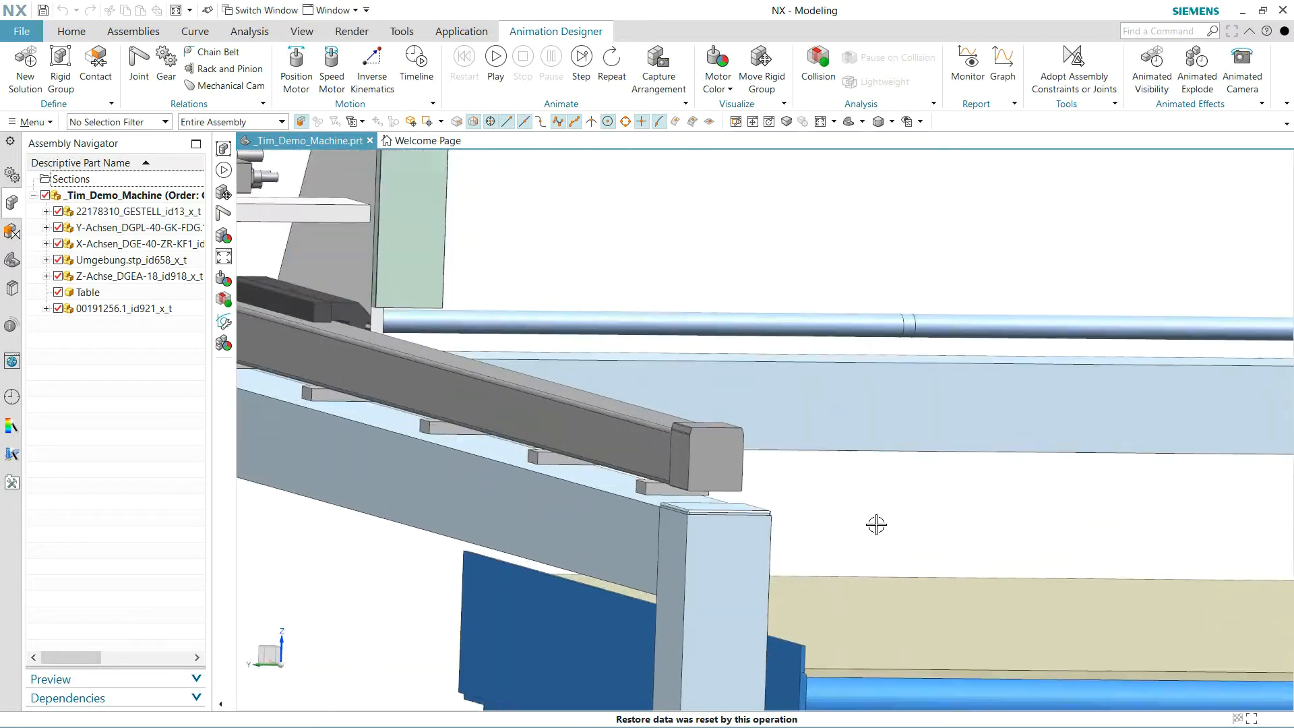
Expand the Y-Achsen and X-Achsen subassemblies and highlight each one in the machine model.
scroll(876, 523, down, 6)
middle_drag(422, 497, 437, 517)
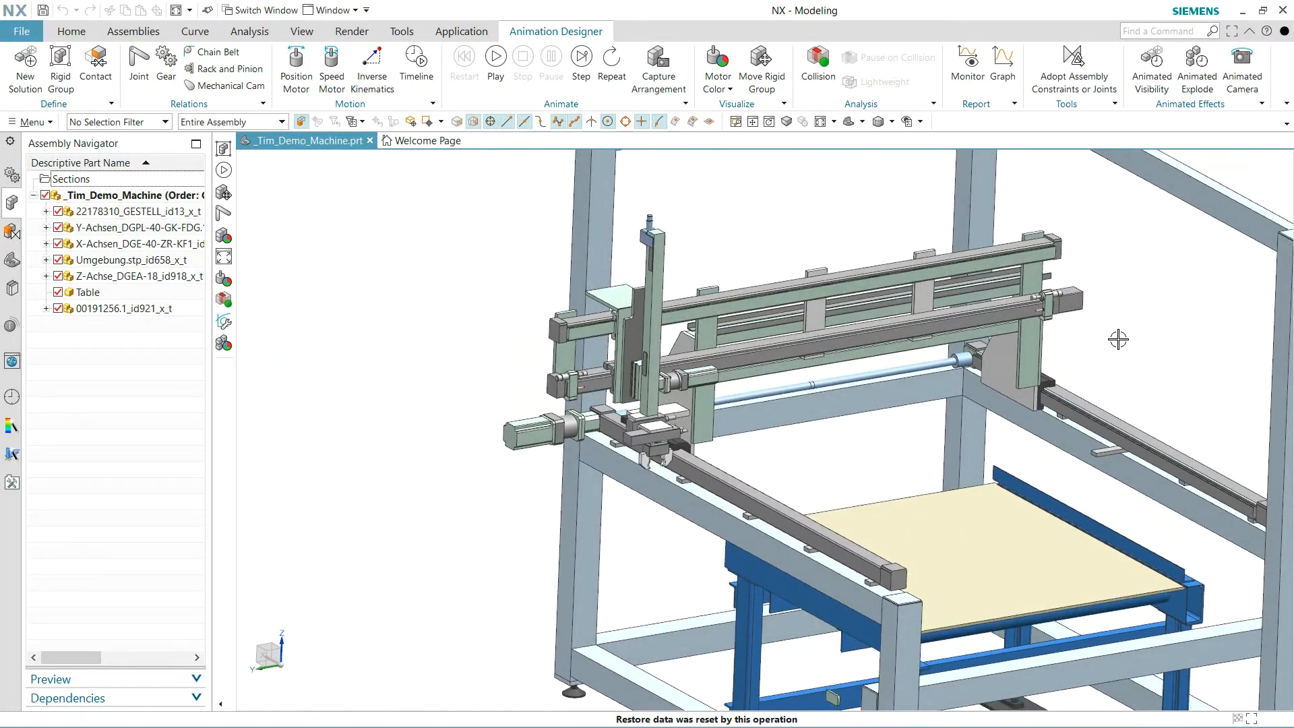
scroll(1105, 342, up, 5)
scroll(1094, 342, down, 4)
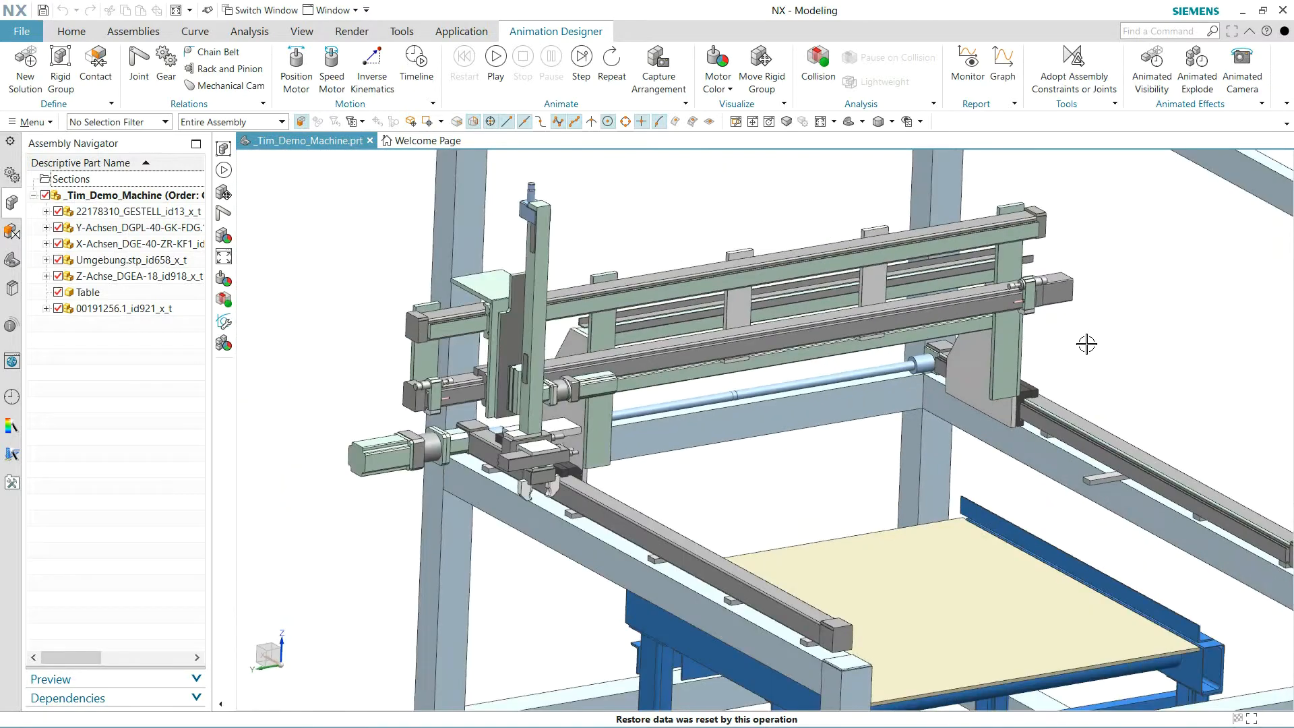
click(816, 122)
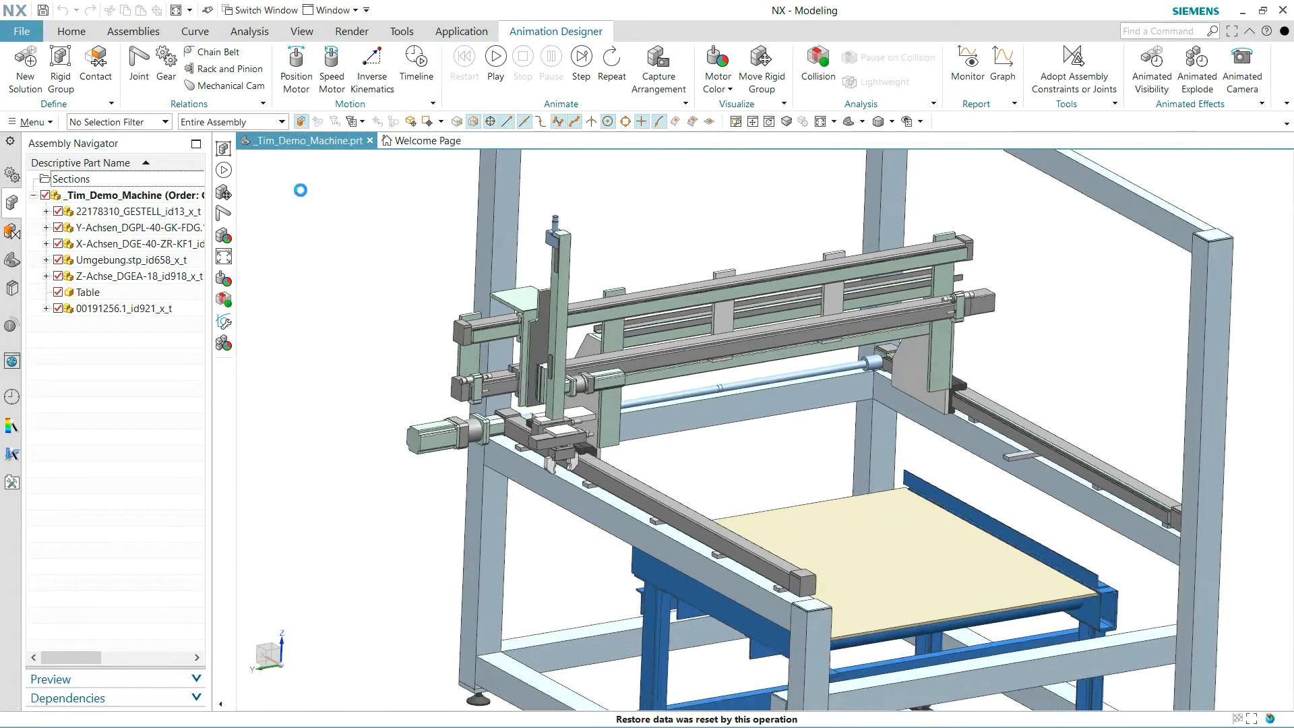
click(46, 243)
click(46, 227)
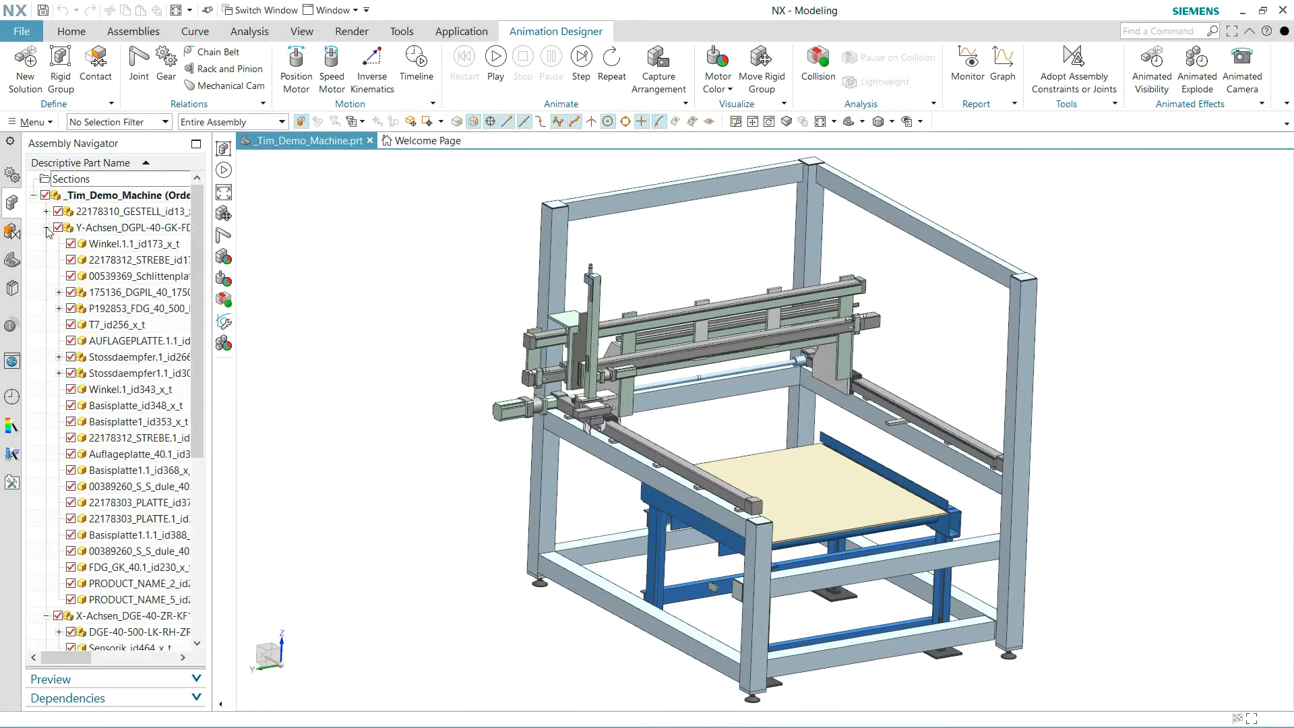
click(86, 229)
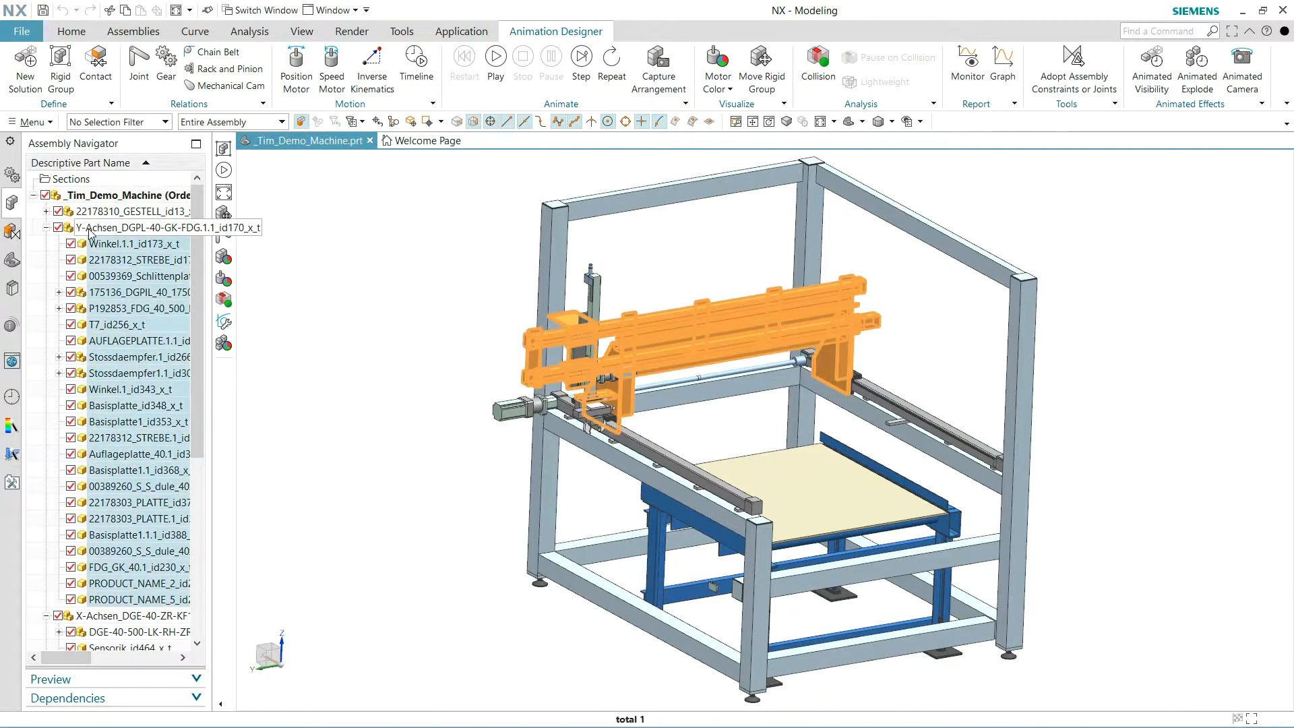
click(90, 616)
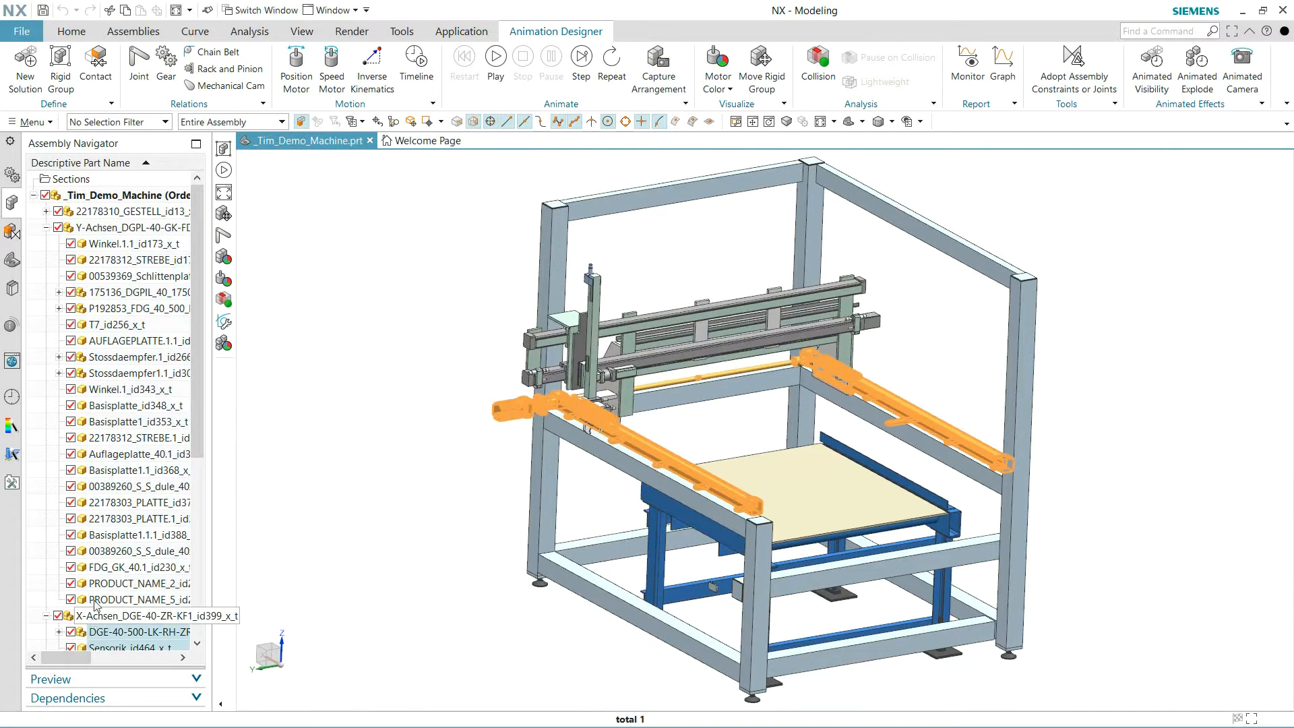
Highlight the Y-Achsen subassembly, examine where its side bracket meets the X-axis rail, and clear the selection.
click(118, 211)
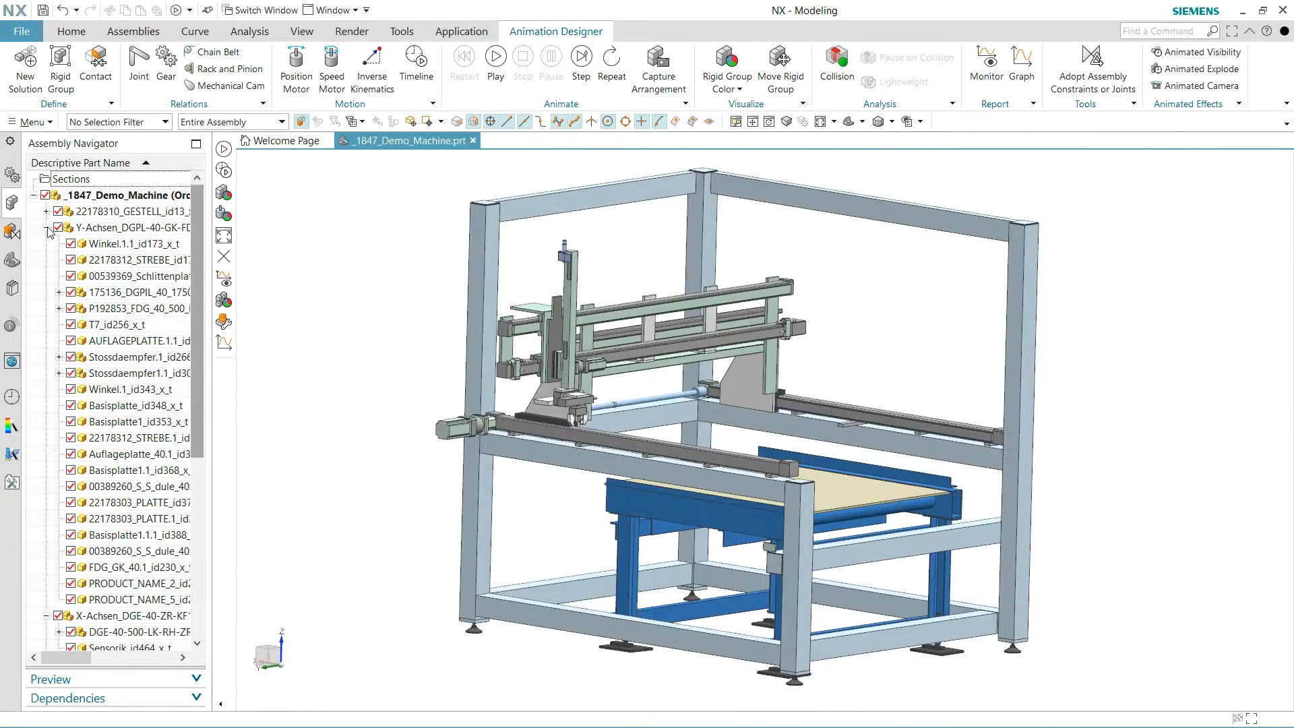
click(108, 229)
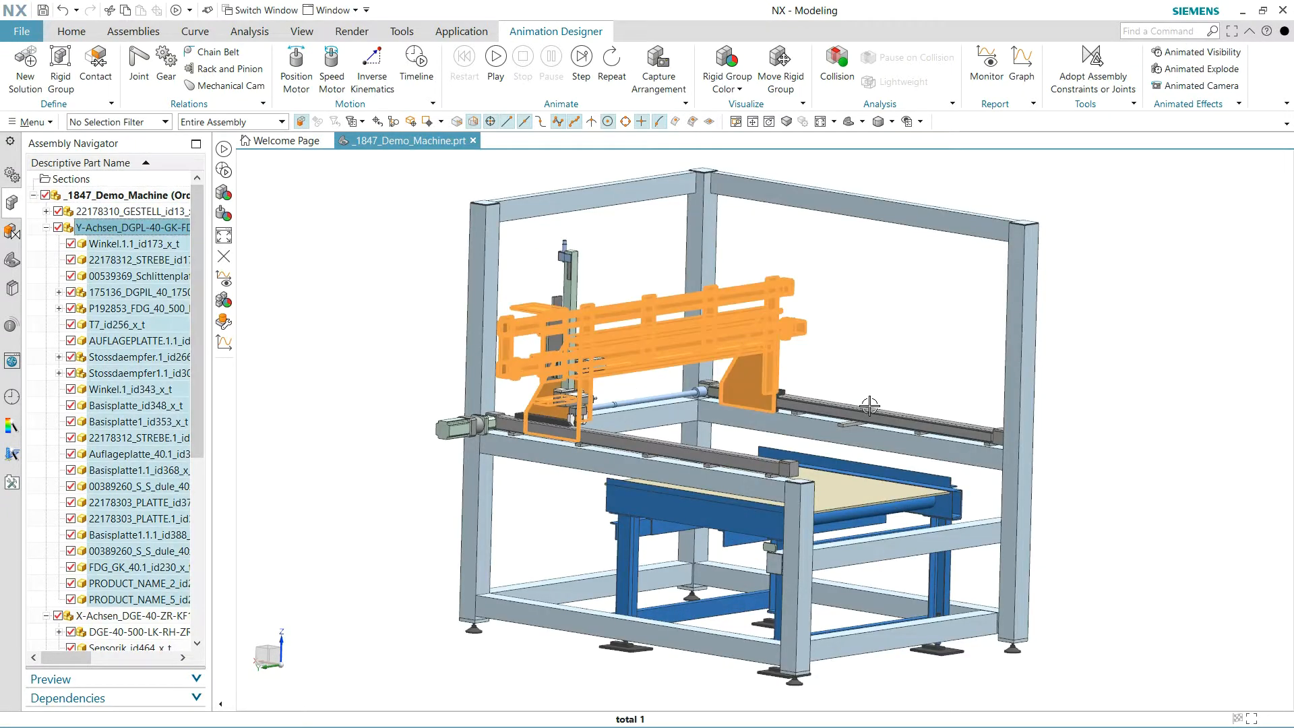
scroll(708, 334, up, 8)
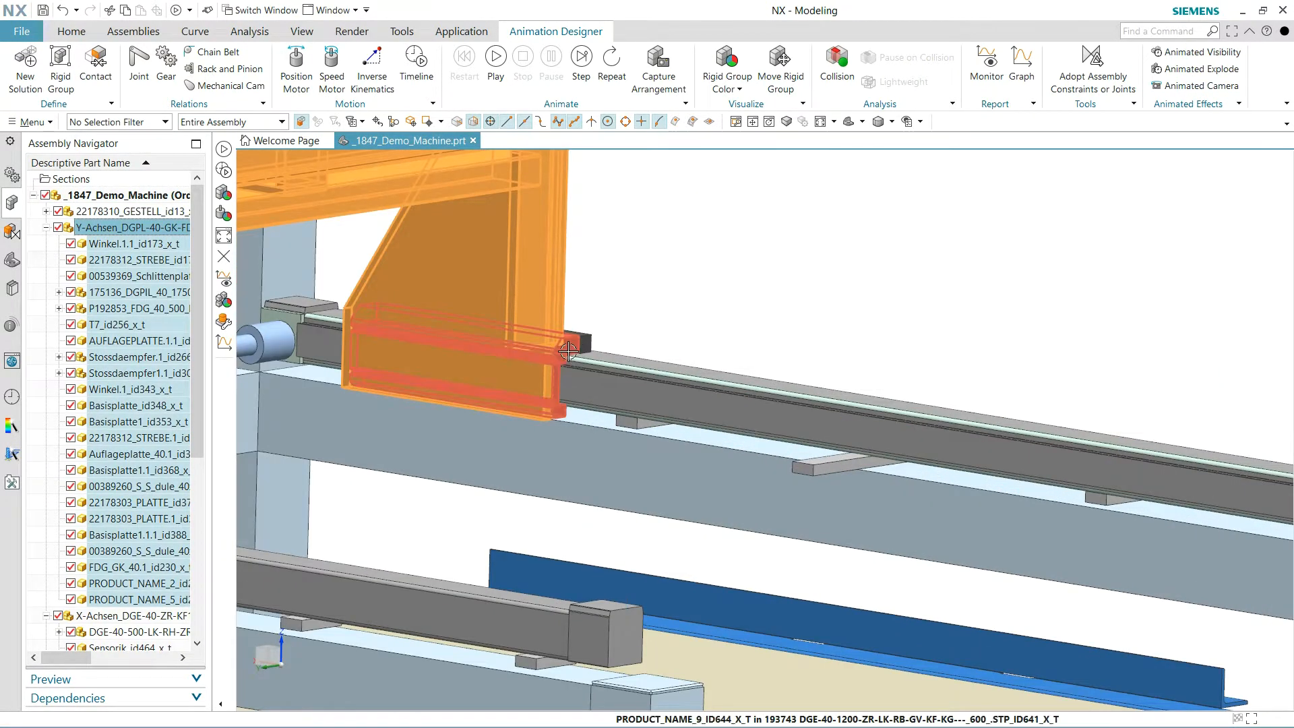
key(Escape)
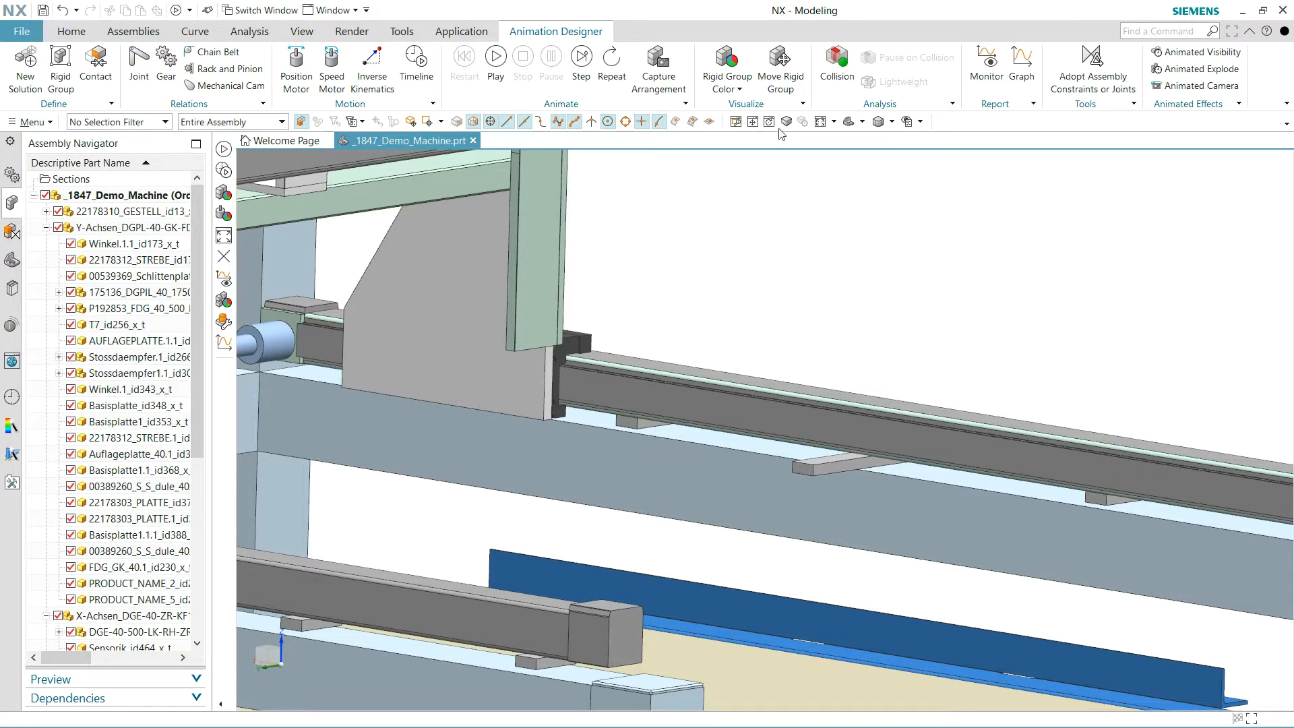
click(820, 122)
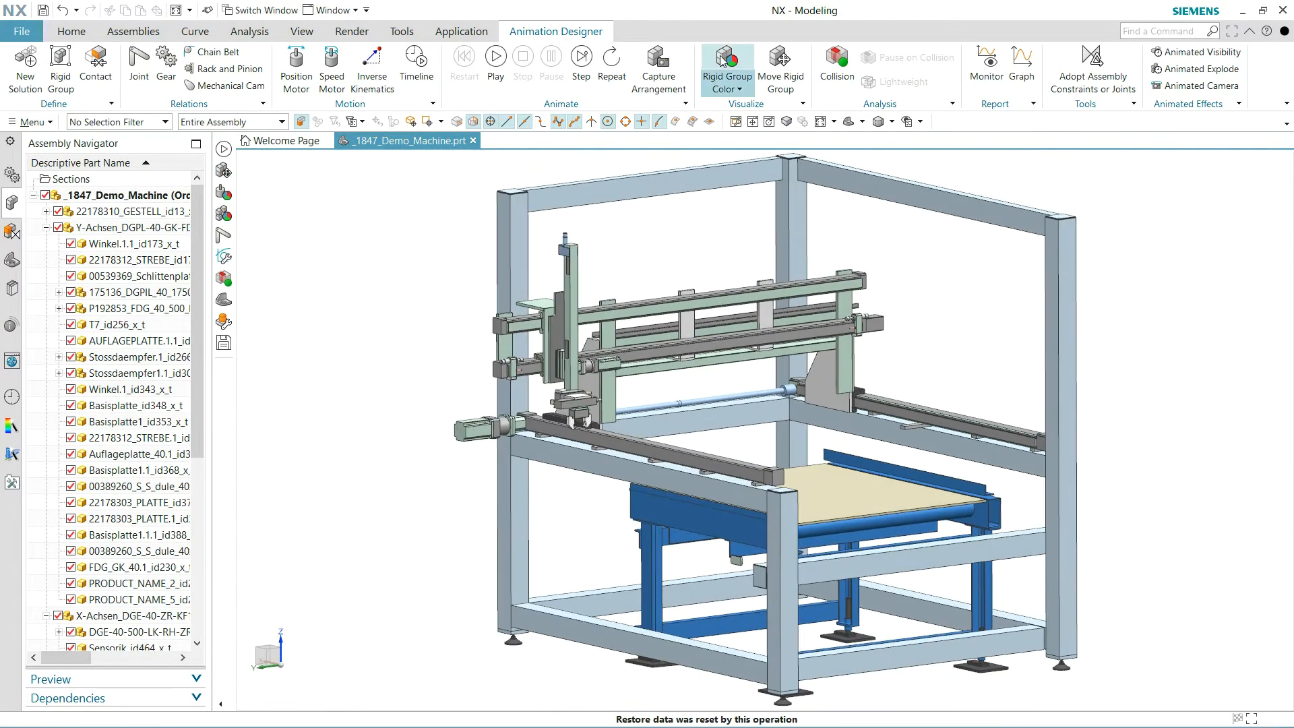
Turn on rigid group coloring and create a single rigid group from the angle plate, slide plate and attached Y-axis carriages.
click(720, 55)
click(60, 64)
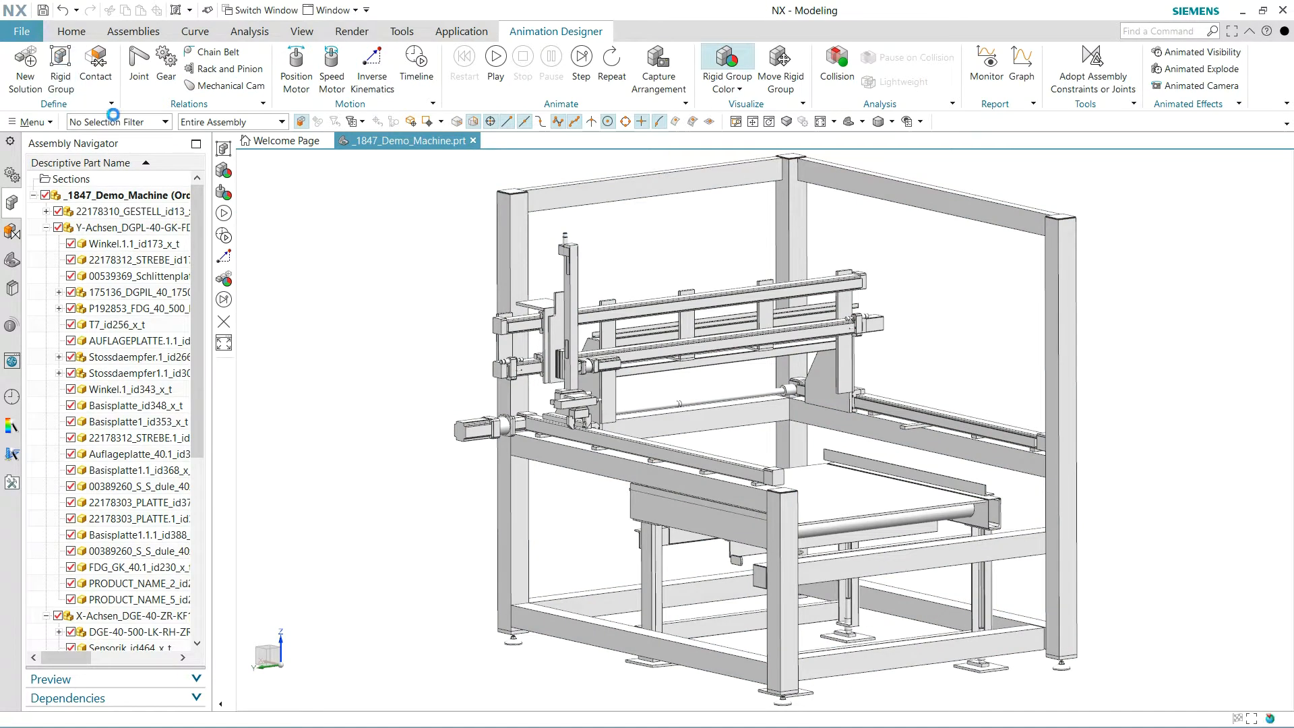
scroll(512, 314, up, 2)
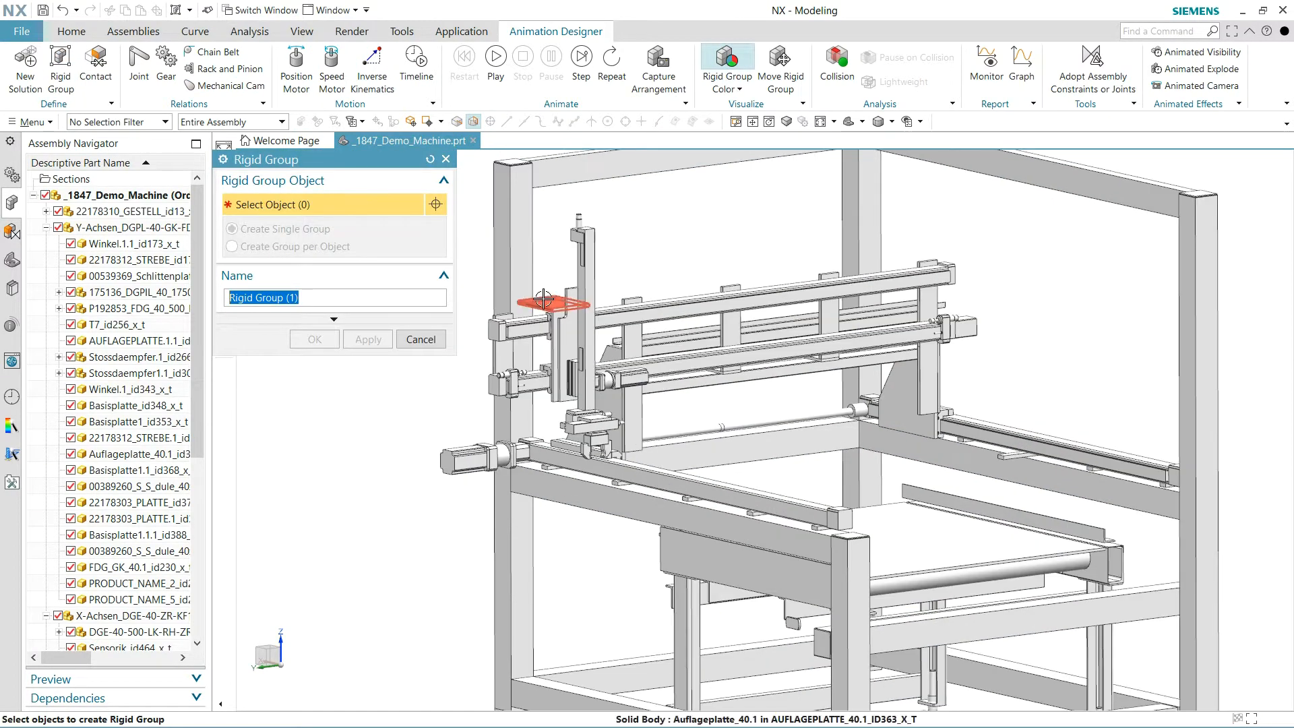
click(539, 303)
click(554, 322)
scroll(555, 322, up, 3)
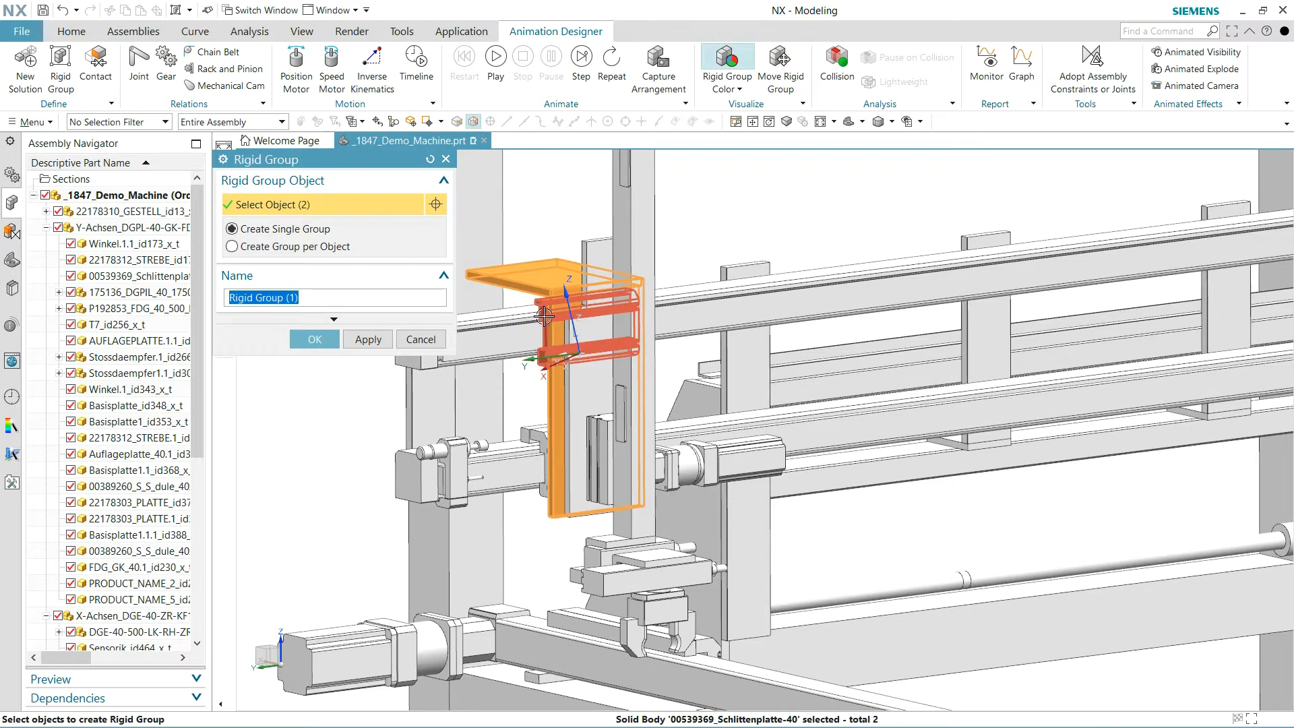
click(554, 324)
click(530, 434)
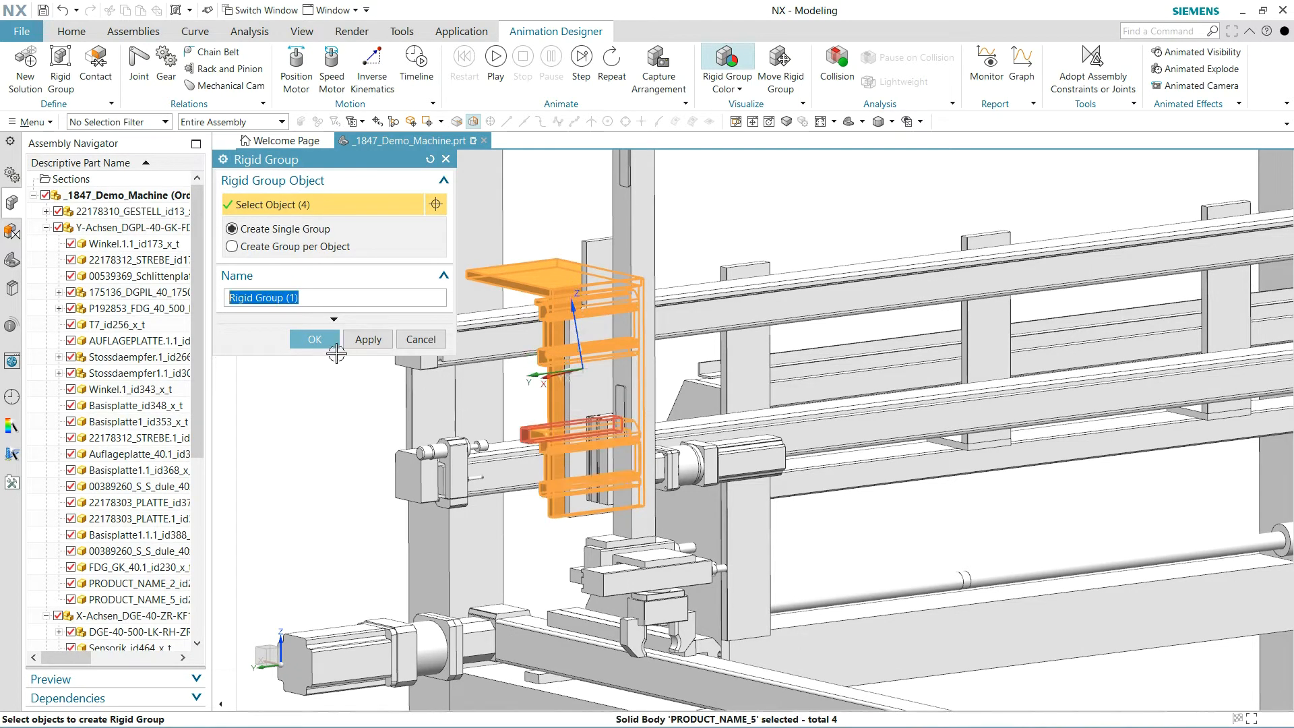
click(359, 343)
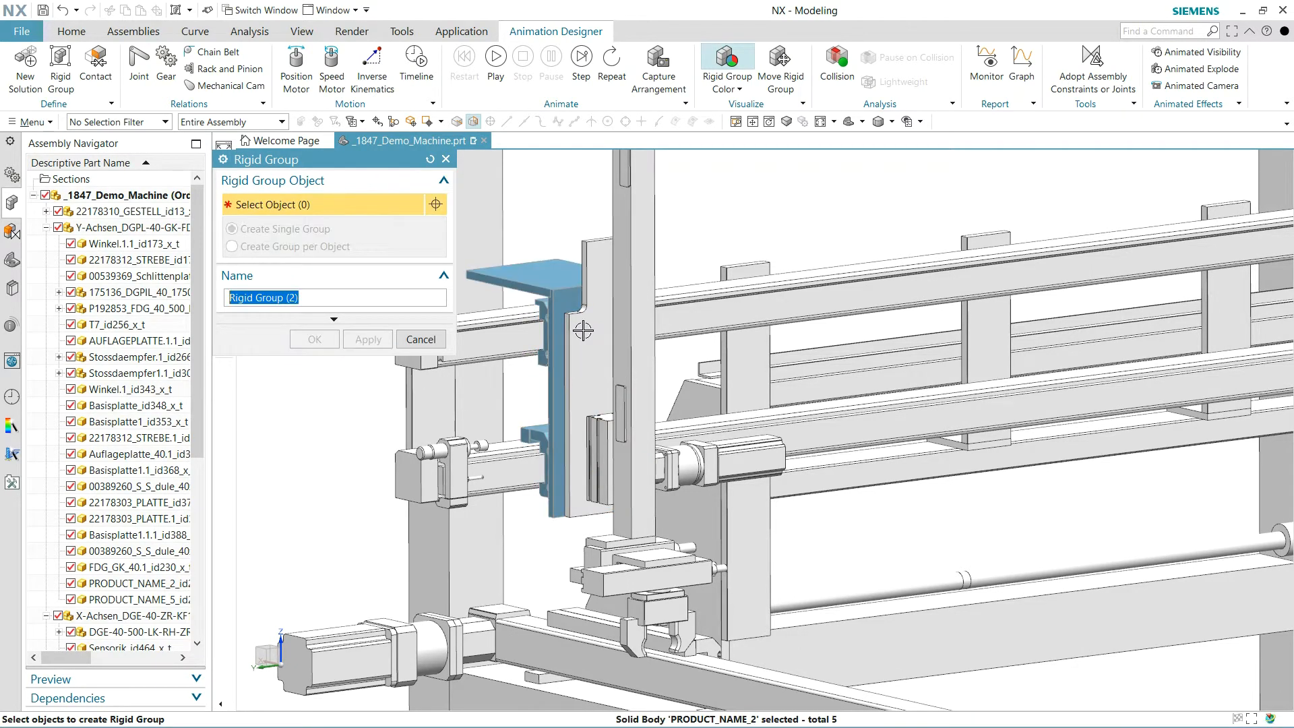
Create a single rigid group from the vertical Z-axis unit, including its motor and end cover but excluding the gripper.
middle_drag(701, 270, 681, 156)
drag(681, 157, 796, 510)
click(742, 169)
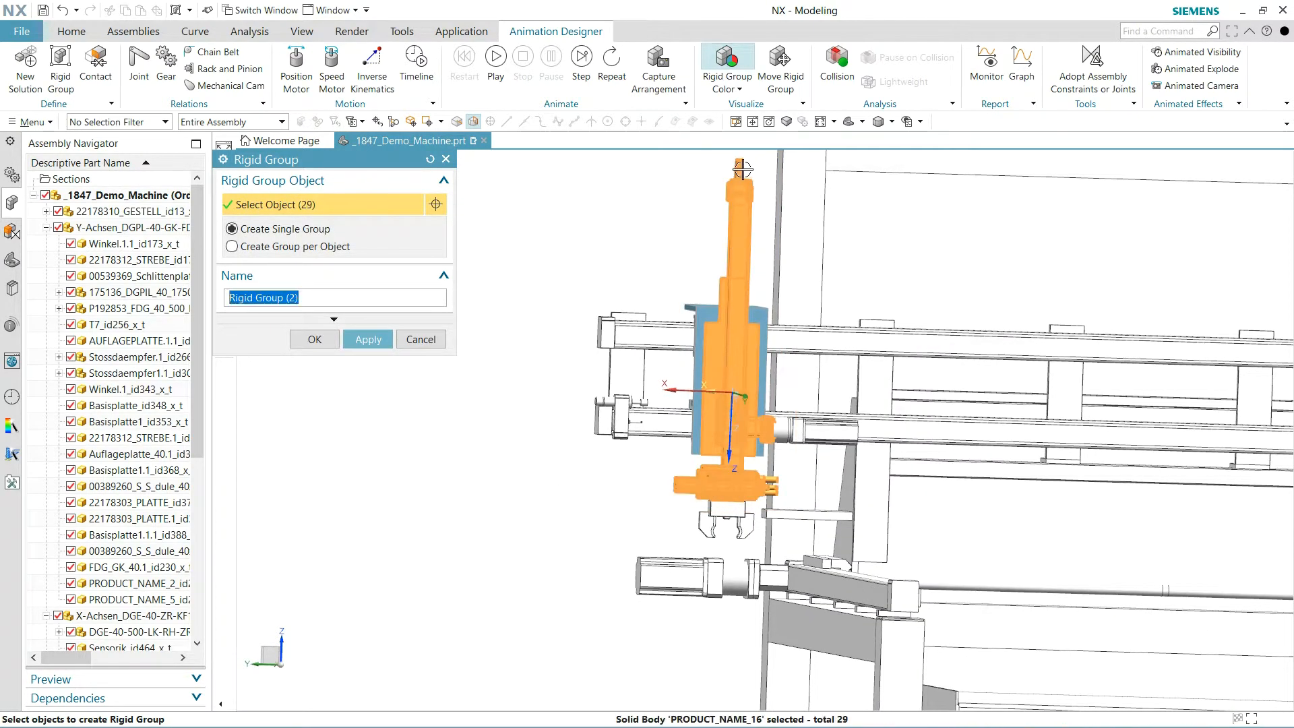
click(793, 435)
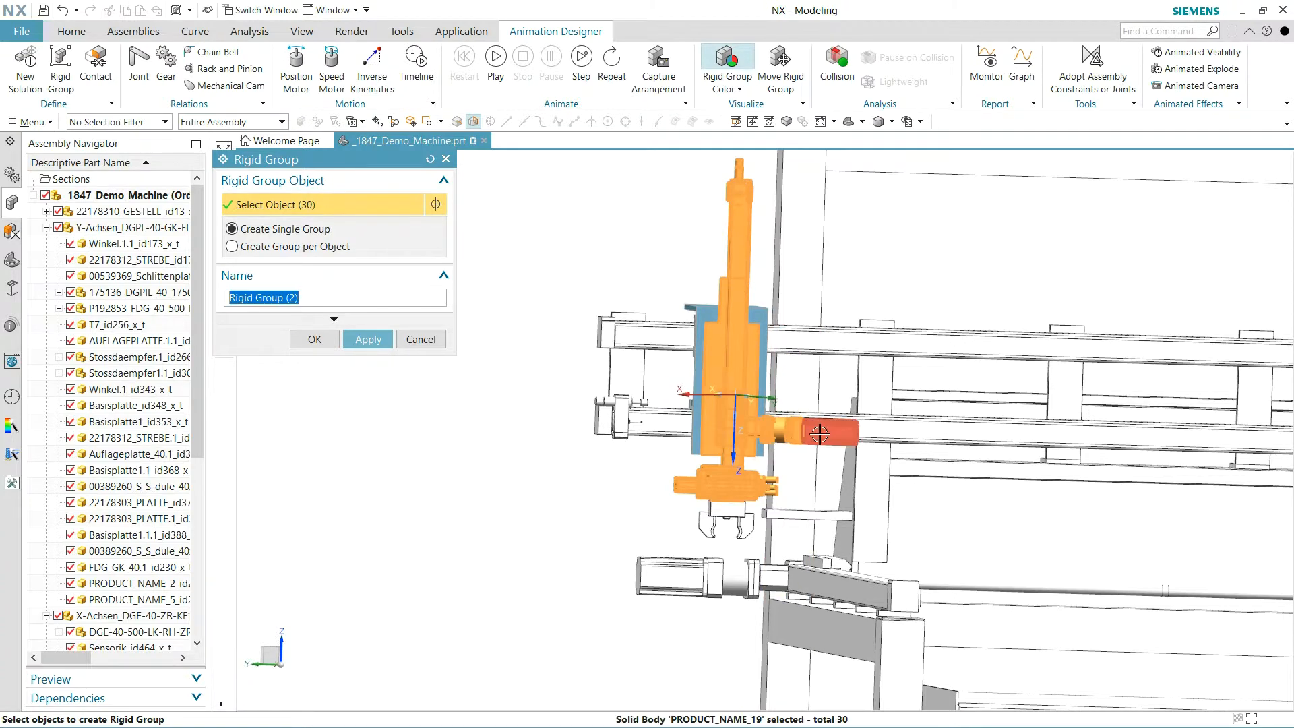
click(819, 434)
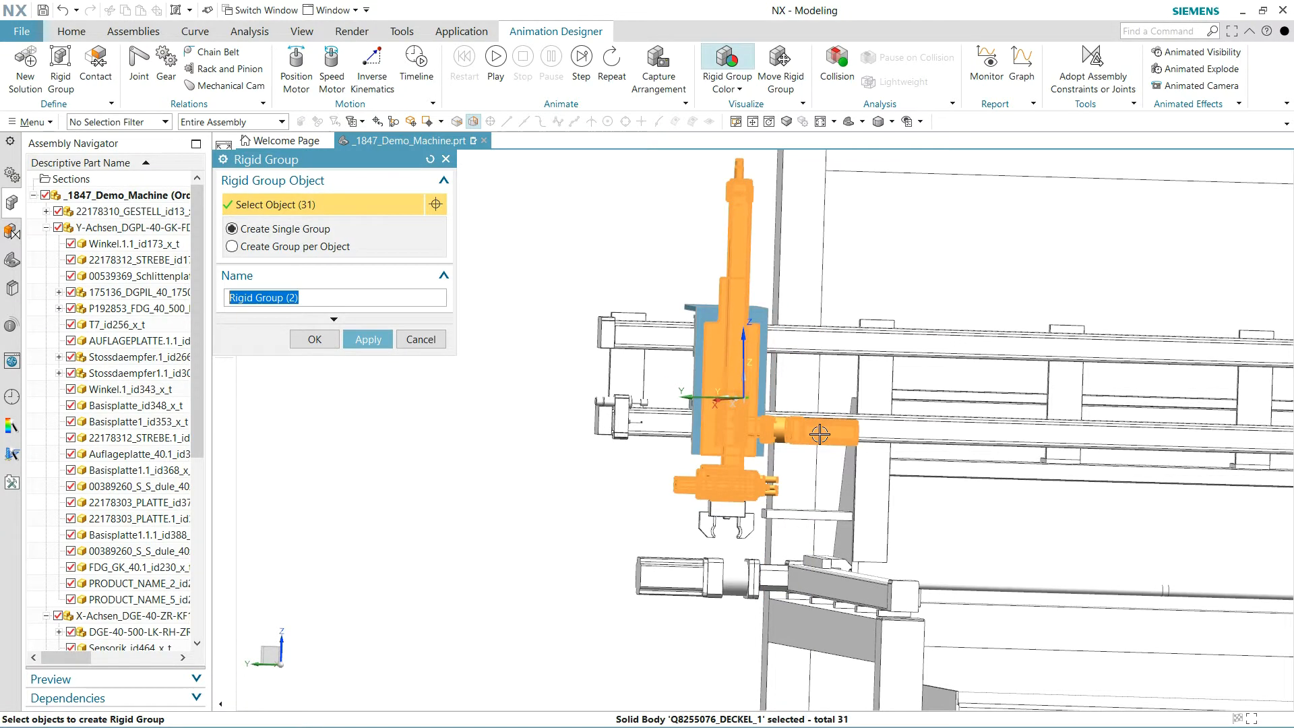
click(378, 342)
Create a single rigid group from the remaining Y-Achsen gantry components plus the carriages that ride on both X-axis rails.
middle_drag(451, 405, 474, 425)
key(ctrl+f)
click(120, 244)
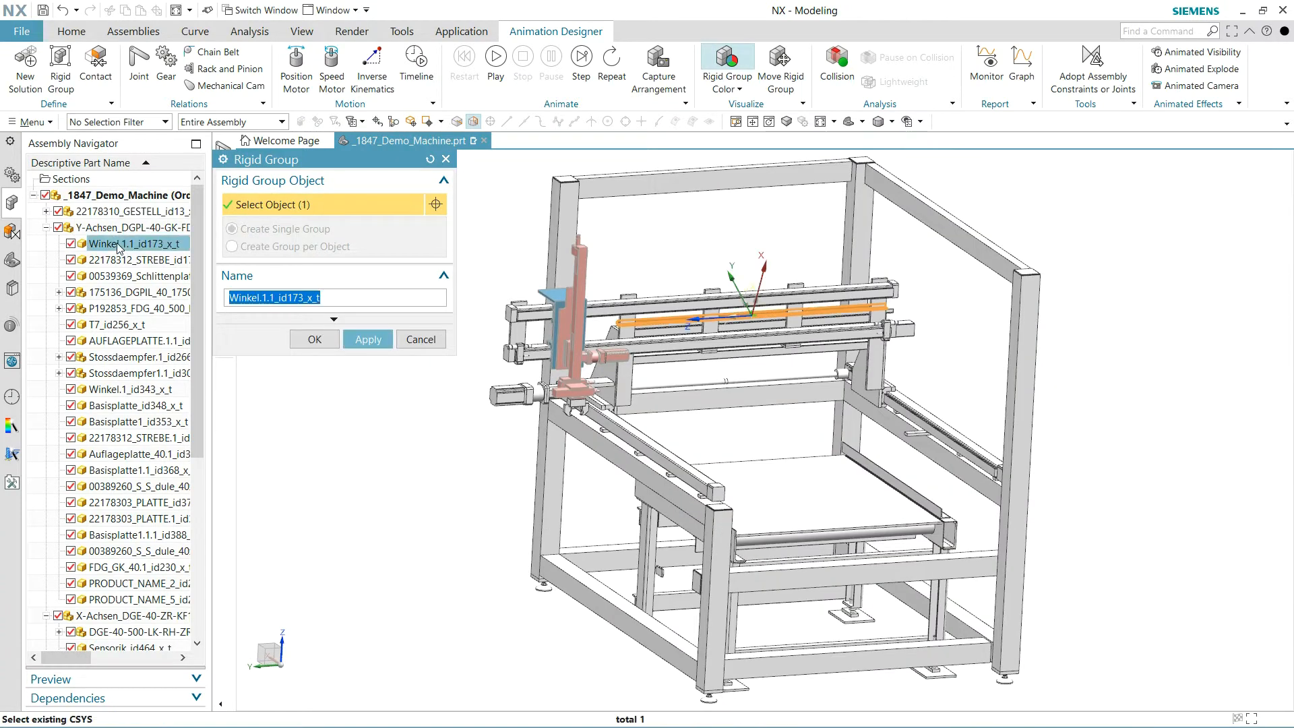
shift+click(103, 602)
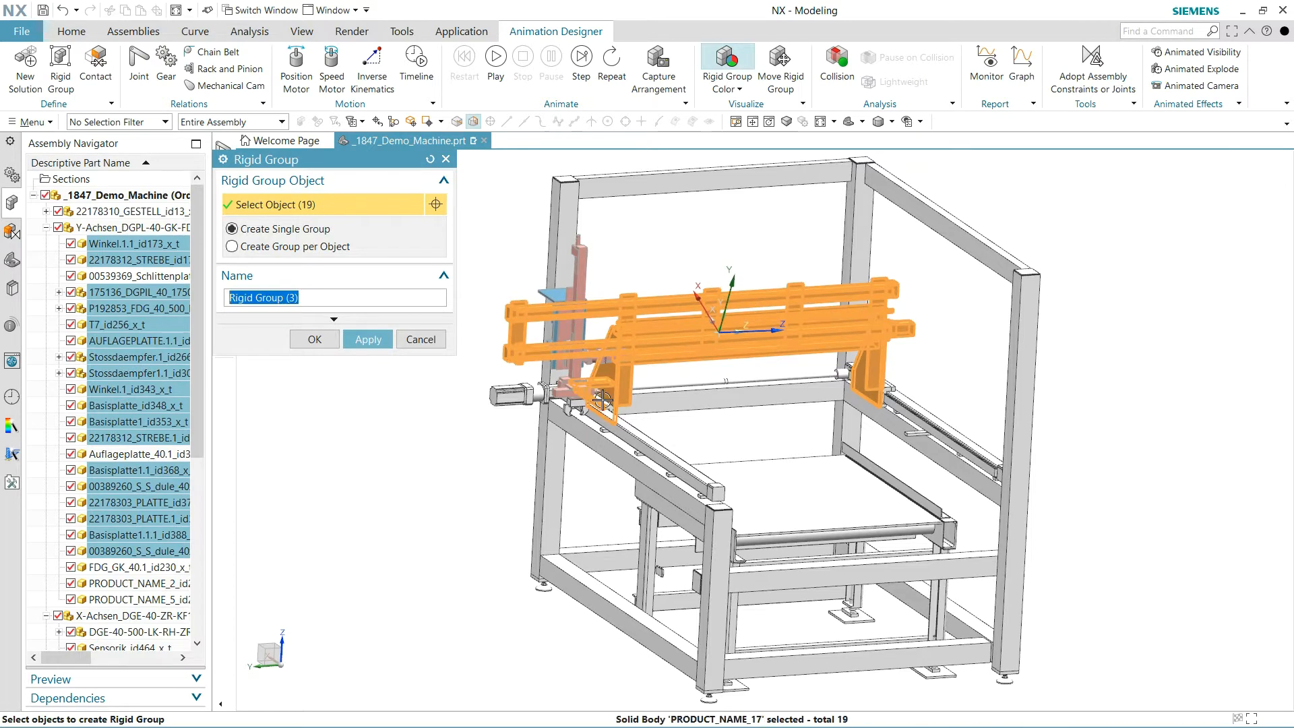
click(641, 410)
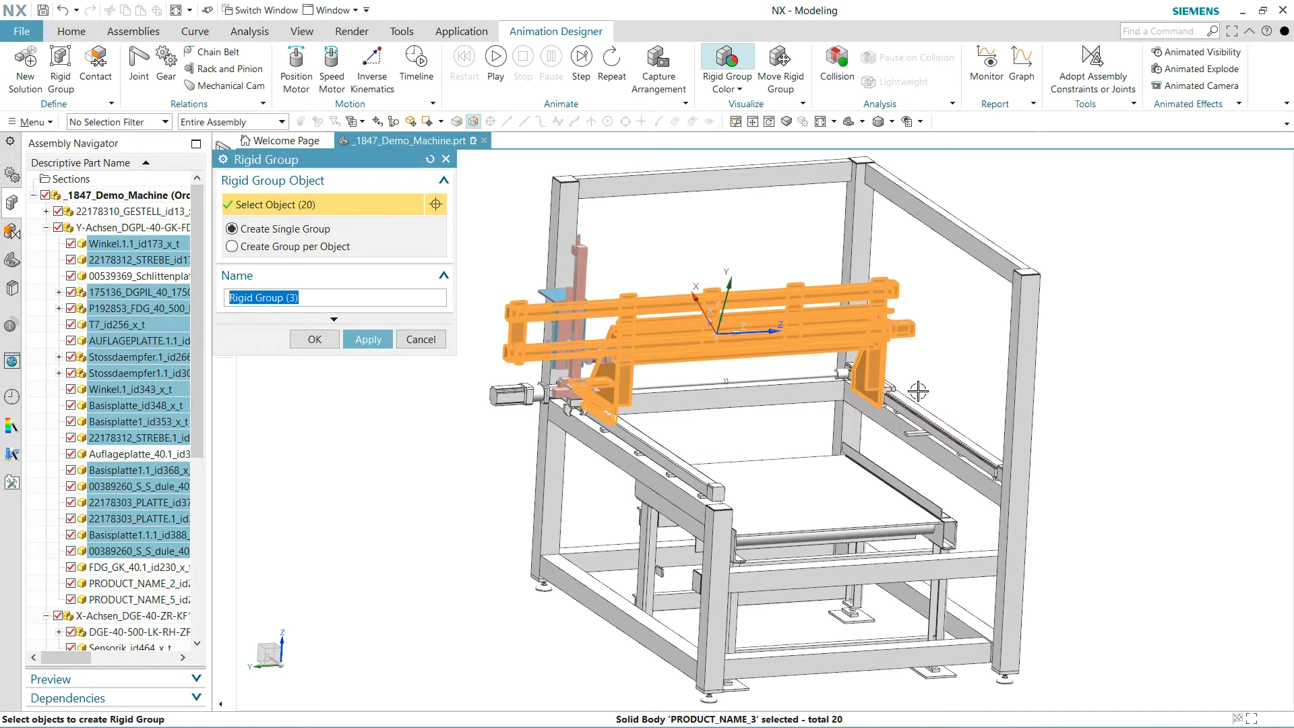
scroll(919, 390, up, 4)
click(860, 383)
click(860, 383)
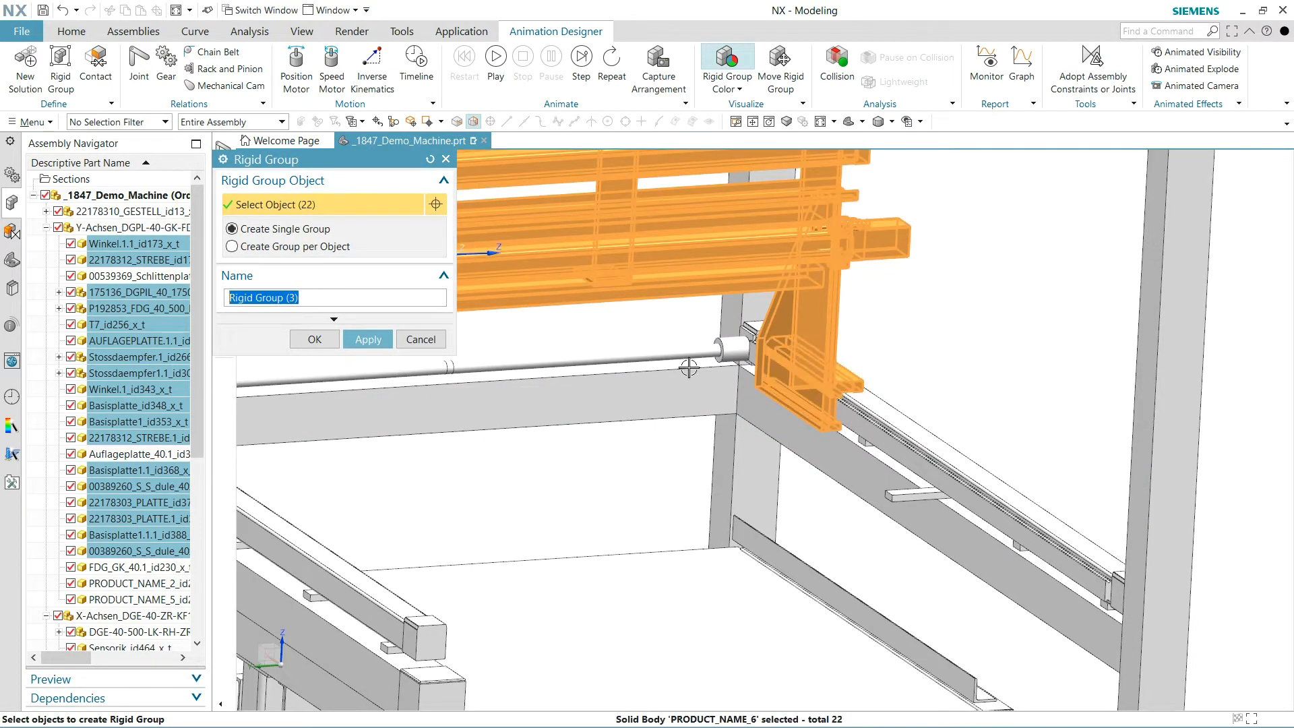
click(366, 339)
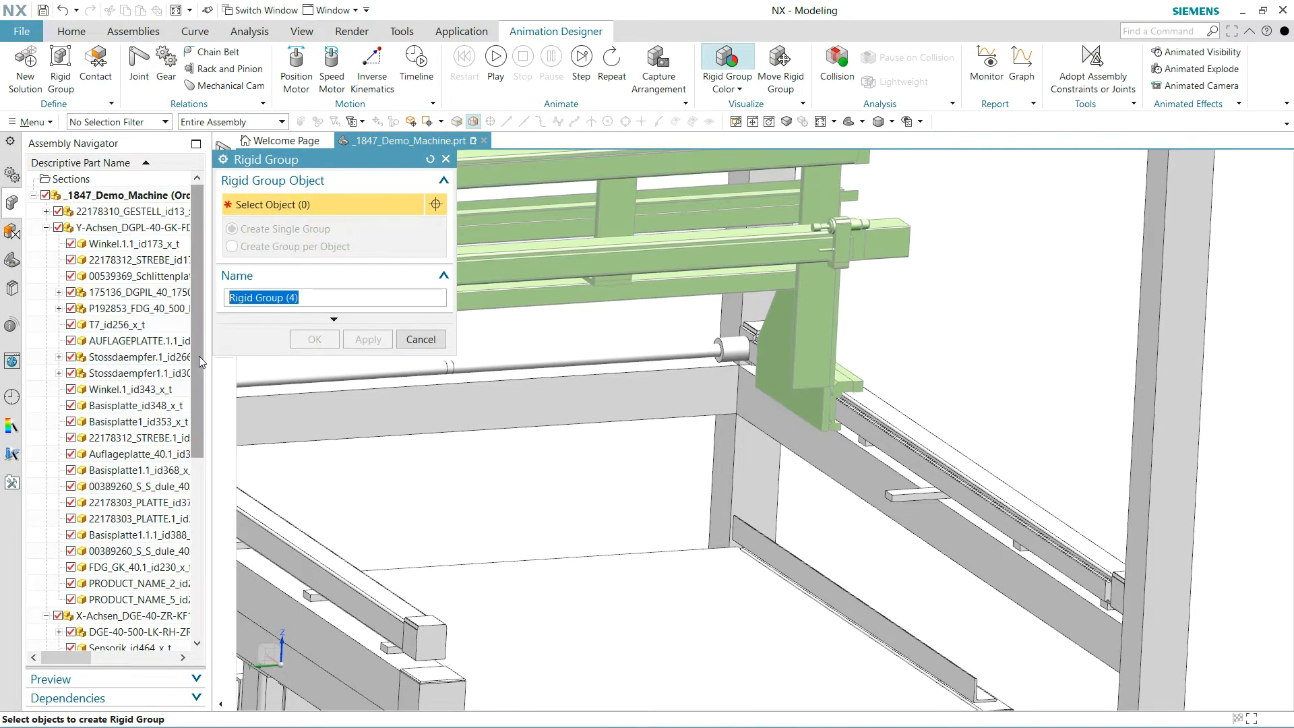
Create a single rigid group from the X-Achsen components DGE-40-500-LK-RH-ZR through DGE-40-500-LB-RK-ZR.
scroll(152, 452, down, 8)
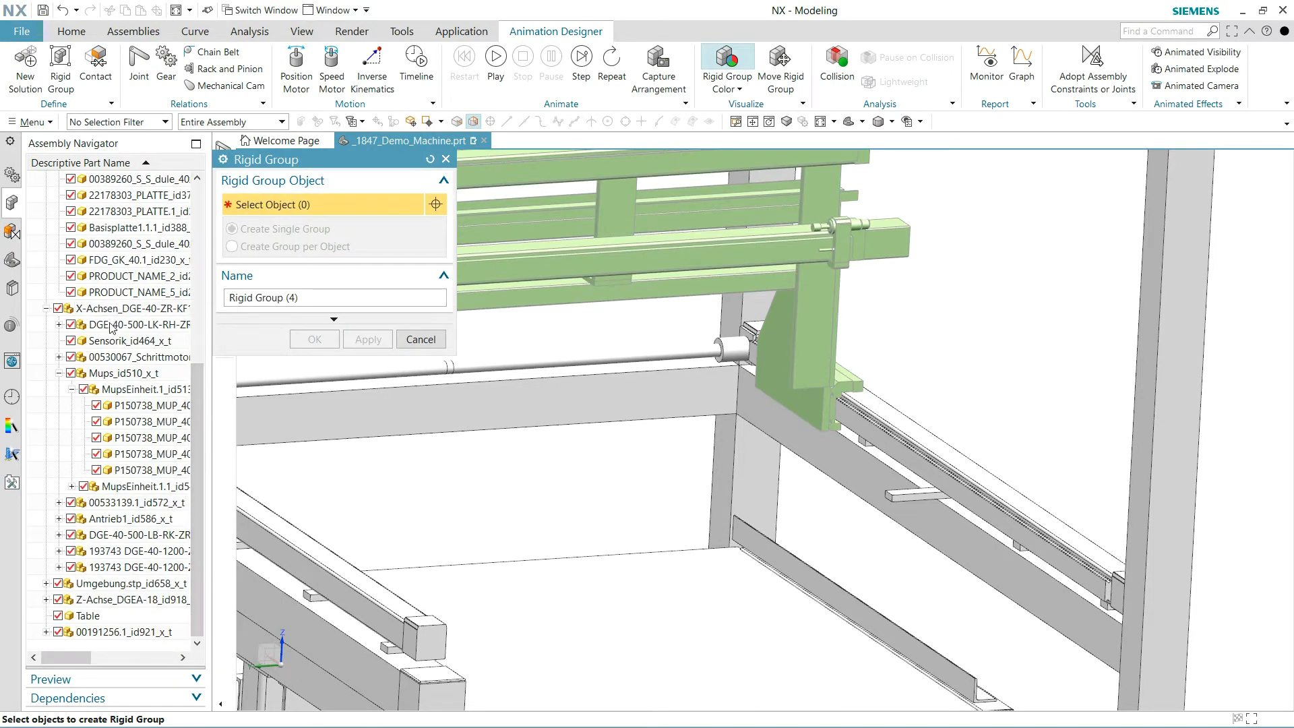
click(112, 326)
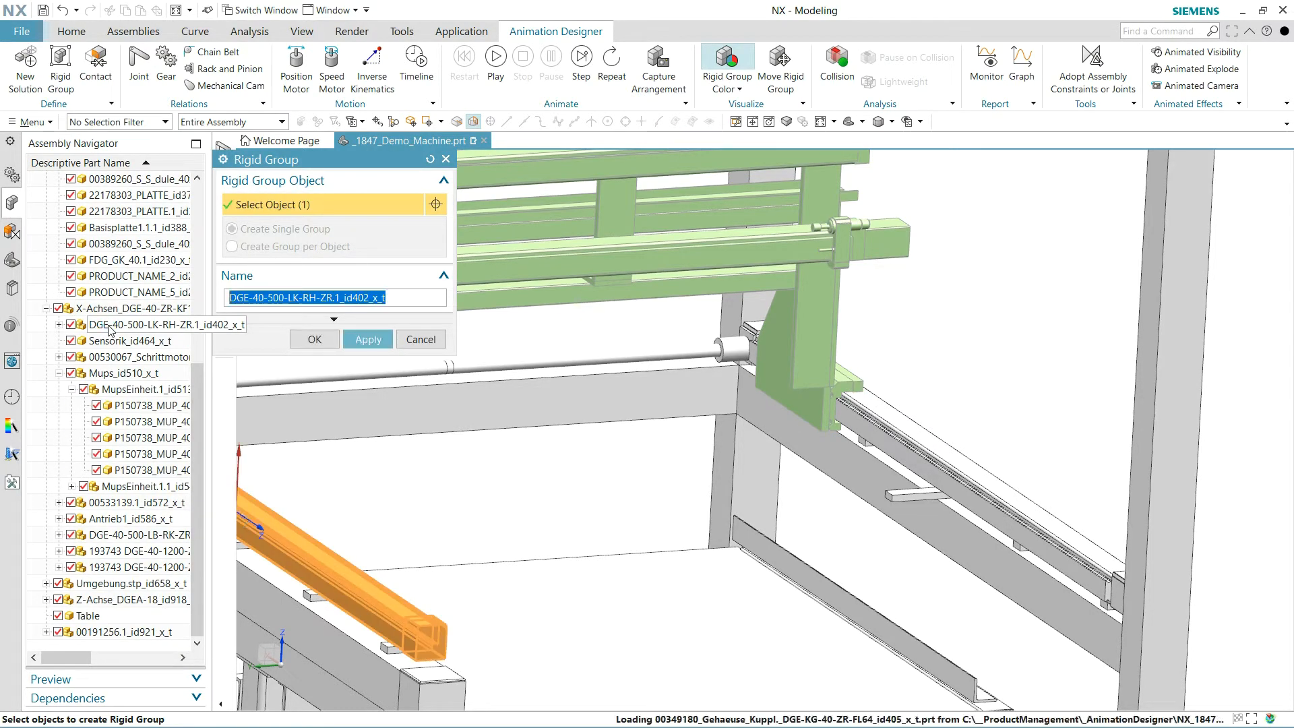
shift+click(106, 570)
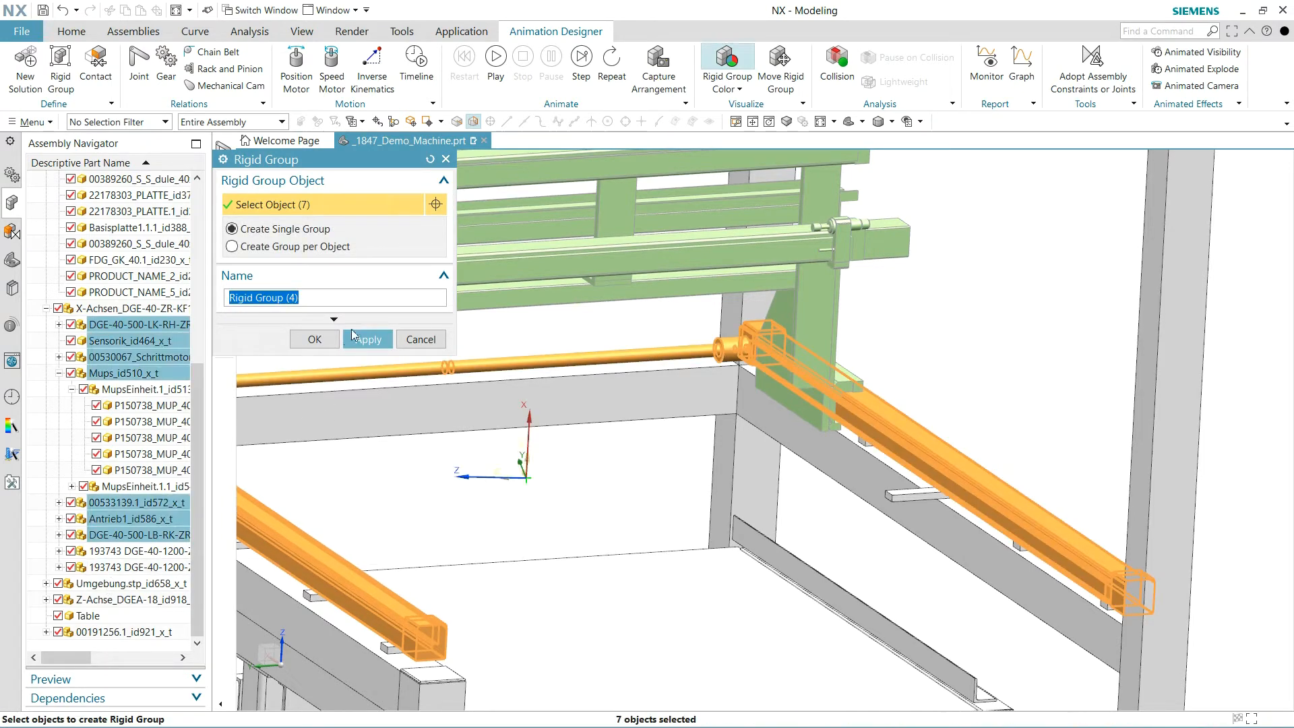
click(315, 339)
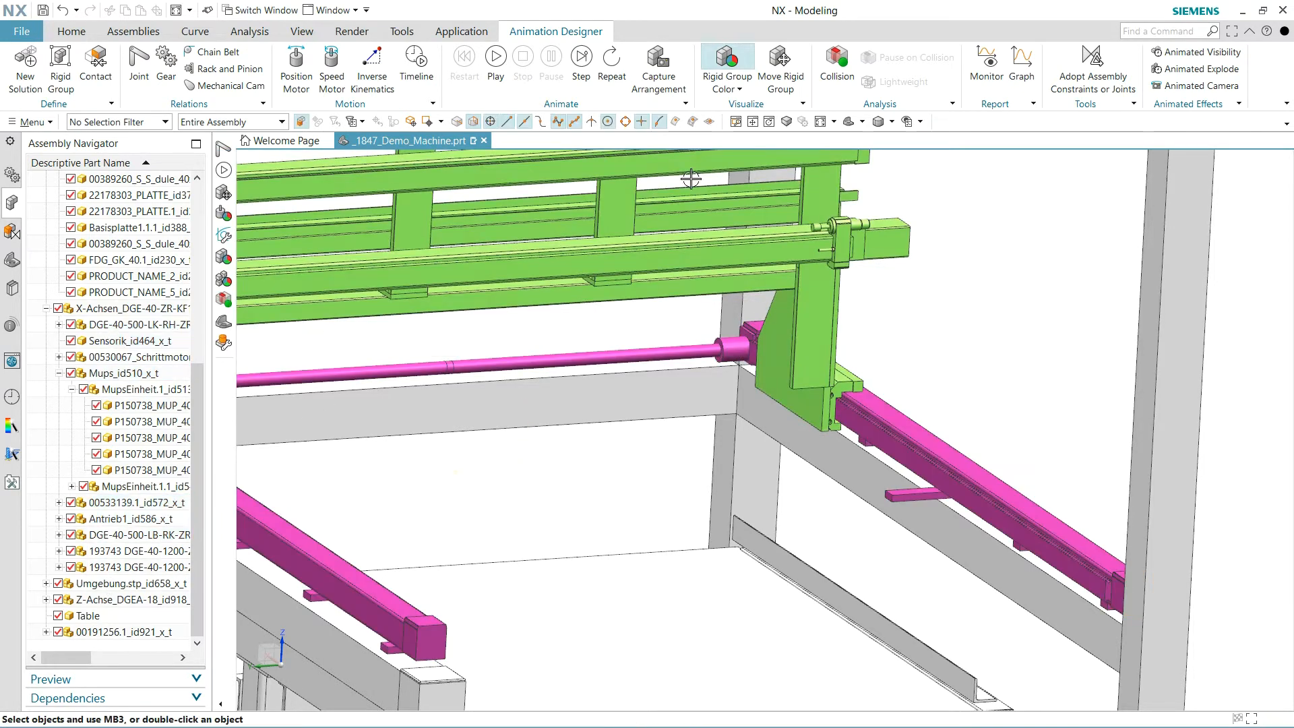
Create separate rigid groups for the gripper body and its two fingers using the Create Group per Object option.
click(822, 123)
scroll(347, 269, up, 5)
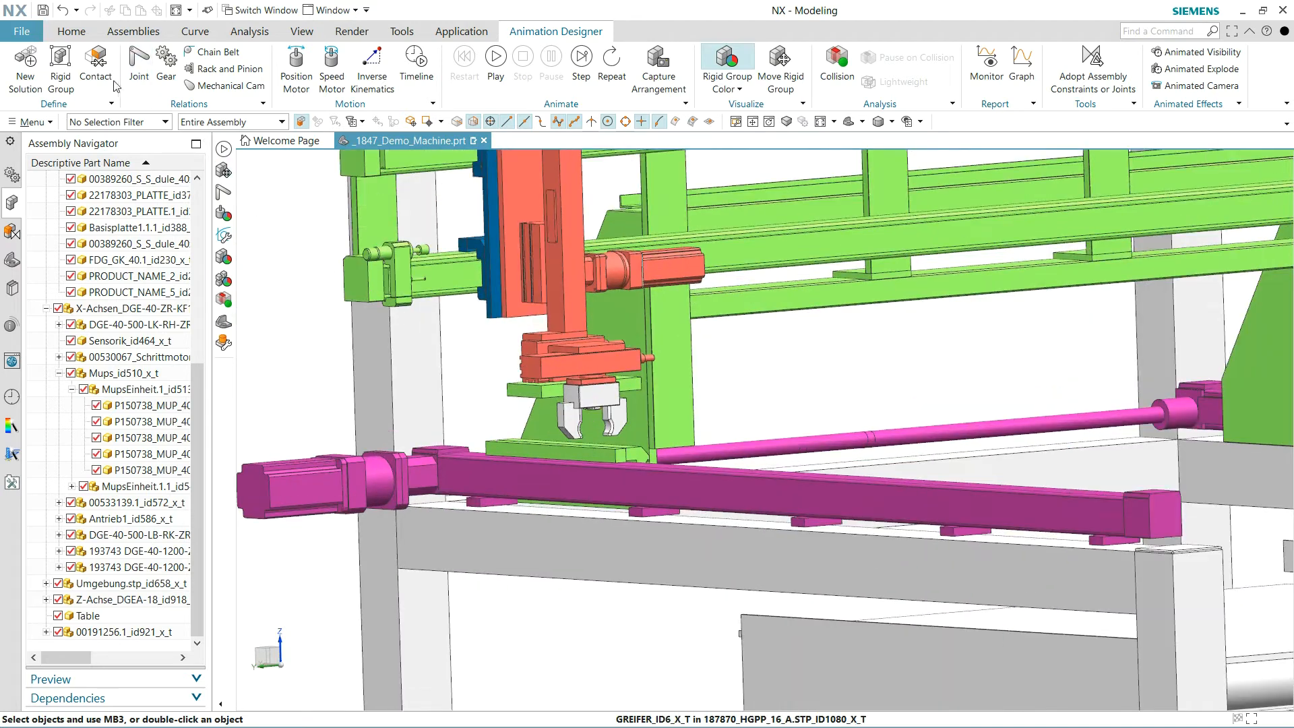
click(569, 419)
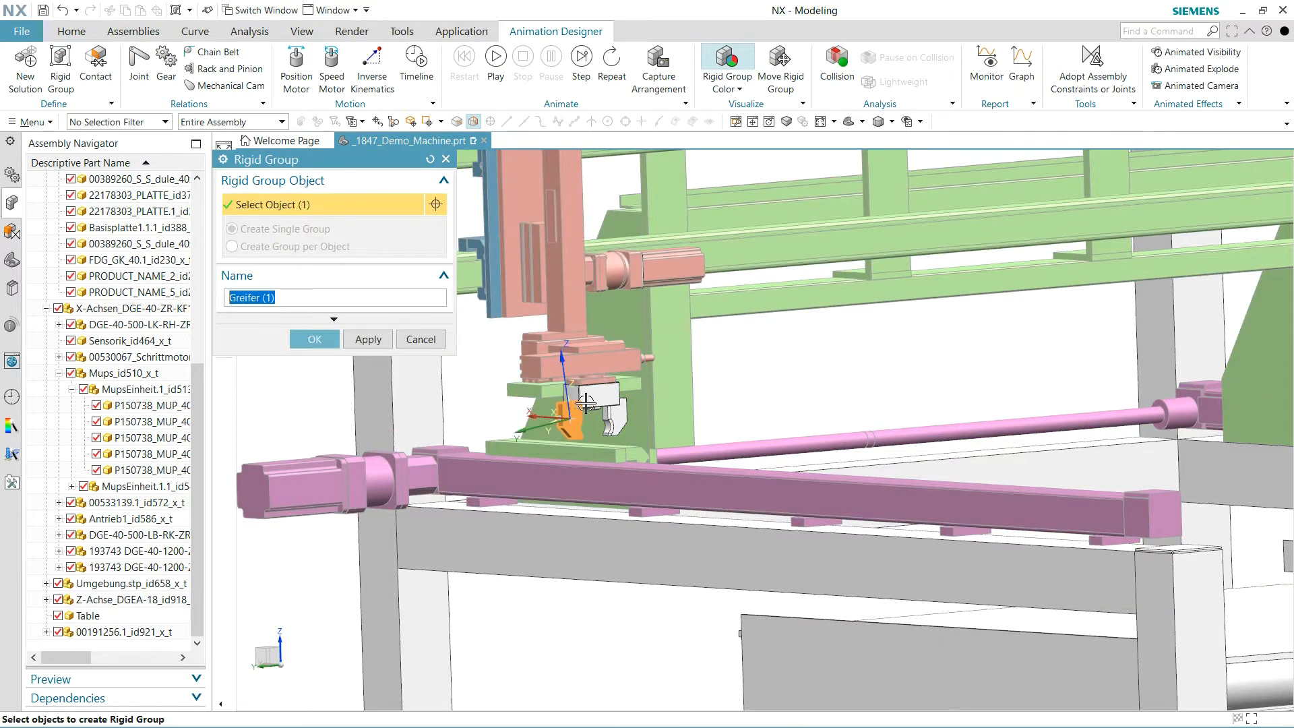
click(592, 398)
click(608, 421)
click(232, 246)
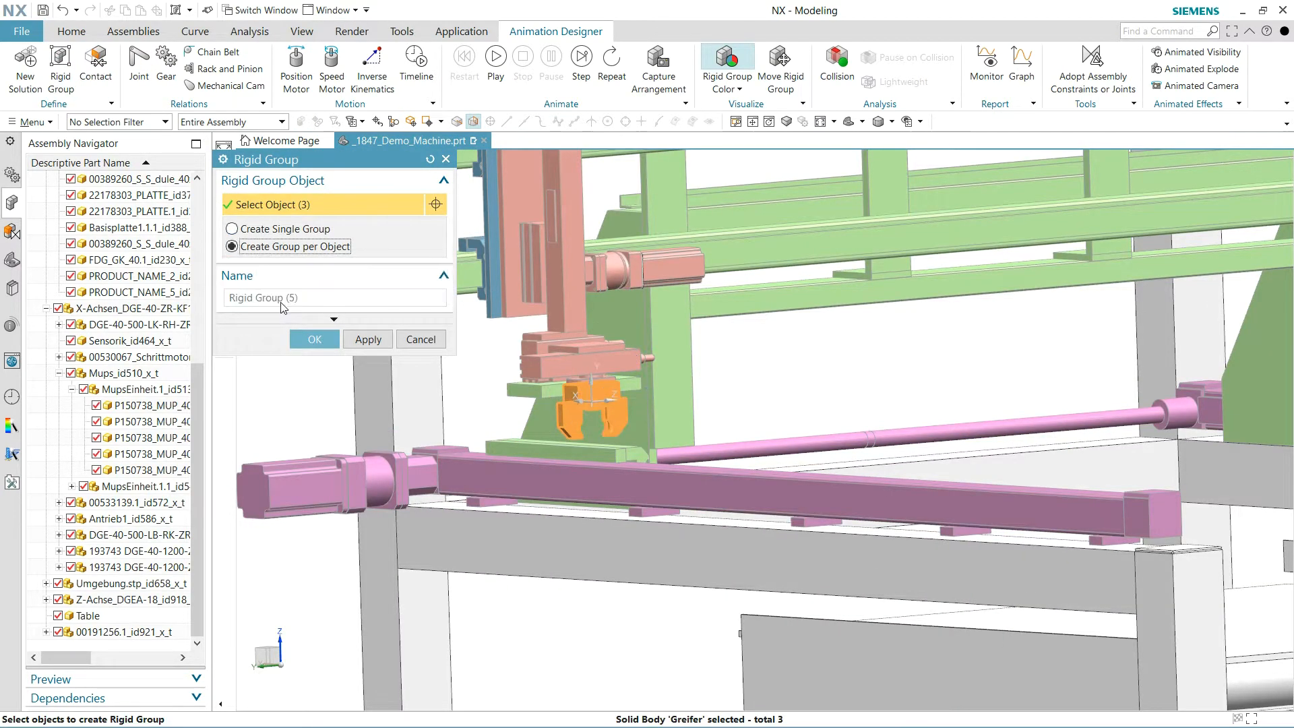
click(315, 339)
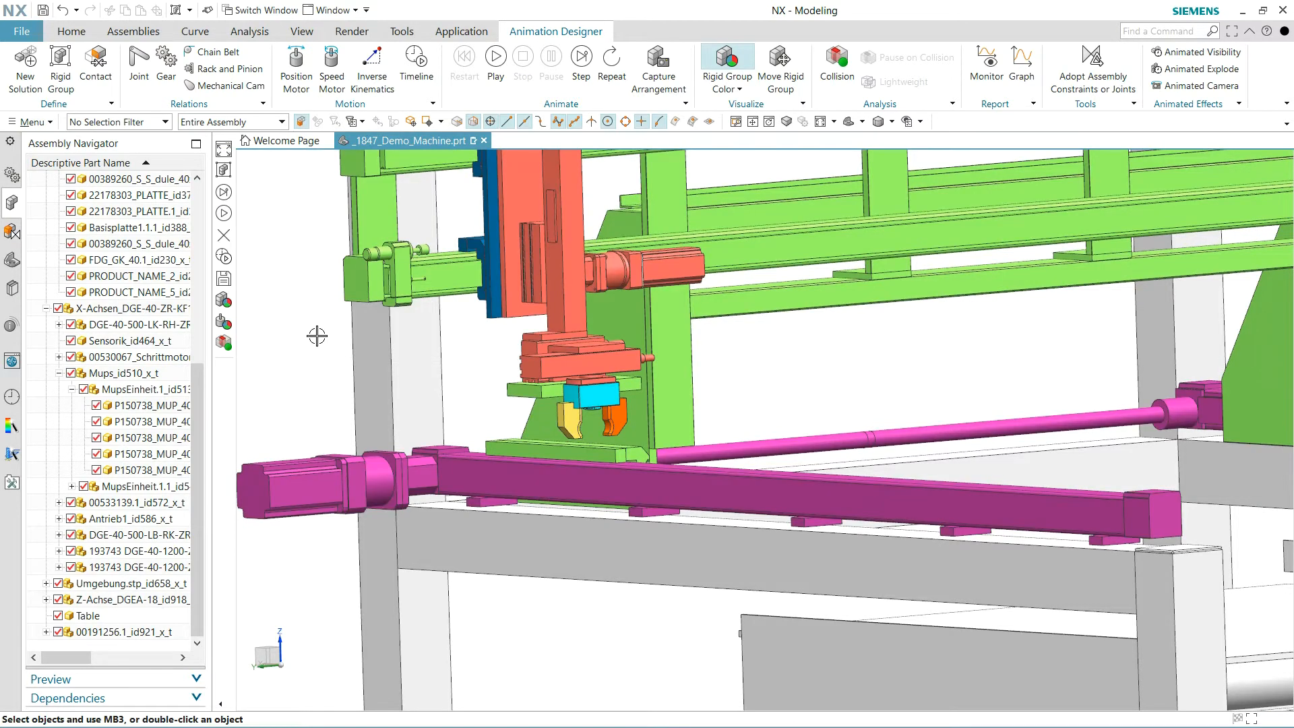
Create a fixed joint on the X-axis rail rigid group to anchor it in place.
click(12, 175)
middle_drag(283, 260, 297, 278)
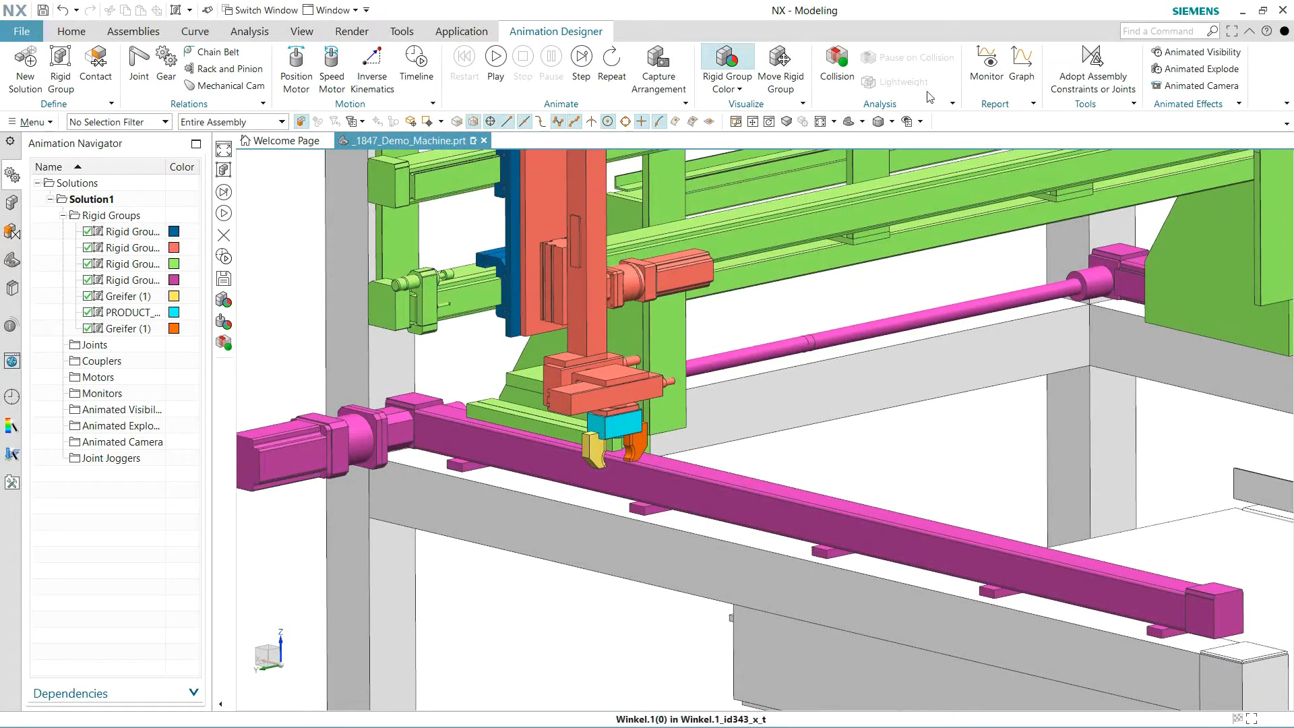
click(820, 122)
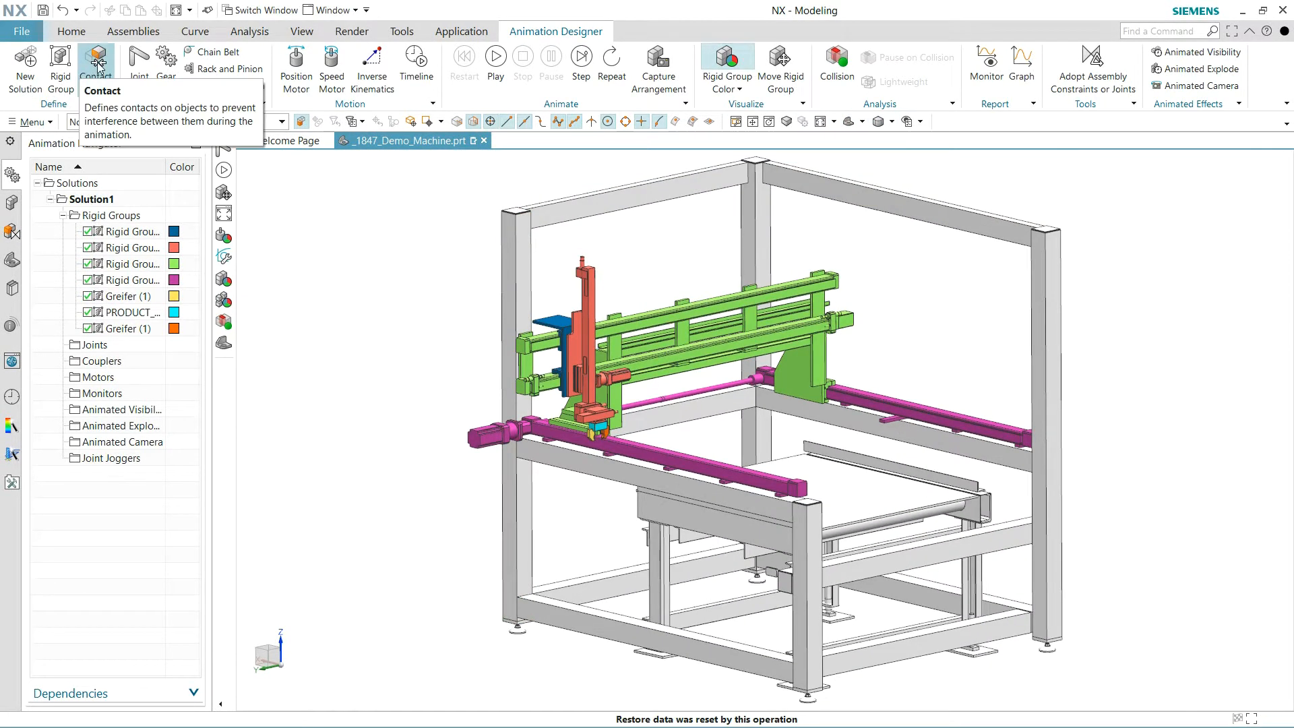
click(139, 66)
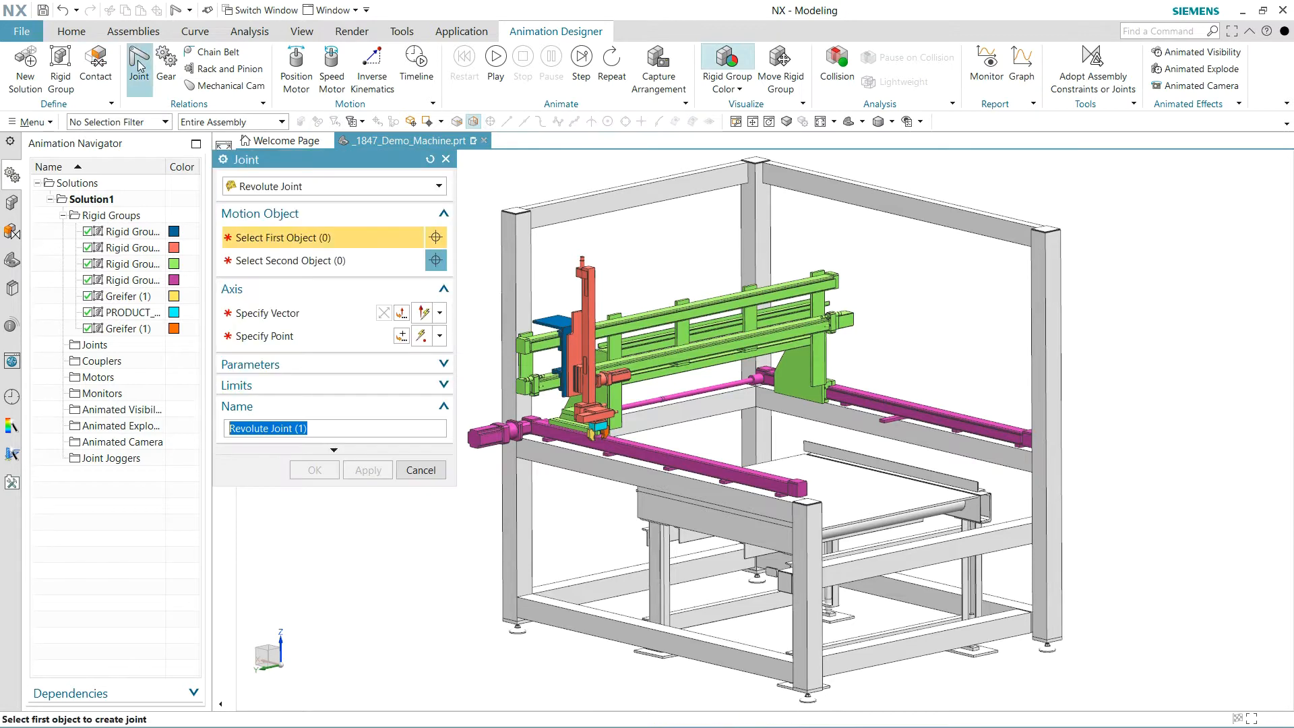
click(234, 183)
click(254, 204)
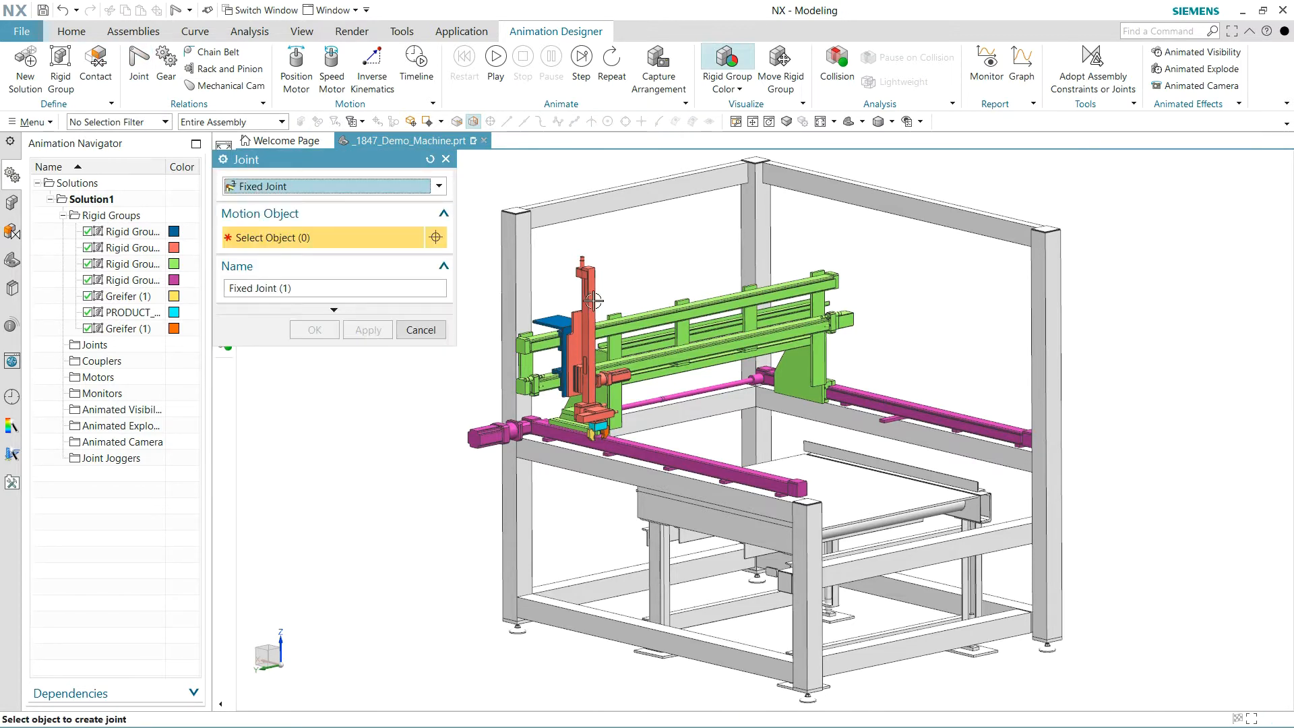
click(898, 405)
click(377, 330)
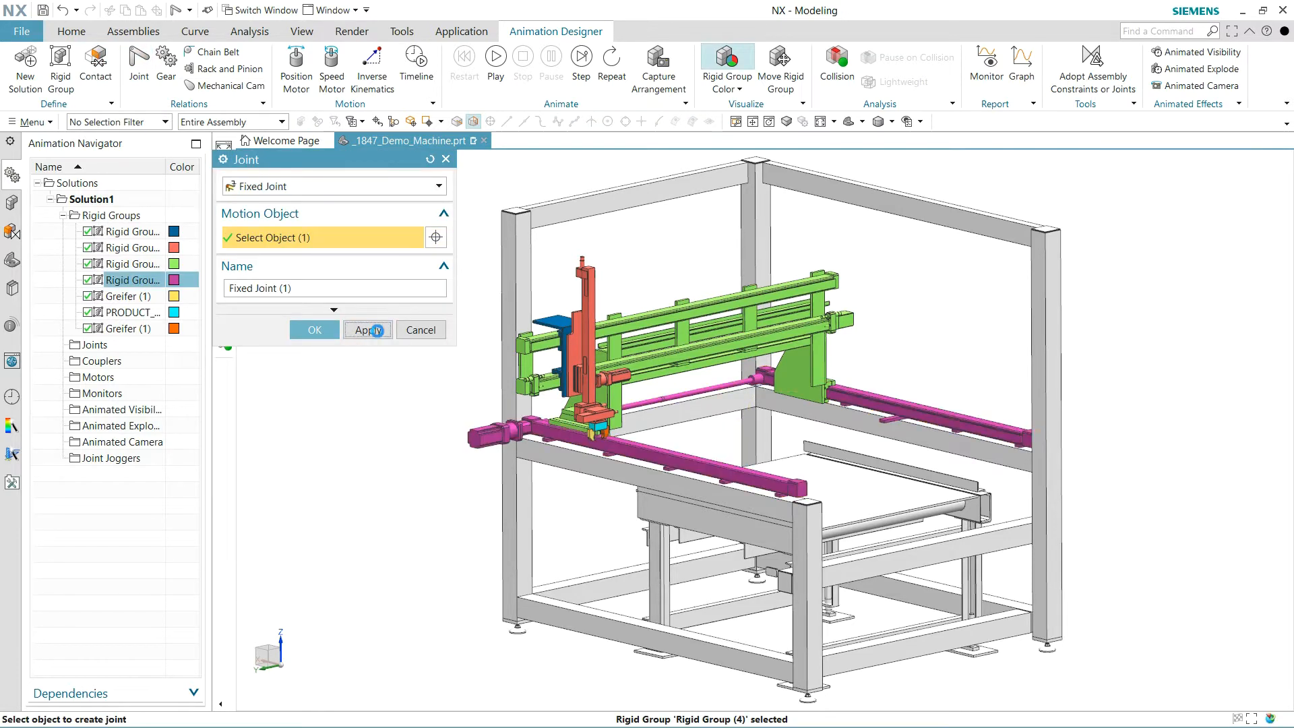
Create a slider joint without limits between the Y-axis gantry group and the X-axis rail group, directed along the X-axis rails.
click(325, 187)
click(301, 228)
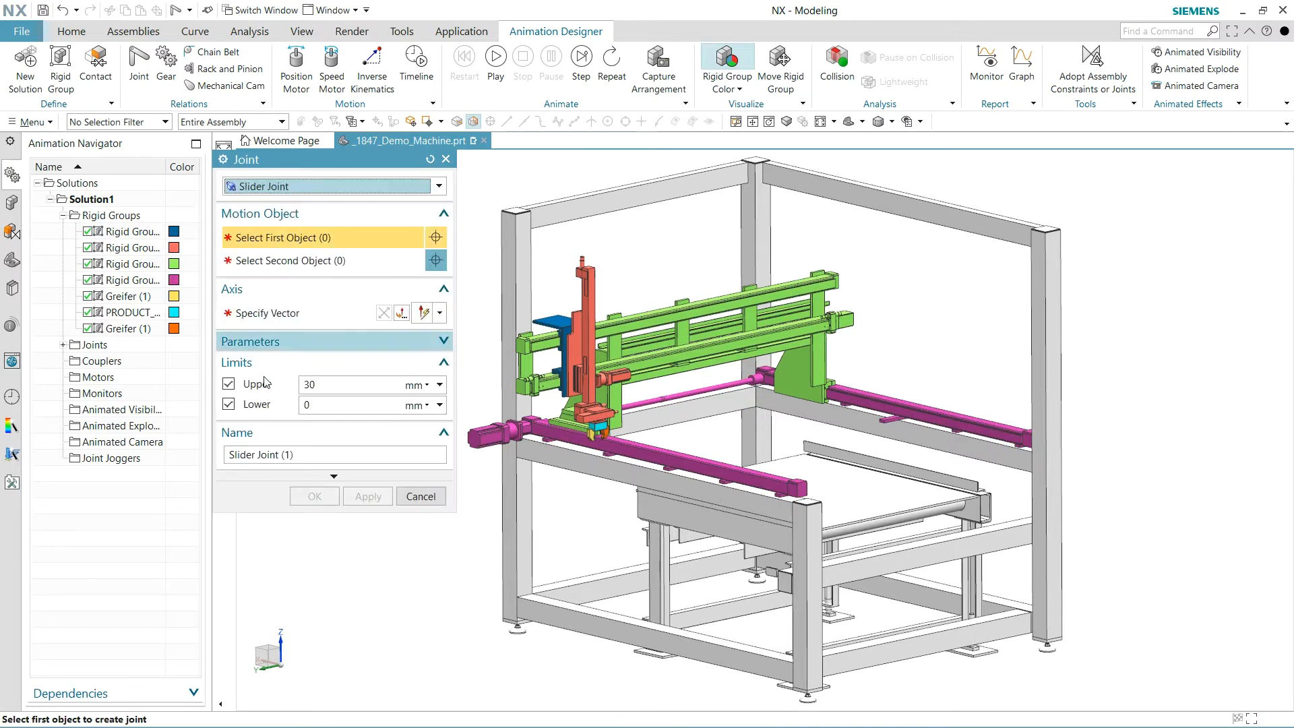
click(784, 380)
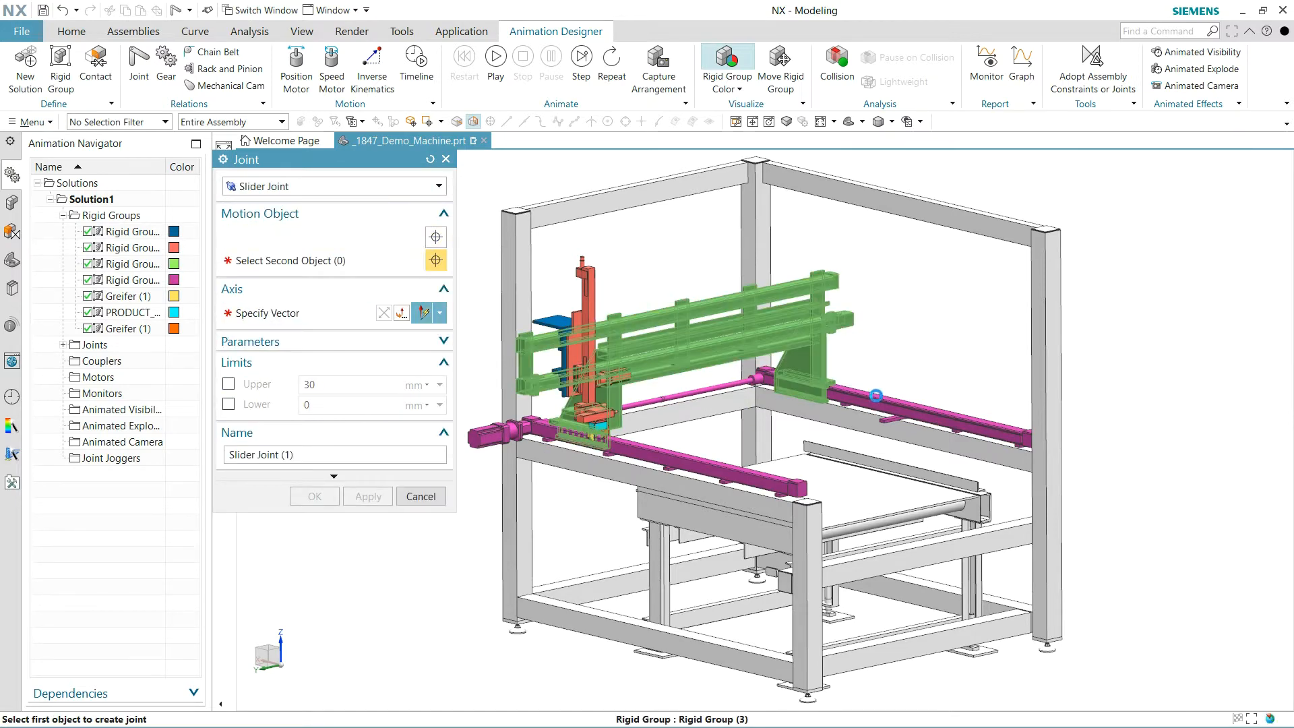
click(836, 394)
click(818, 368)
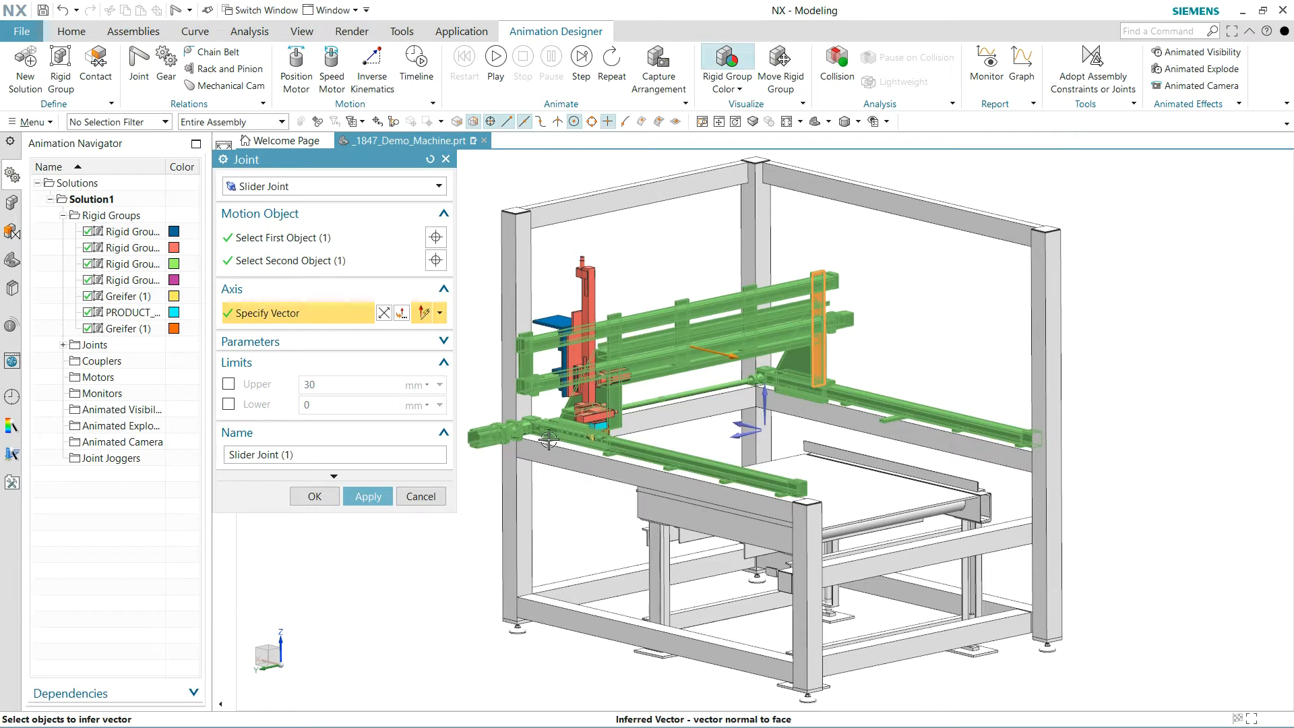
click(380, 498)
Create a slider joint without limits between the carriage plate group and the Y-axis gantry group, directed along the Y-axis.
scroll(549, 323, up, 4)
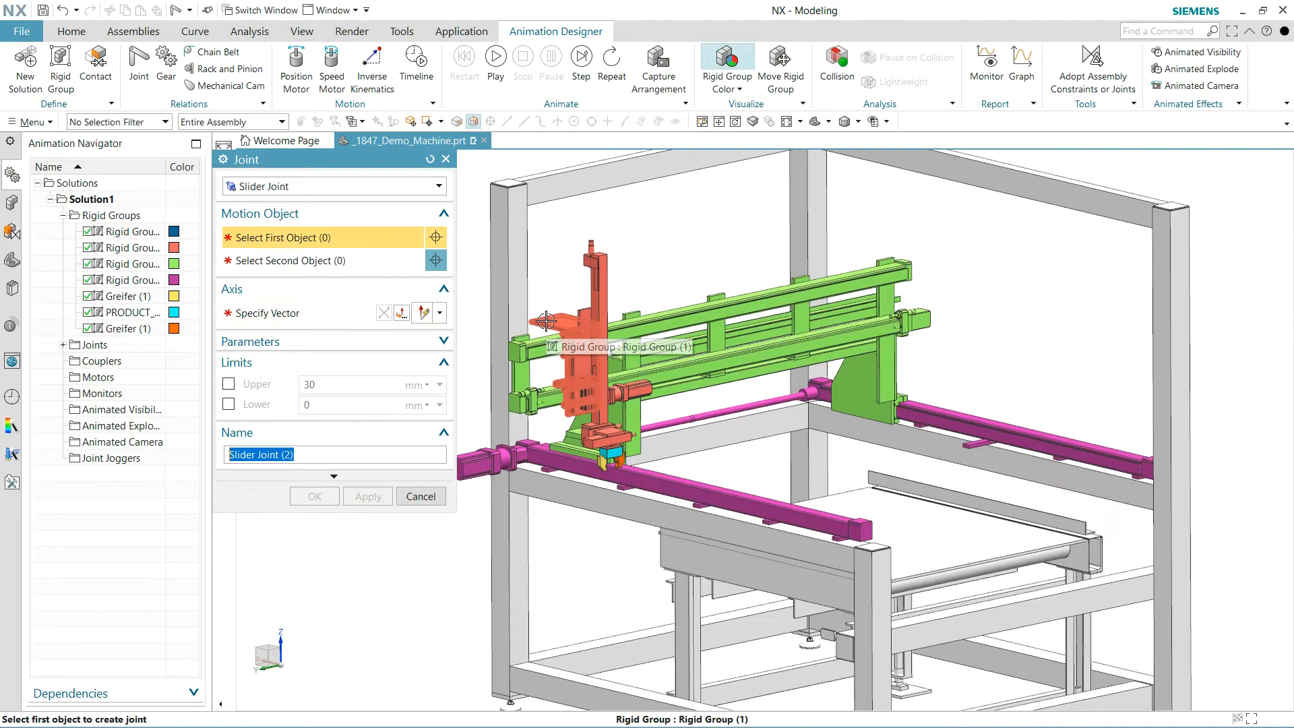
click(722, 328)
click(722, 328)
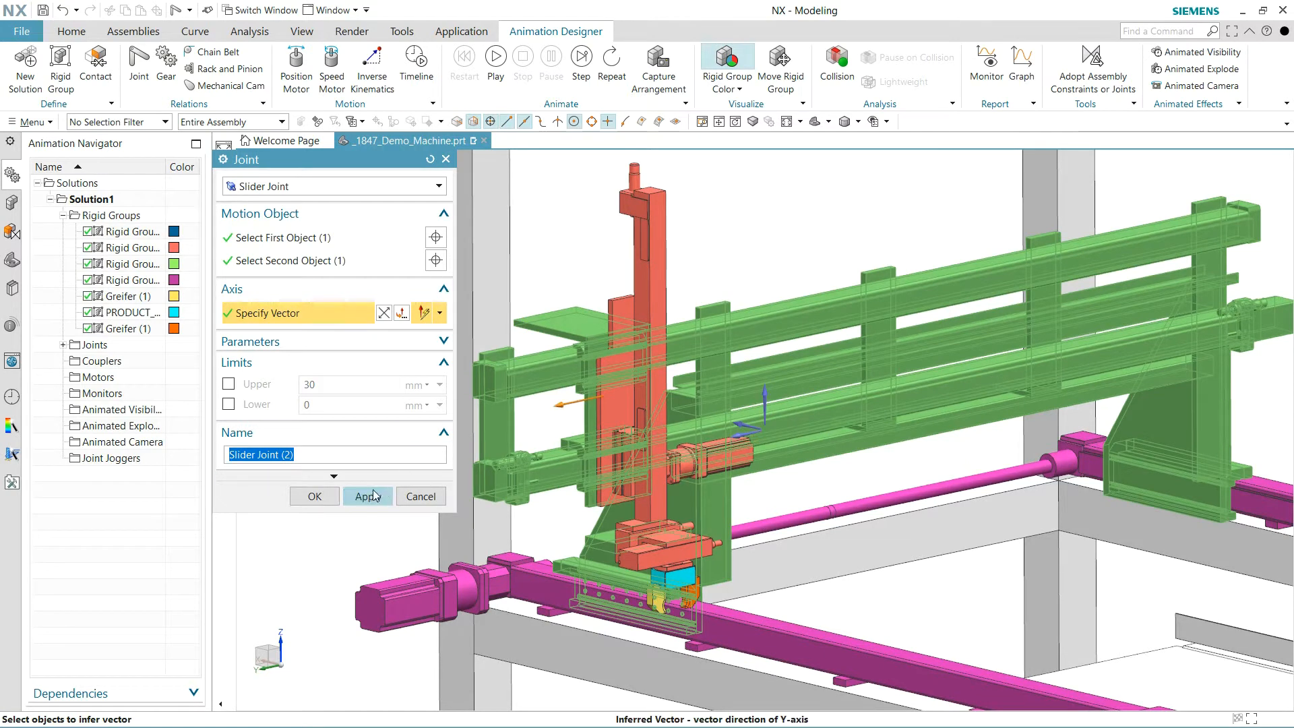
click(371, 499)
Create a vertical slider joint between the Z-axis unit and its carriage plate, using the plate's horizontal face for direction.
click(617, 291)
click(560, 335)
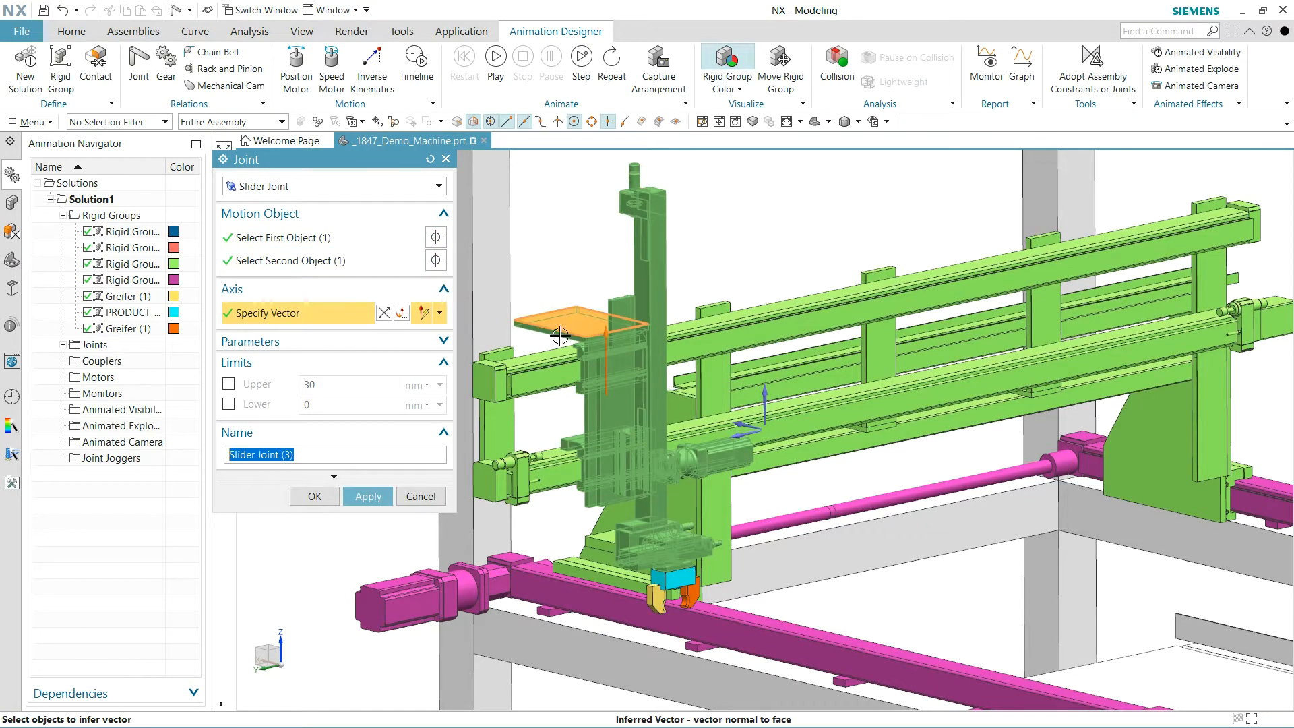
click(377, 496)
Create a Y-axis slider joint between the gripper body and the yellow finger, with limits of 30 mm upper and 0 mm lower.
scroll(667, 619, up, 5)
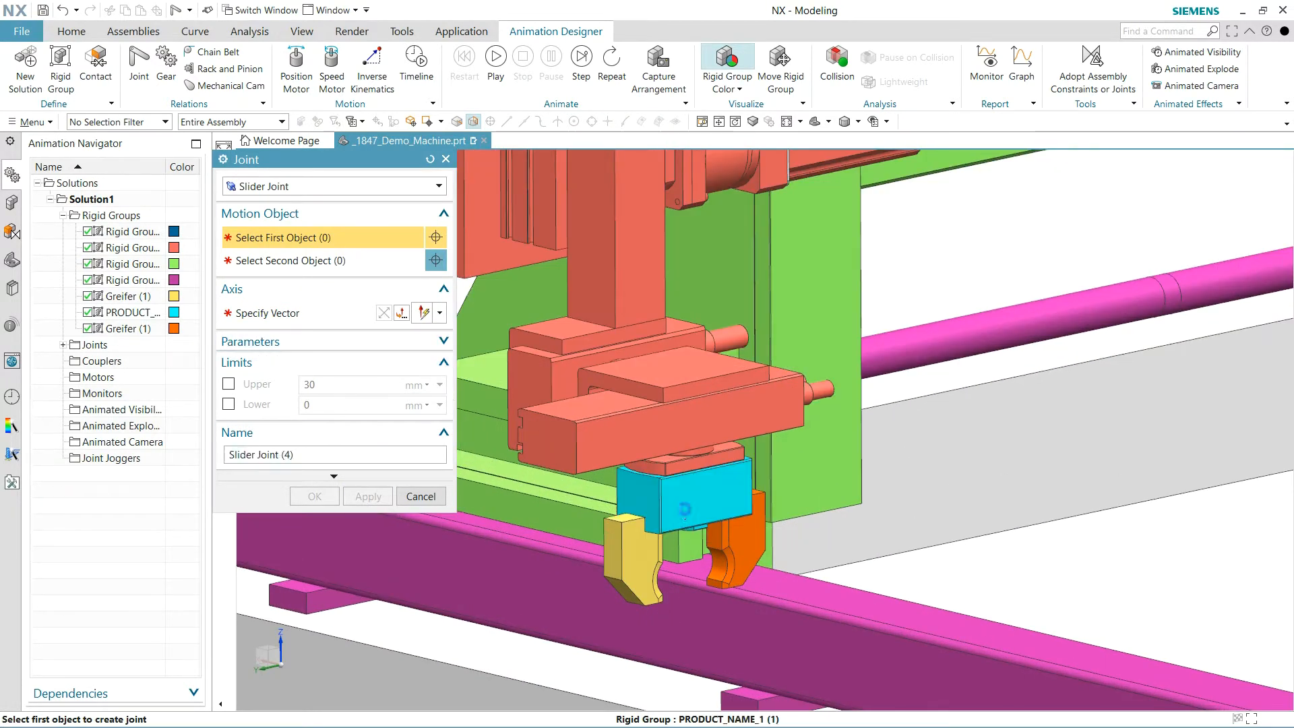
click(685, 509)
click(639, 551)
click(234, 389)
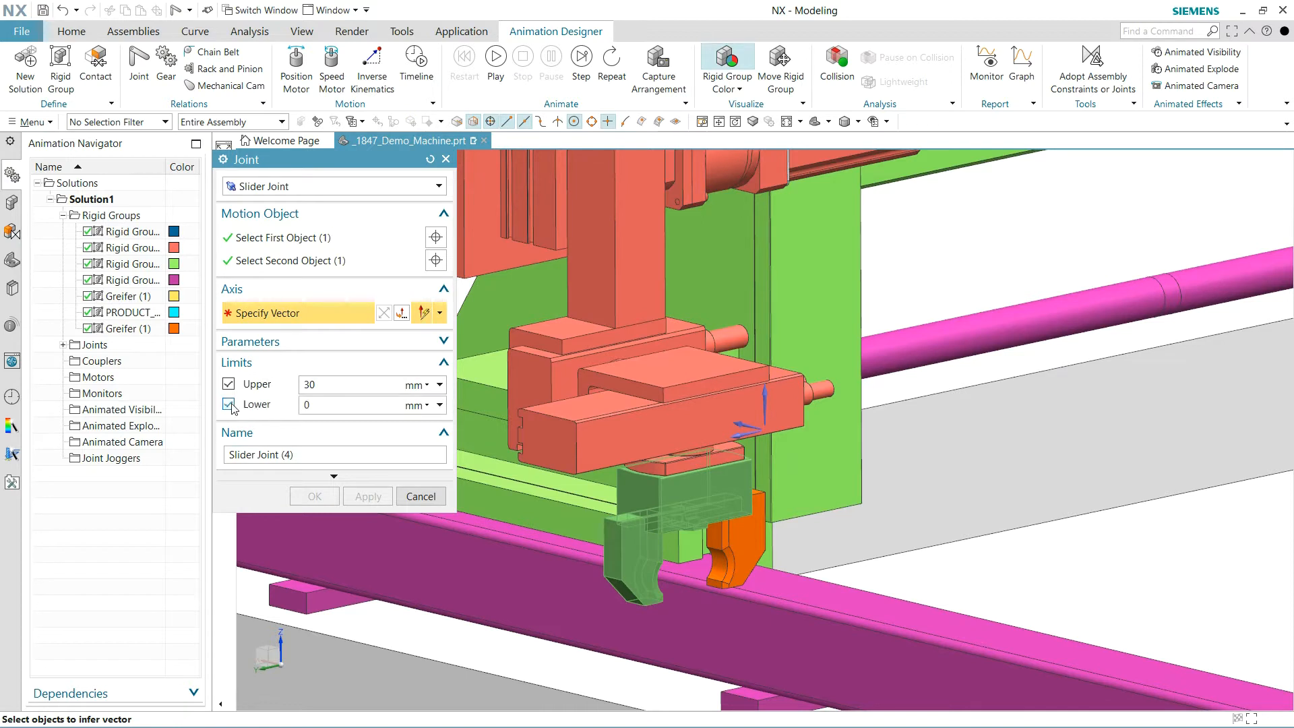
click(740, 431)
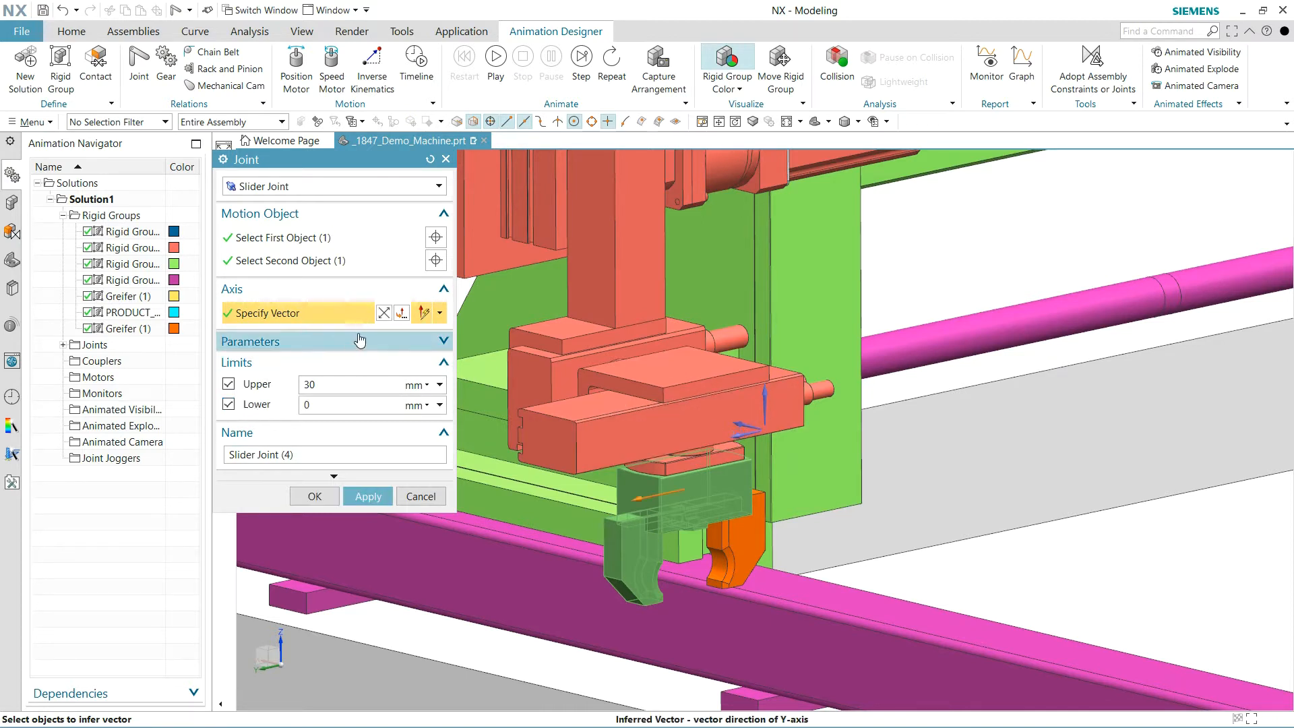
click(374, 496)
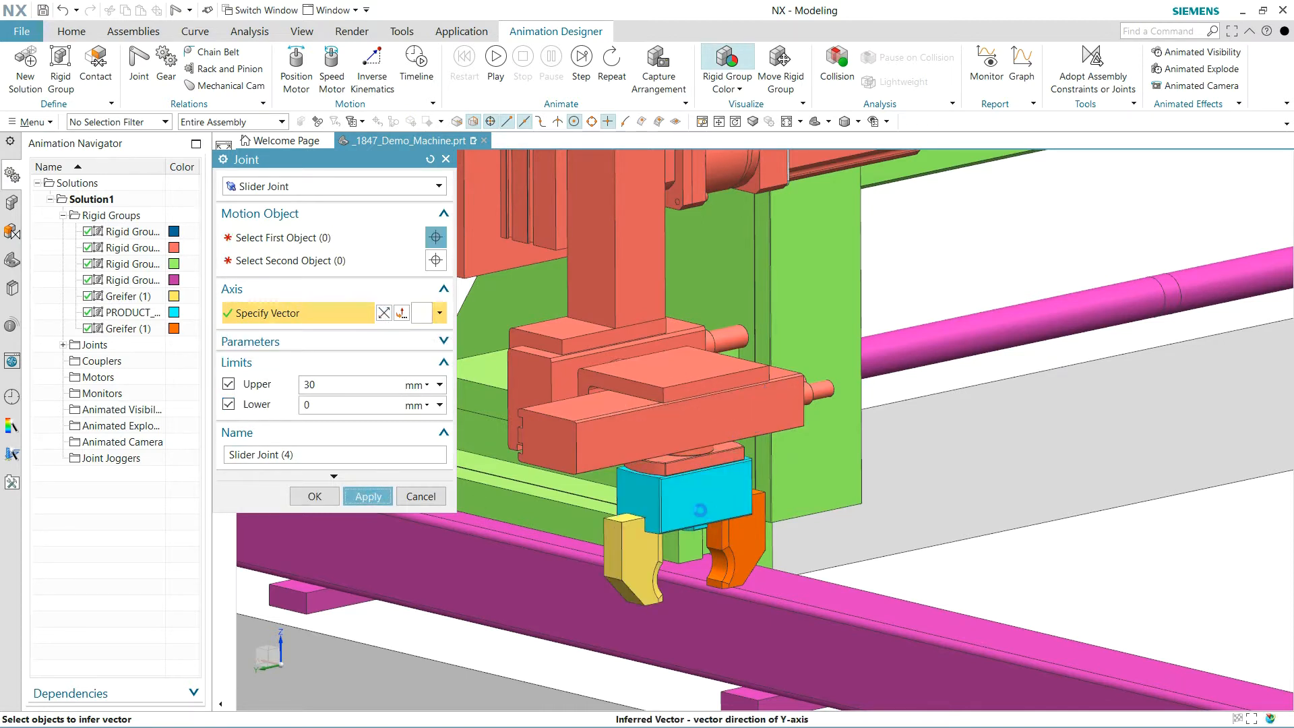
Create a Y-axis slider joint between the gripper body and the orange finger, with limits of 30 mm upper and 0 mm lower.
click(699, 511)
click(734, 542)
click(735, 437)
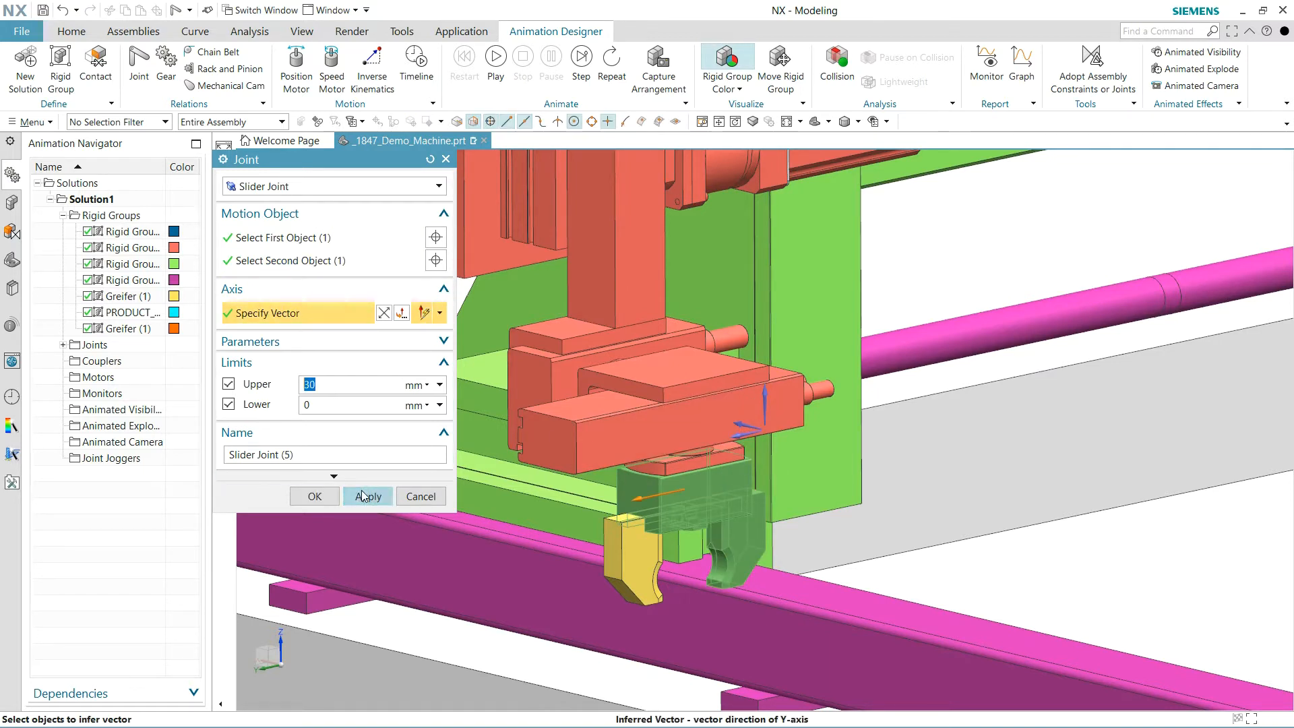
click(365, 496)
Create a revolute joint between the gripper body and the Z-axis unit, with a vertical axis through the gripper's mounting.
click(301, 188)
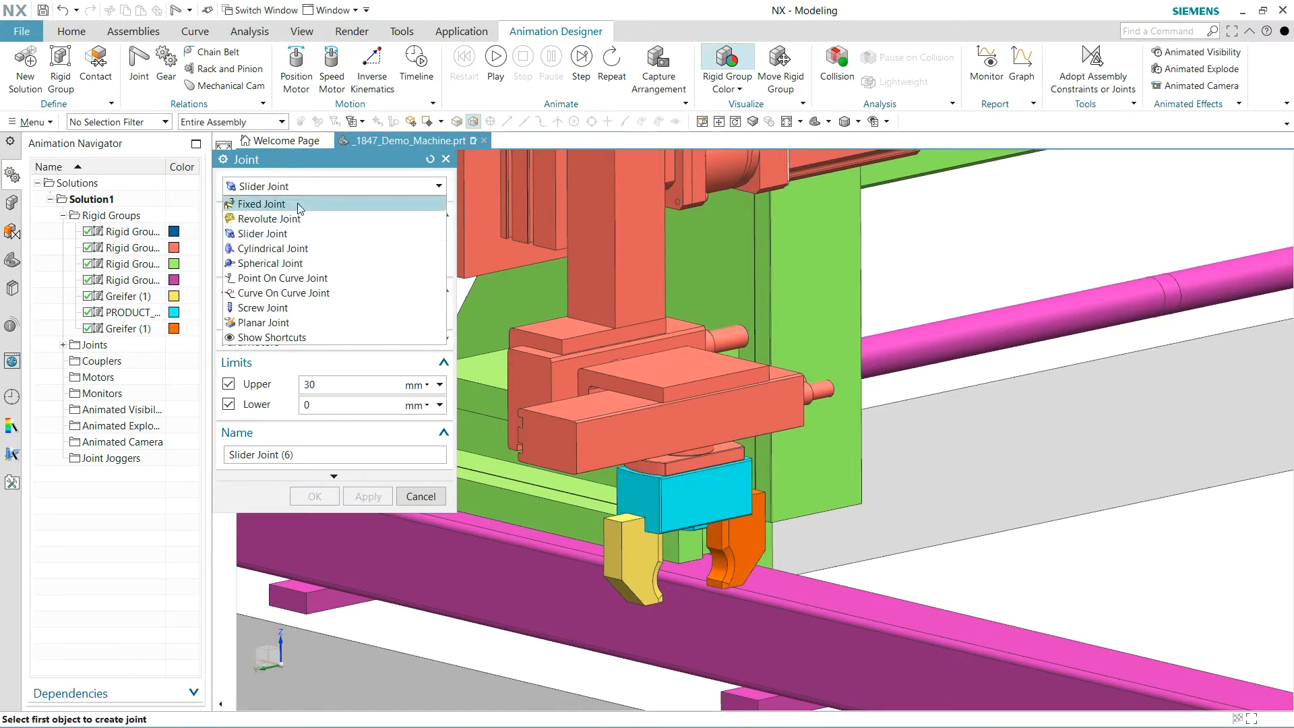
click(283, 217)
click(660, 505)
click(650, 470)
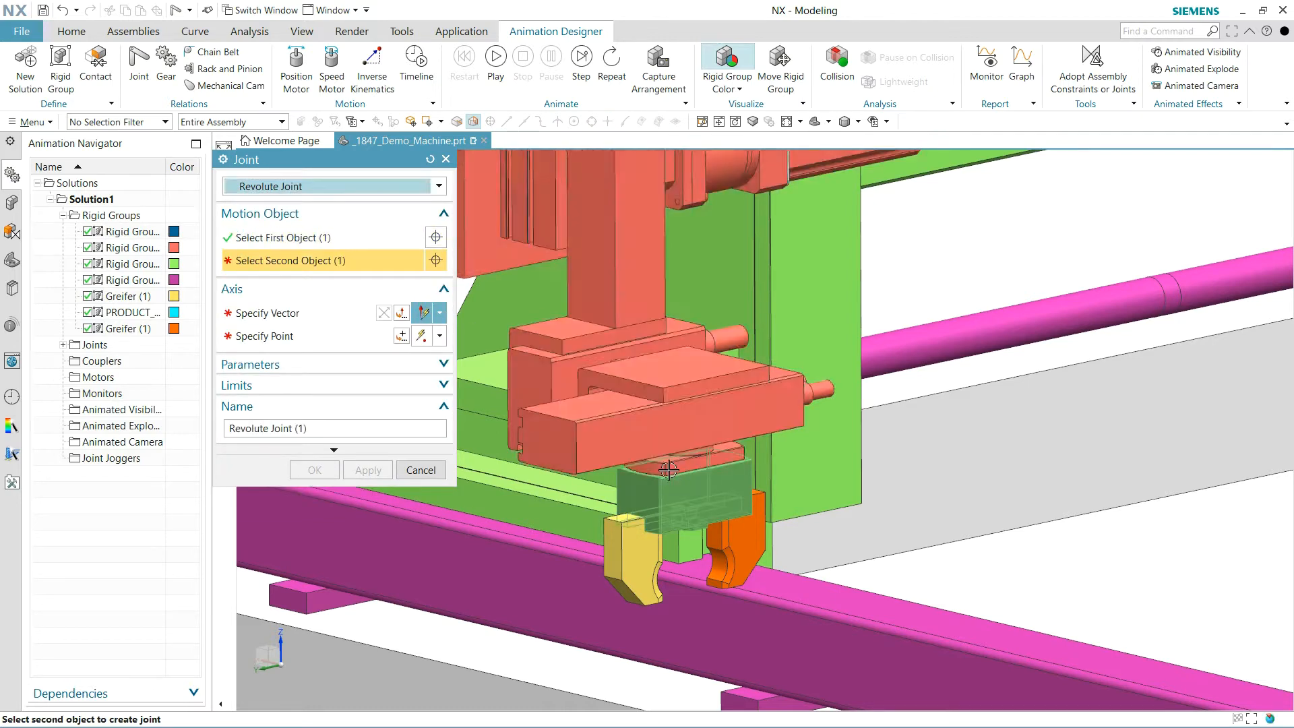
click(650, 470)
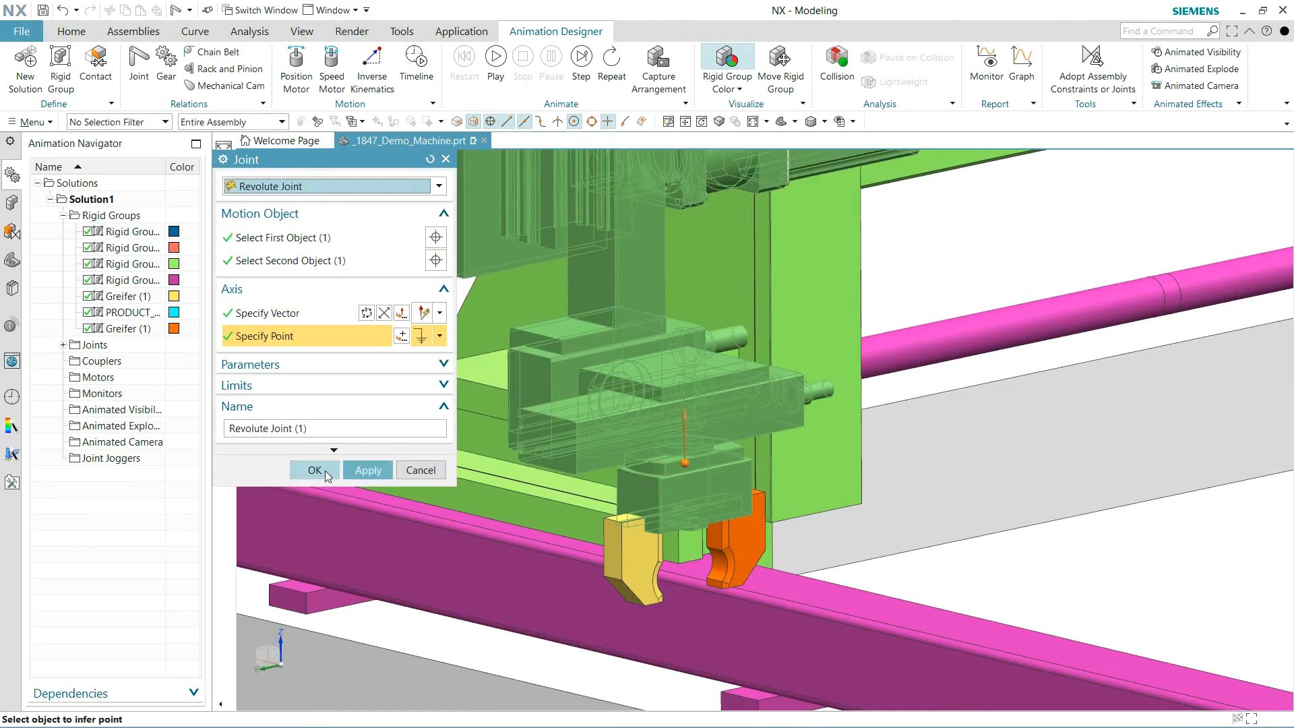
Test the joints by moving the Z-axis unit with Move Rigid Group.
click(821, 123)
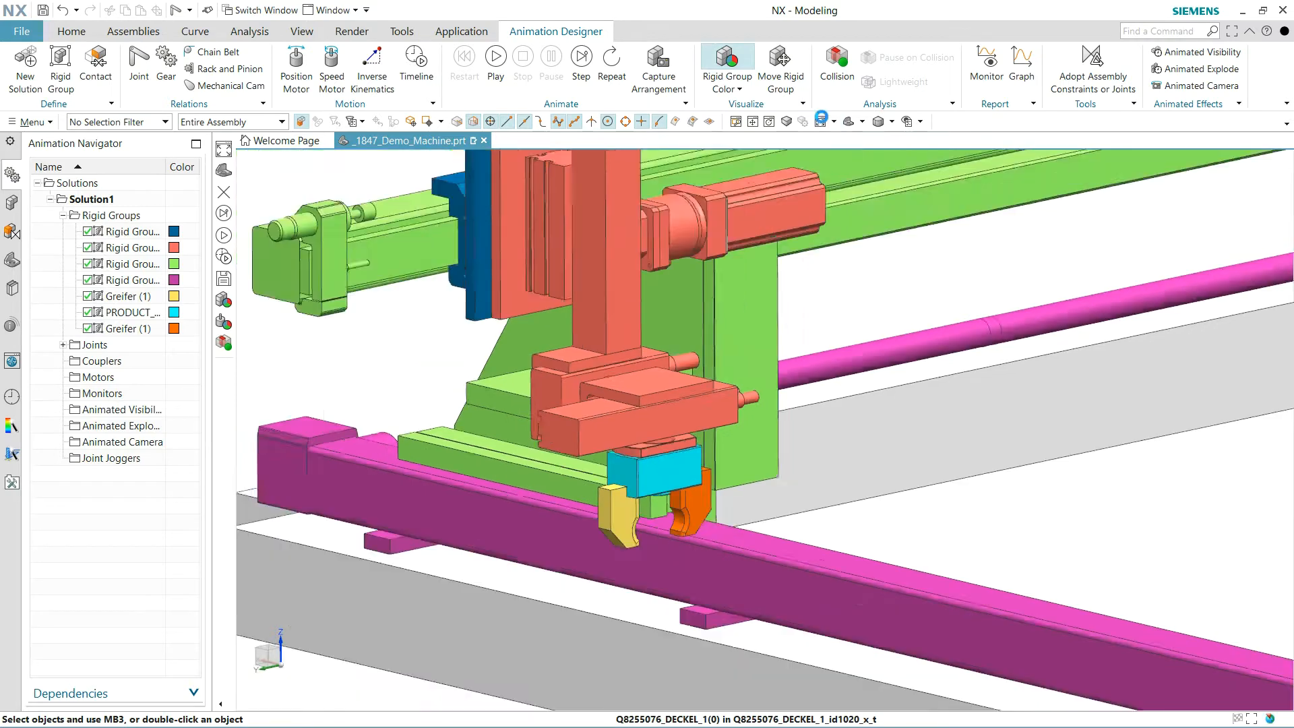
click(790, 60)
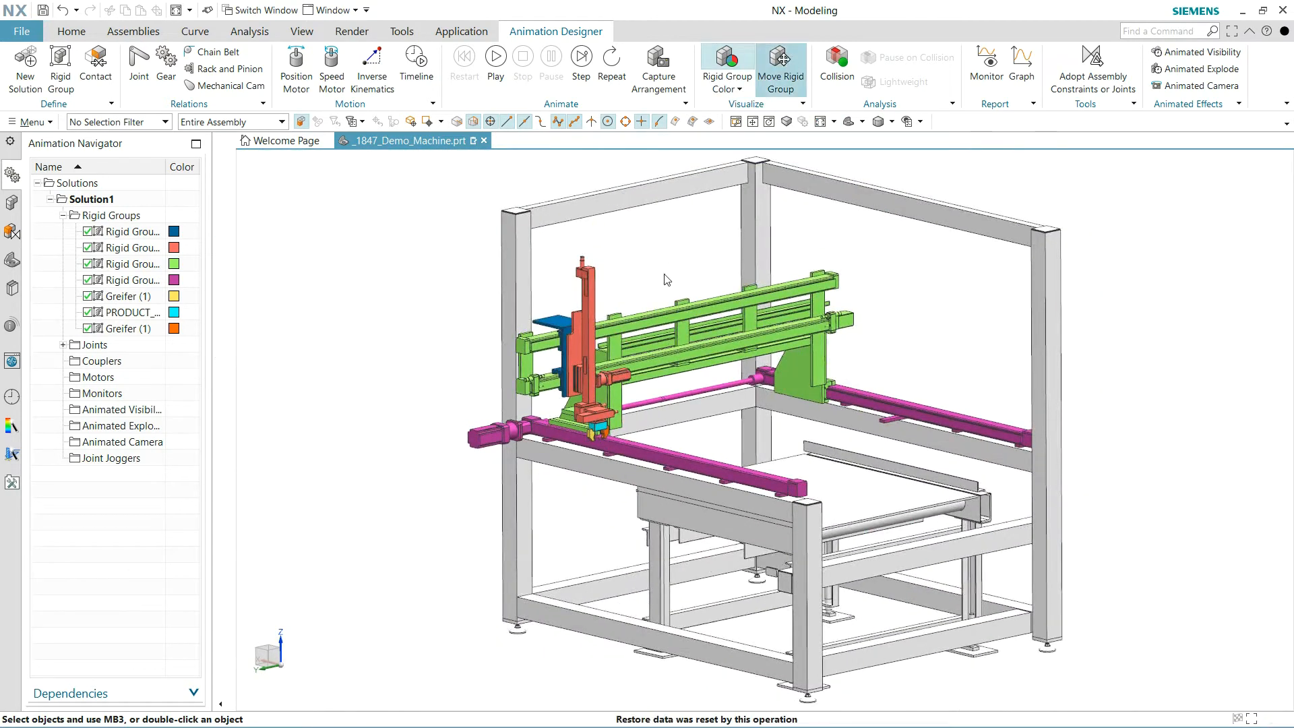
click(588, 277)
drag(594, 366, 860, 405)
drag(614, 337, 618, 380)
click(429, 295)
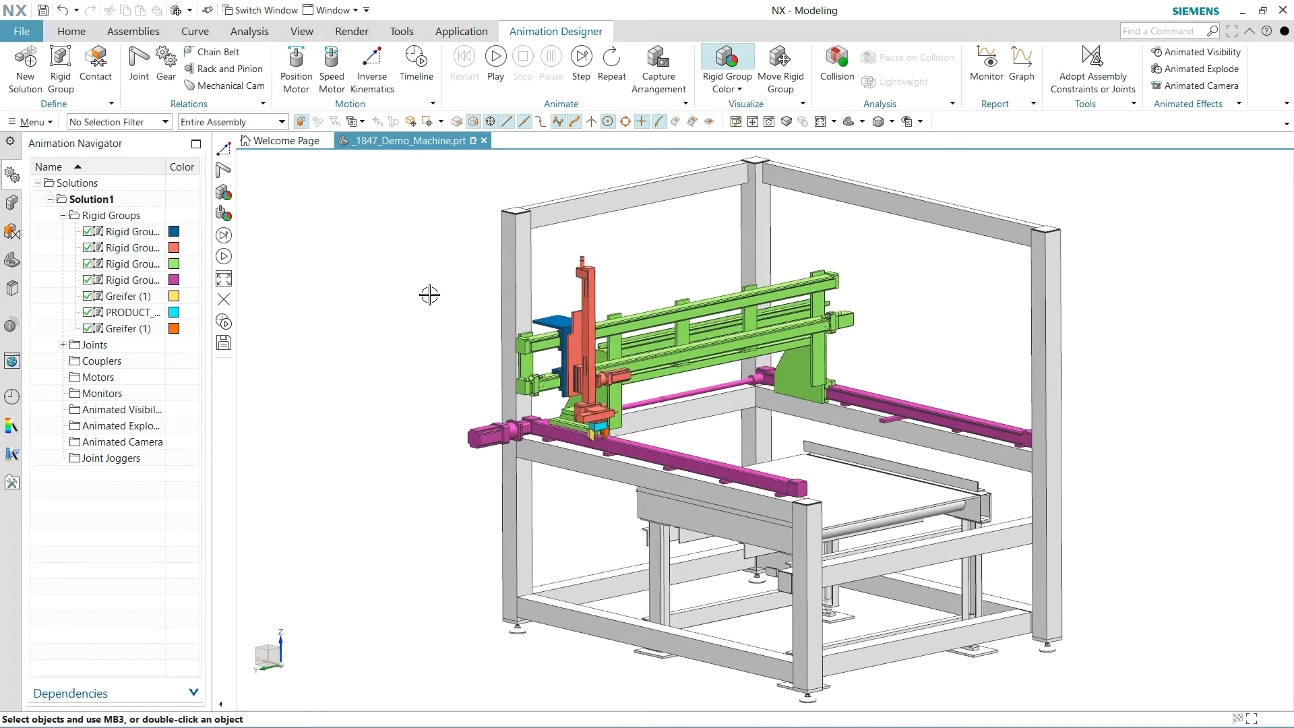
Switch the model's color display from rigid groups to Motor Color.
mouse_move(386, 273)
middle_down()
mouse_move(378, 251)
mouse_move(384, 271)
middle_up()
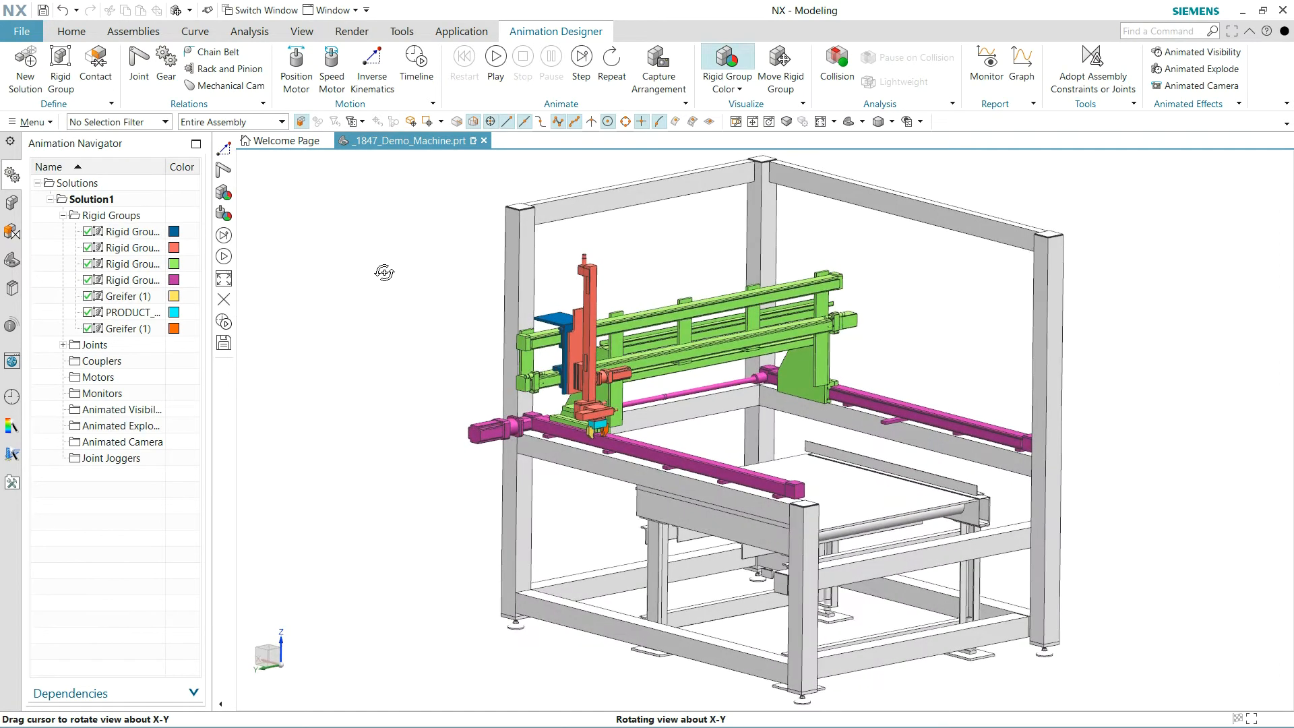
click(734, 86)
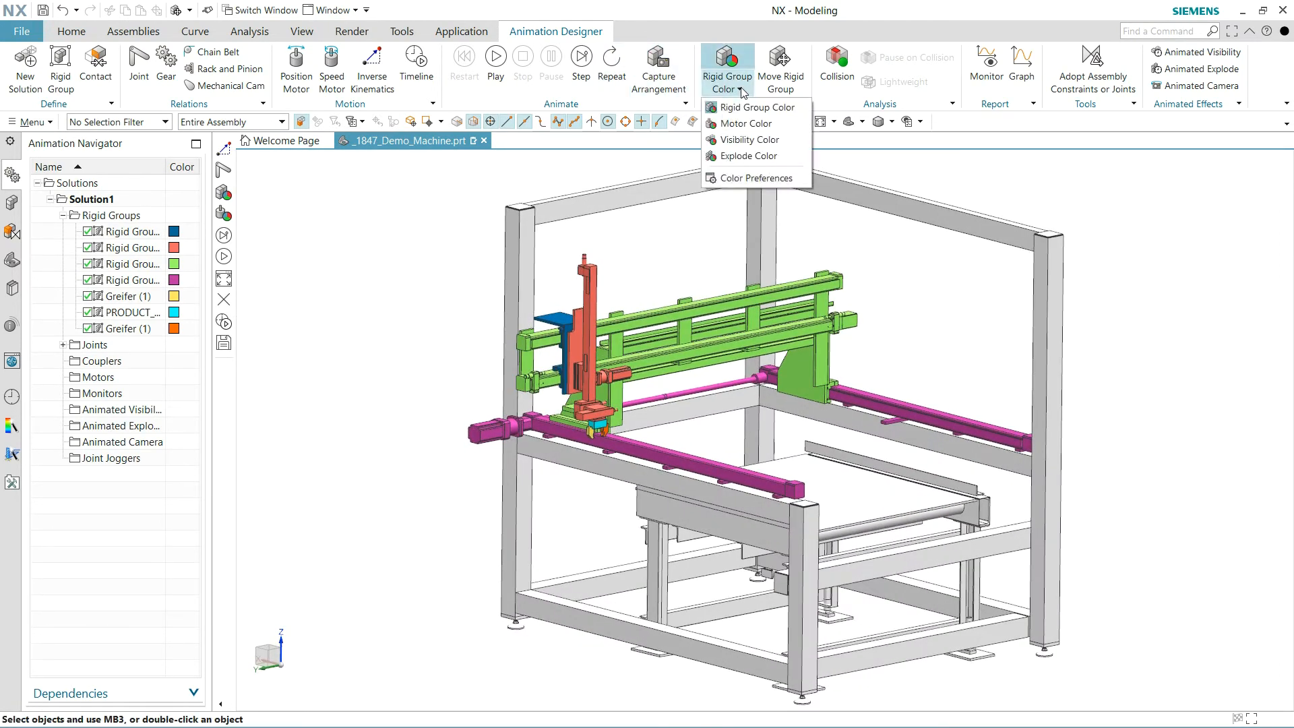
click(752, 126)
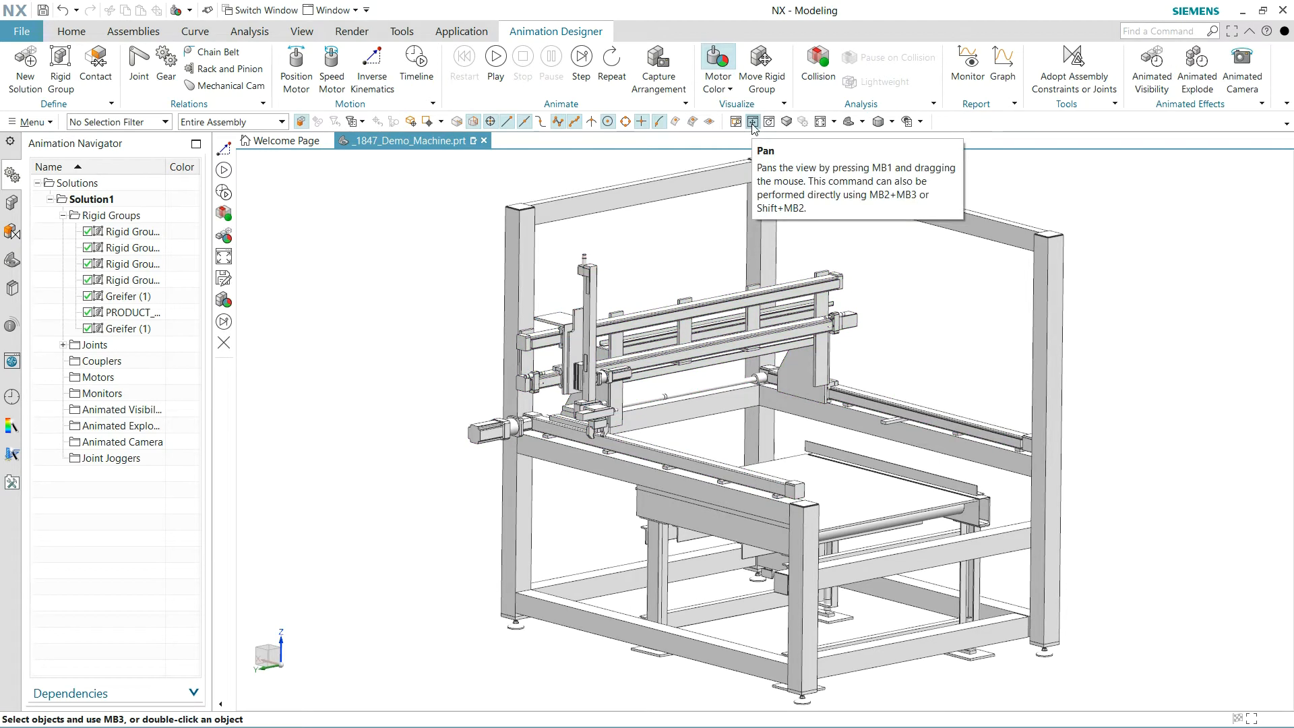
Start an Inverse Kinematics motion for the gripper body, with its start point on the body's lower front edge.
click(372, 64)
scroll(590, 418, up, 5)
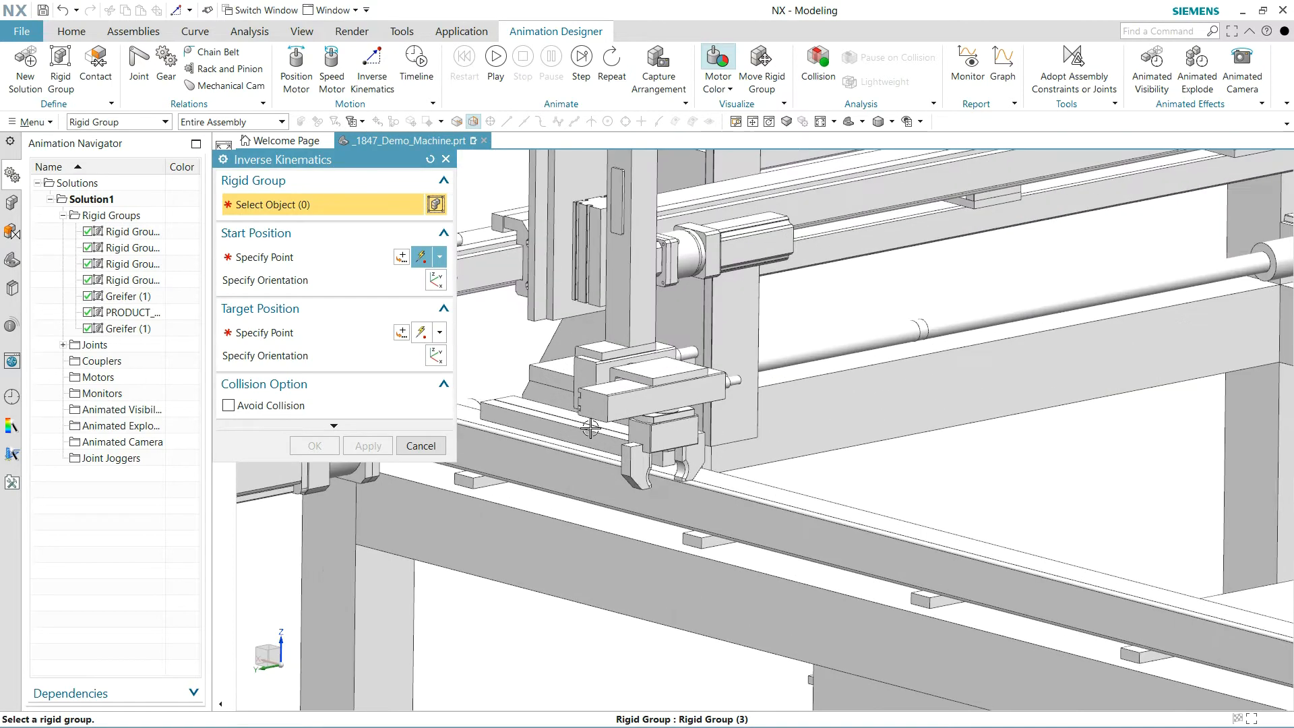
click(689, 443)
scroll(674, 442, up, 3)
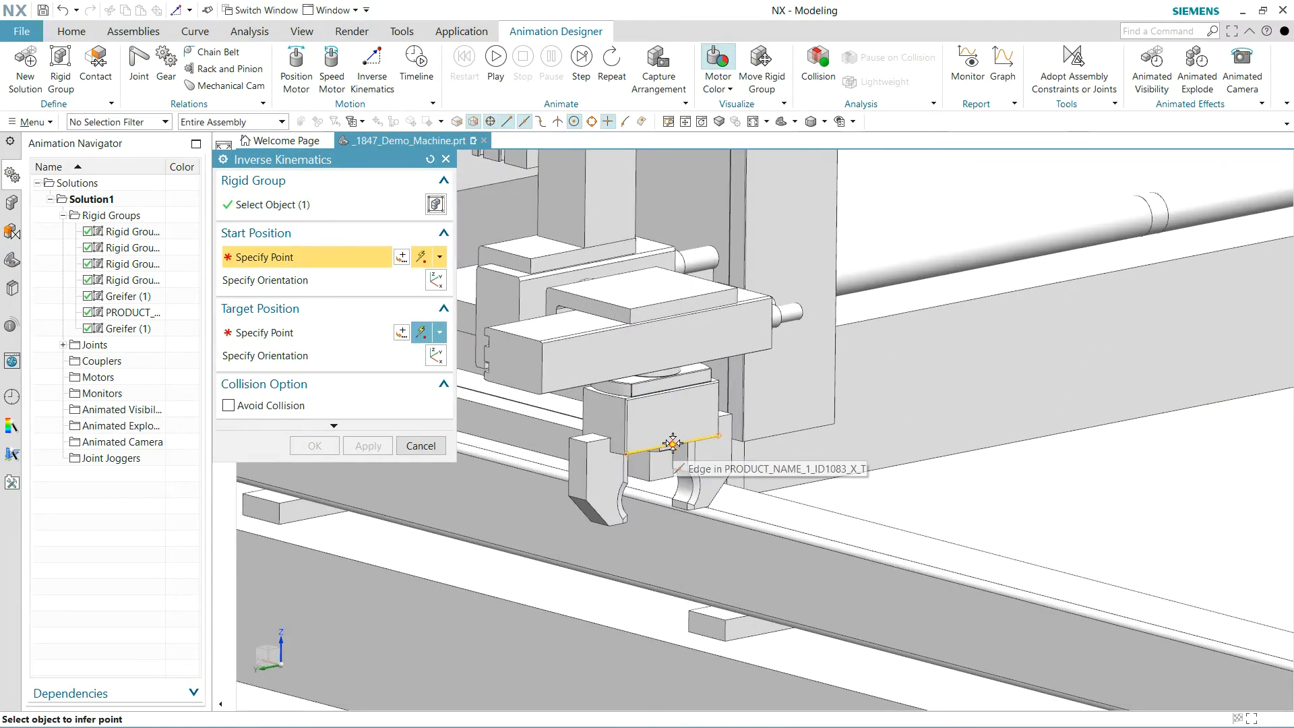
click(672, 443)
Set the target point at the end corner of the table's guide strip, adjust the target orientation handle, and create the motion.
scroll(673, 443, down, 5)
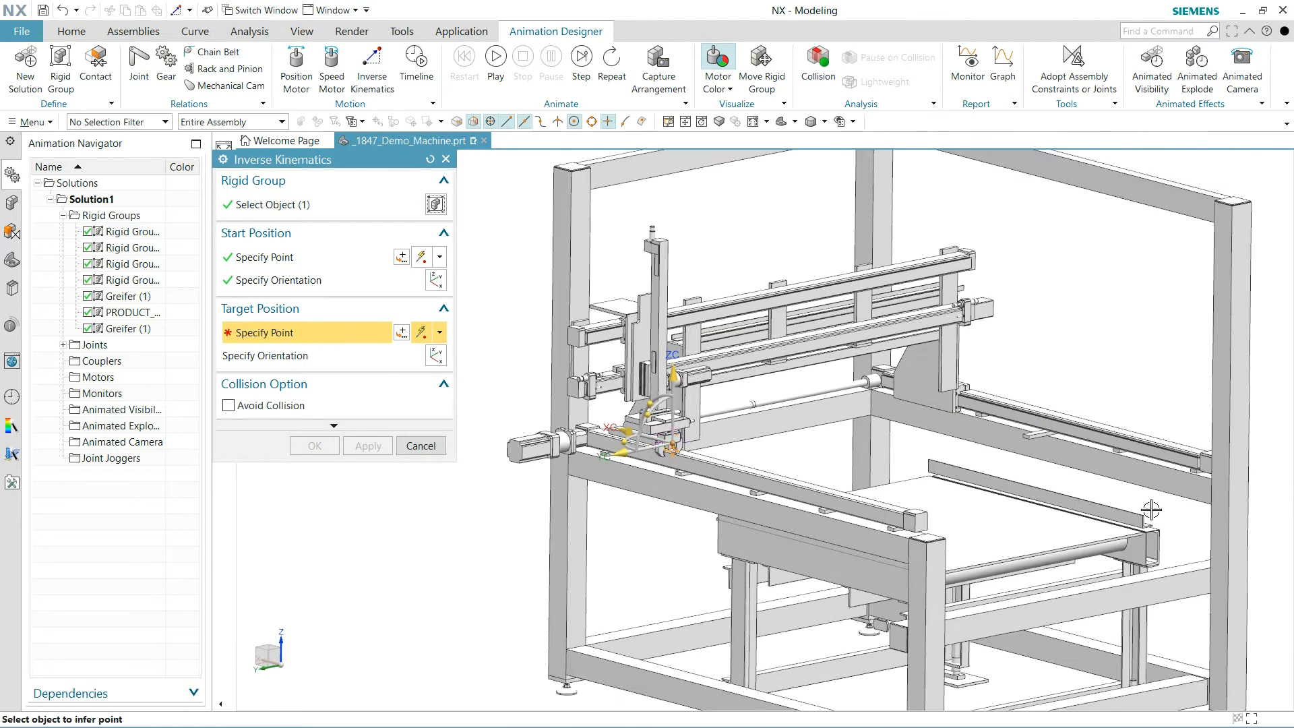
scroll(1152, 510, up, 4)
click(1067, 526)
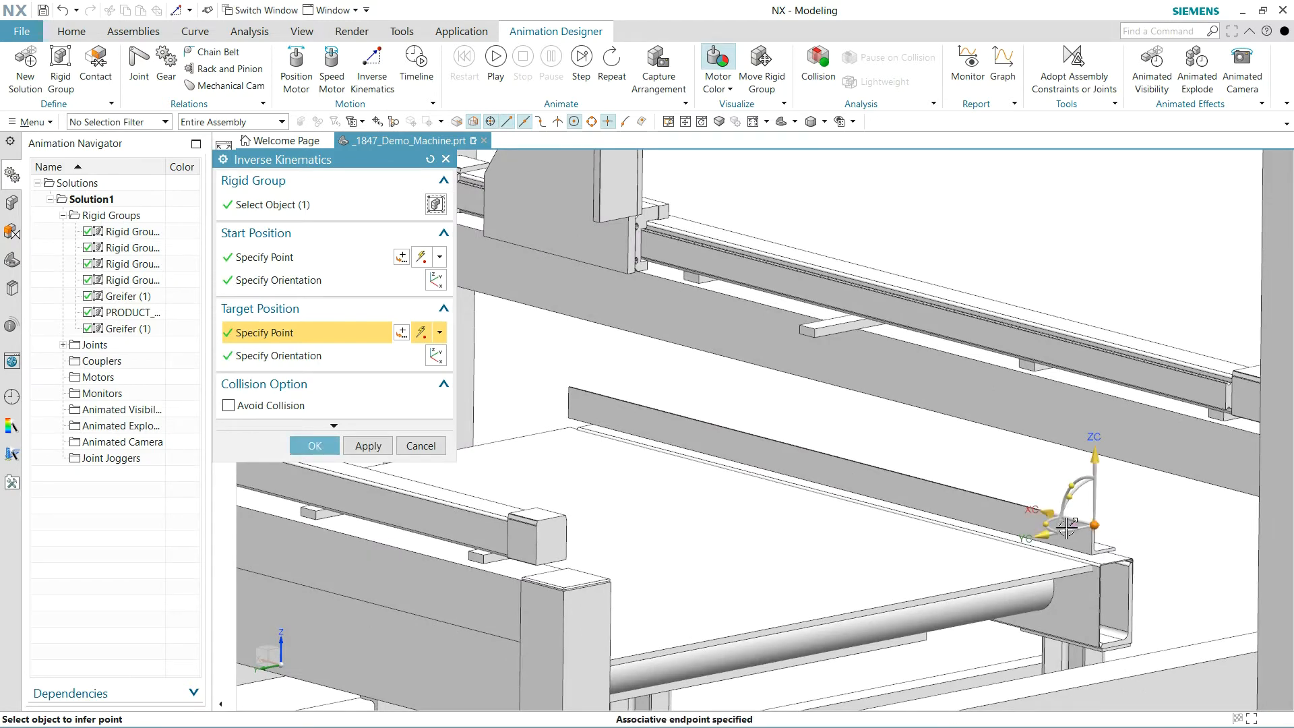
drag(1047, 525, 1094, 553)
click(330, 445)
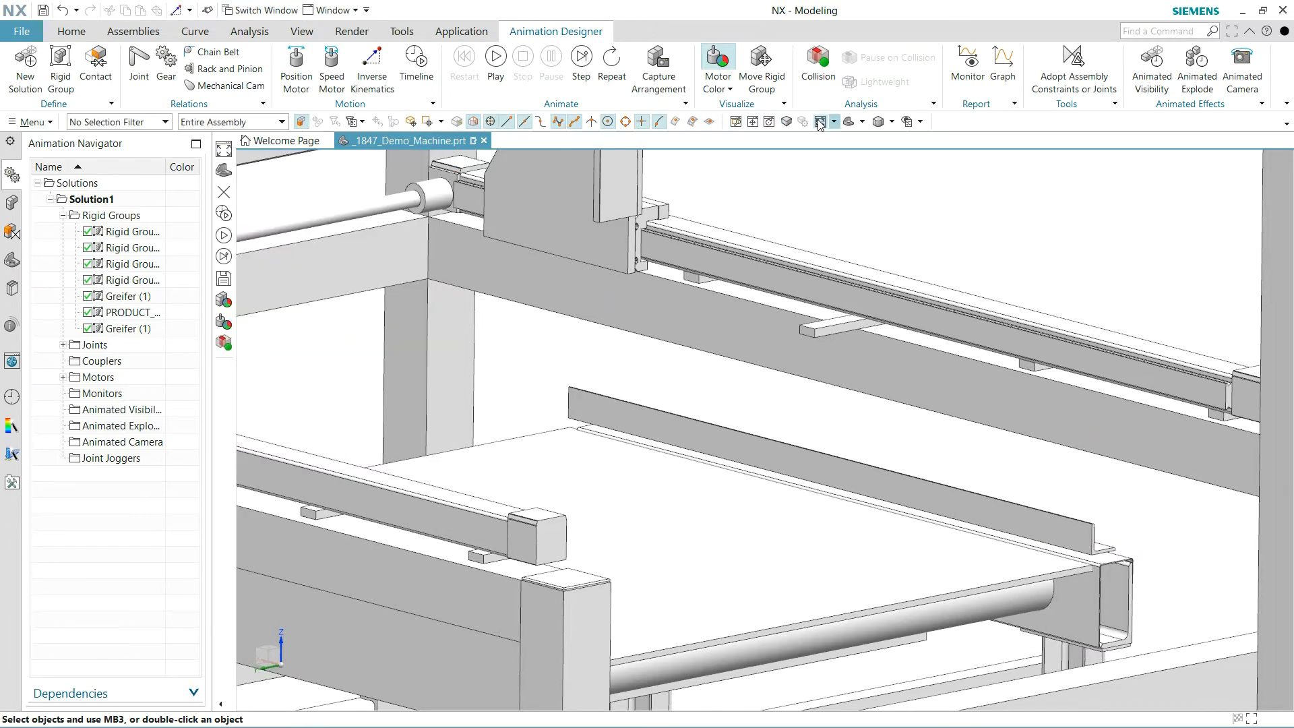
Play the animation to review the gripper's motion across the whole machine.
click(820, 123)
click(495, 59)
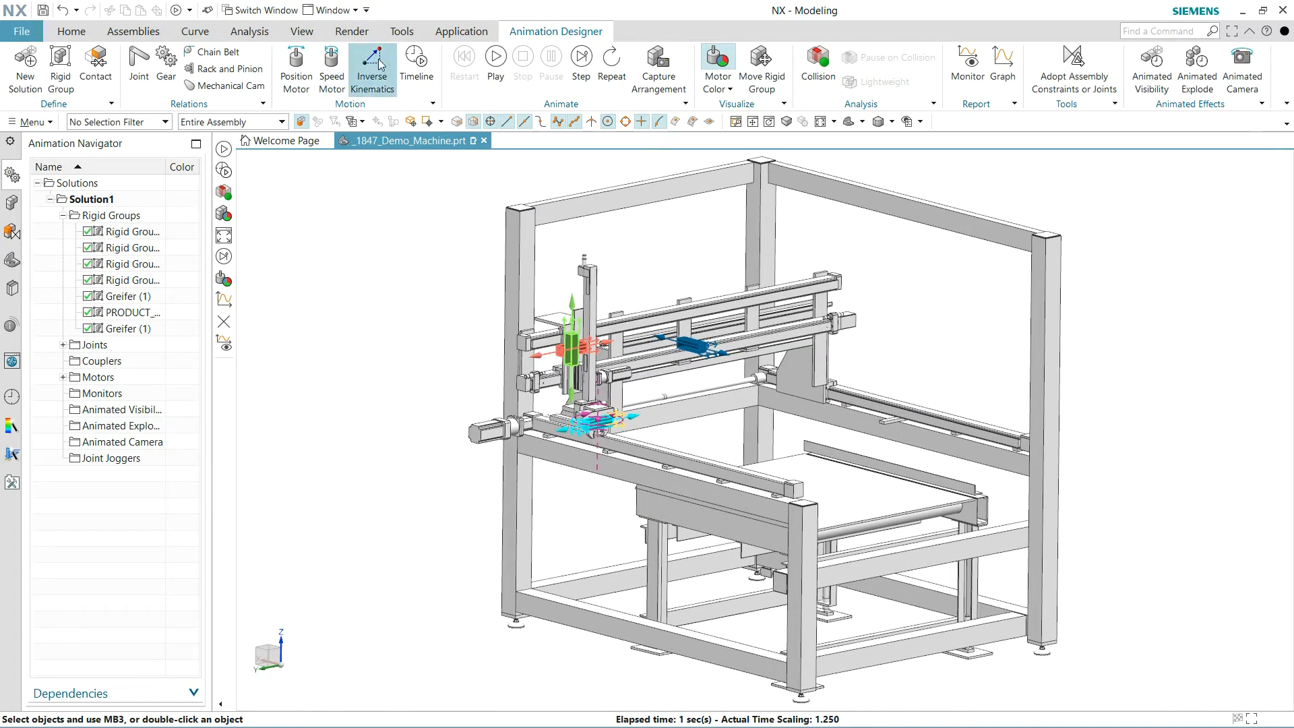
Open the Timeline, expand the list of motors in place of the rigid groups, and enlarge the timeline to show every motor event.
click(416, 68)
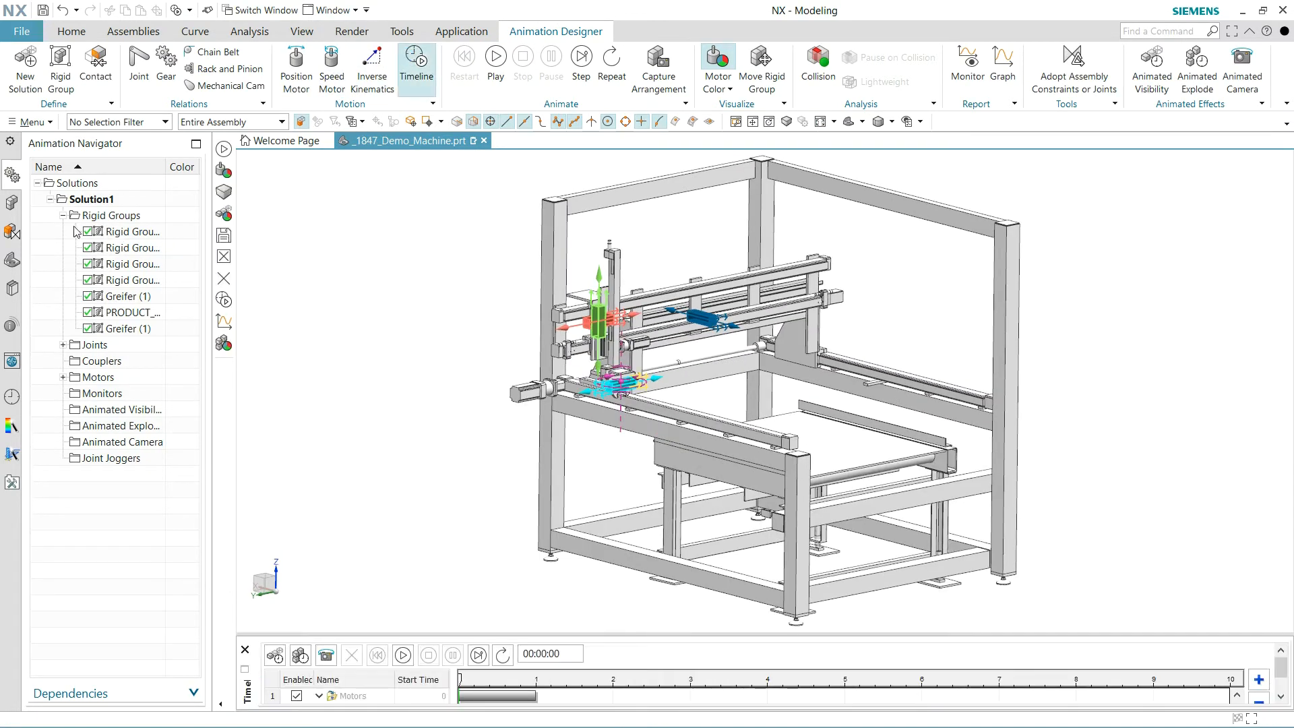
click(63, 216)
click(62, 265)
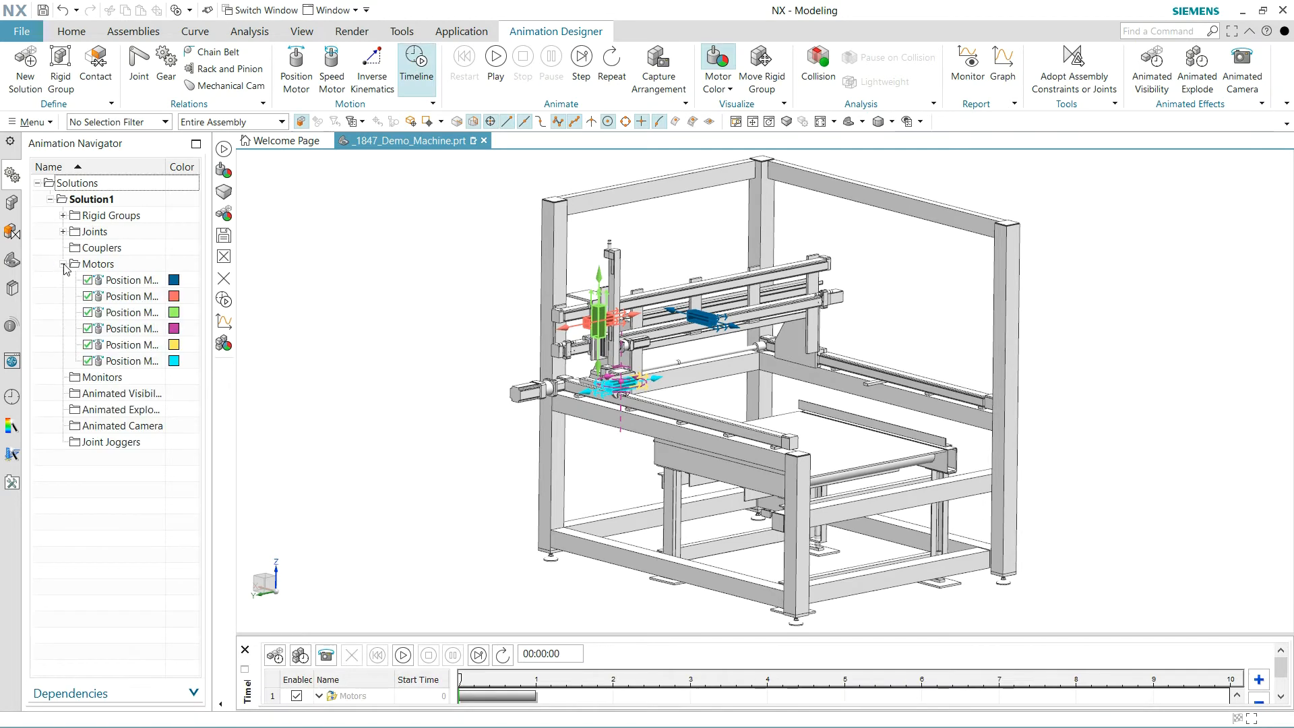
drag(442, 636, 442, 480)
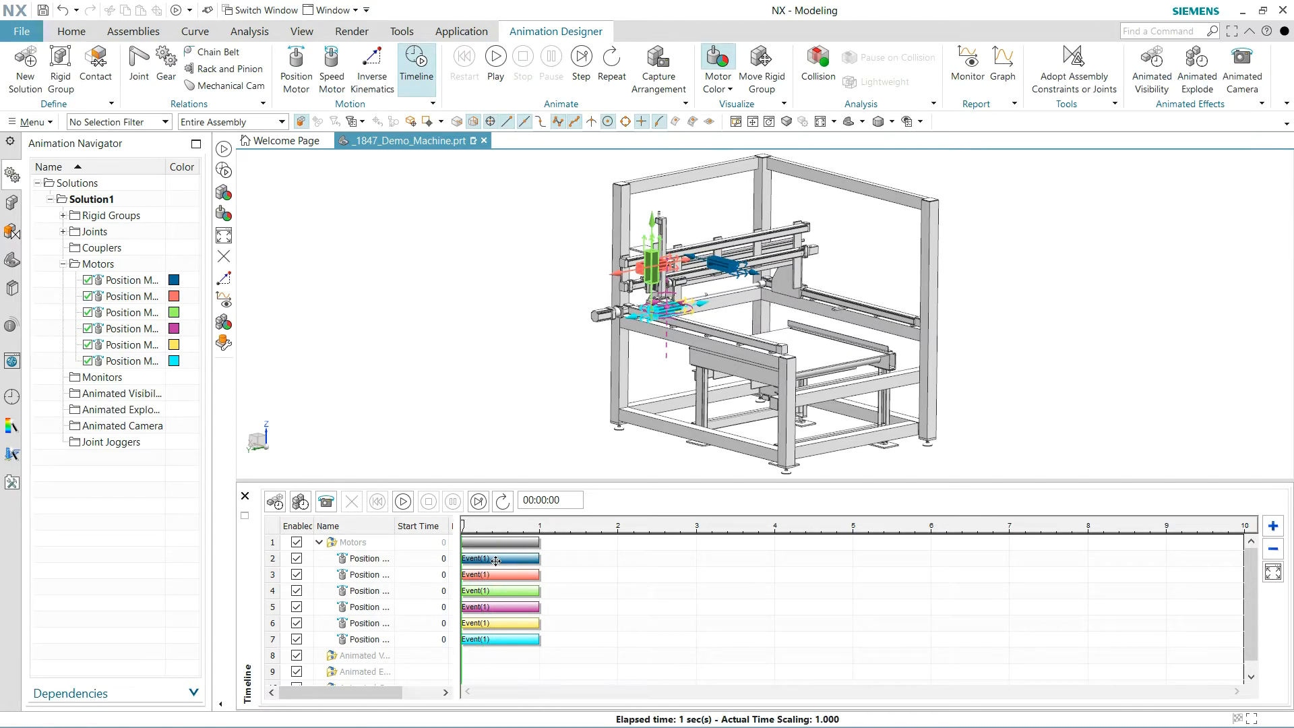
Move the first position motor's event on the timeline so it starts at 1 second.
click(520, 559)
drag(575, 562, 575, 562)
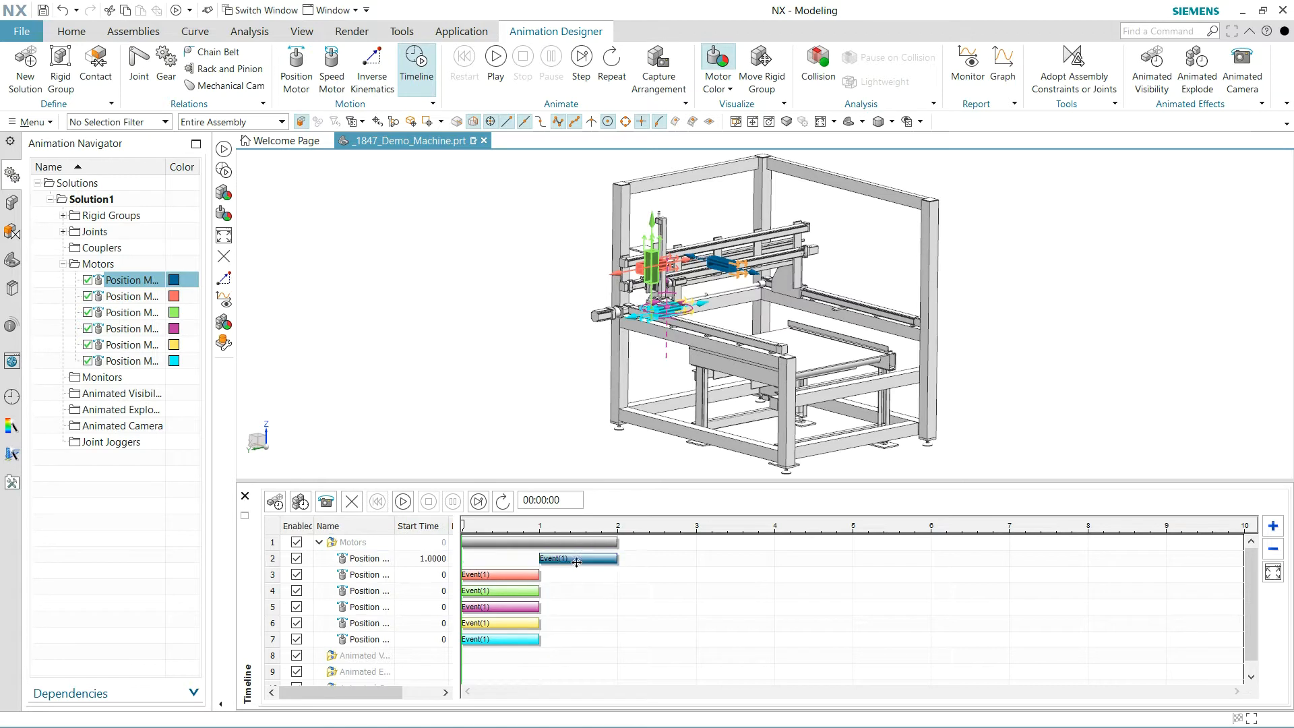
Move the third to sixth motors' events to start at 2, 3.1, 4 and 4 seconds, and play the staggered animation.
drag(513, 590, 607, 594)
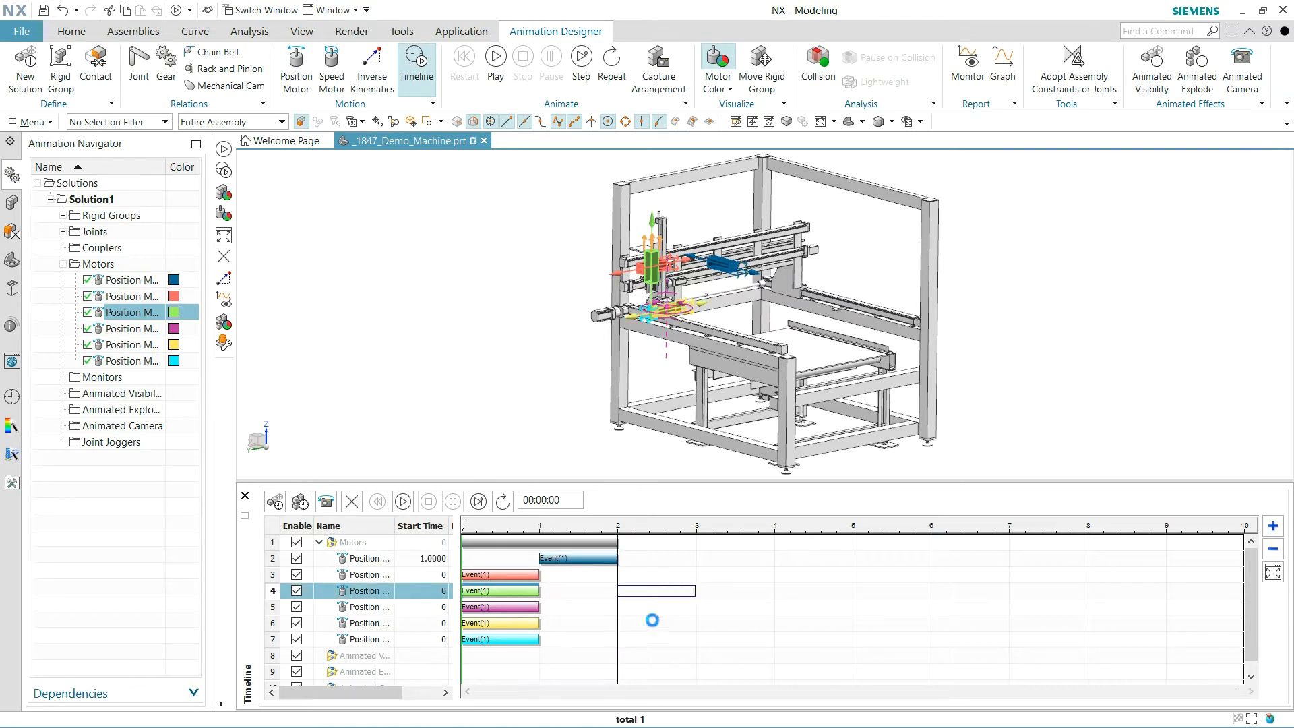
drag(501, 610, 745, 609)
drag(512, 623, 823, 623)
drag(498, 641, 678, 639)
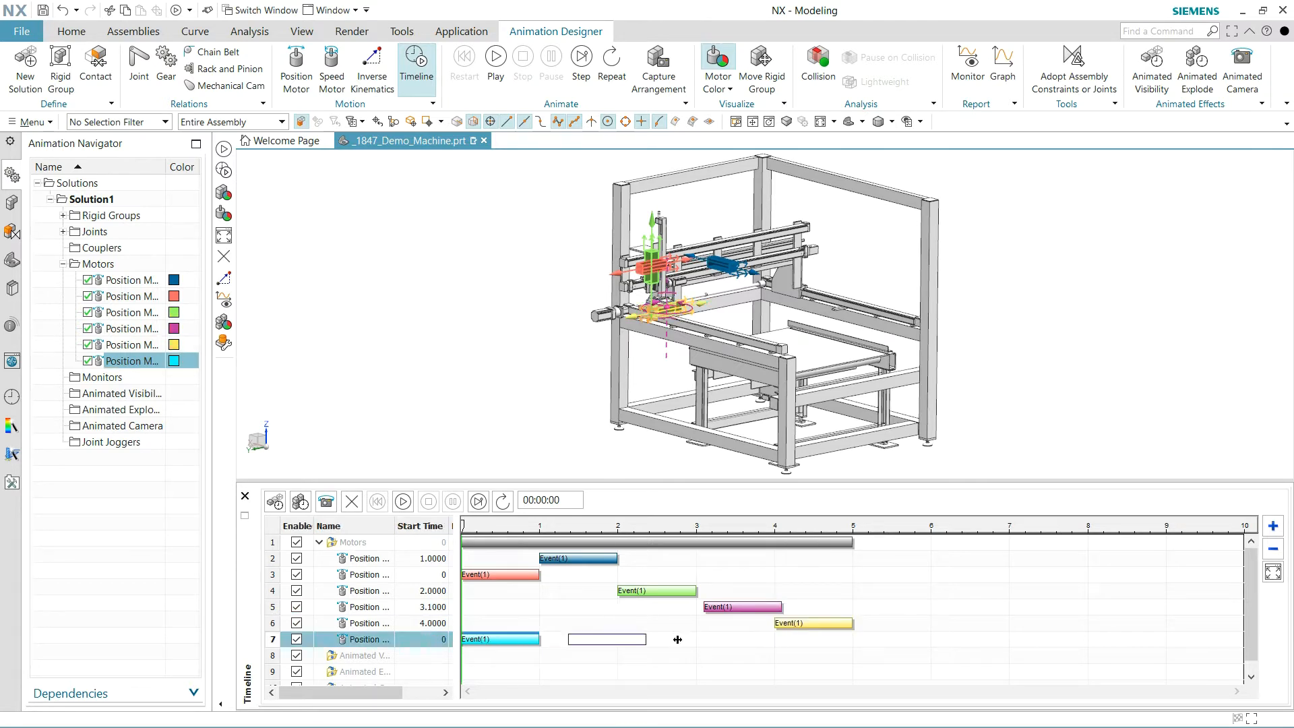
drag(816, 654, 815, 654)
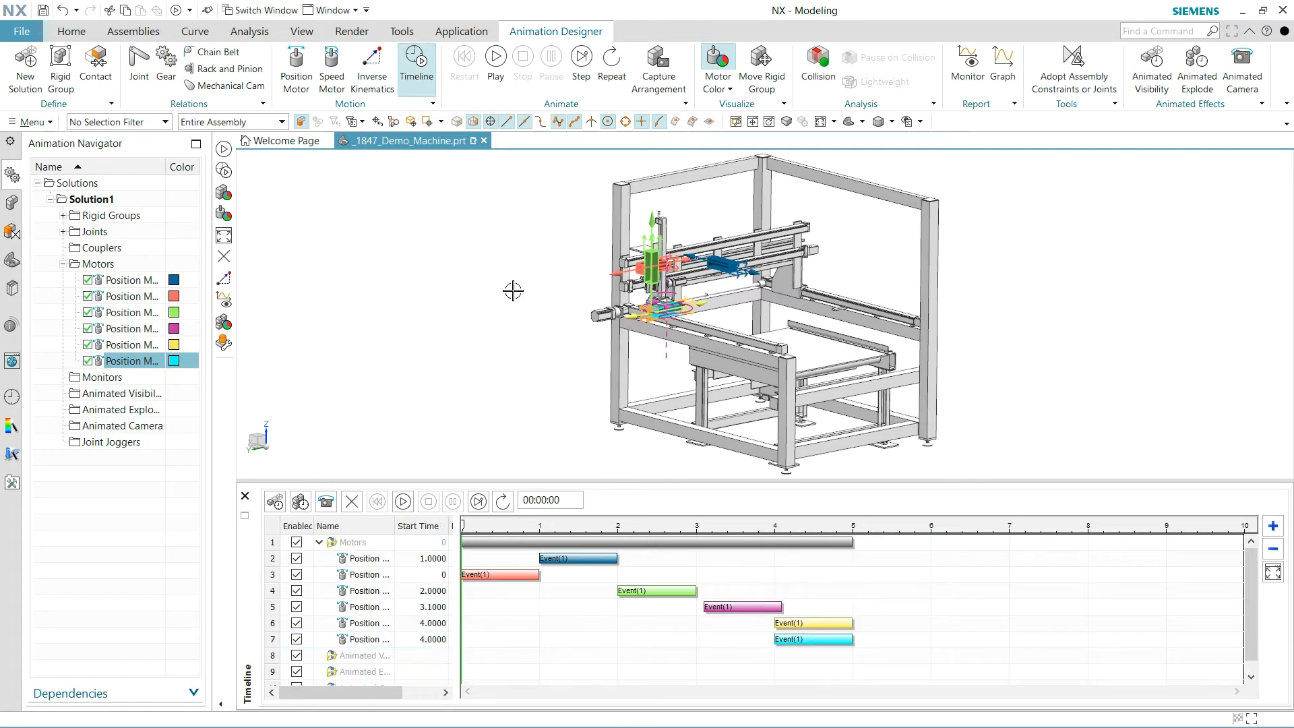
click(494, 75)
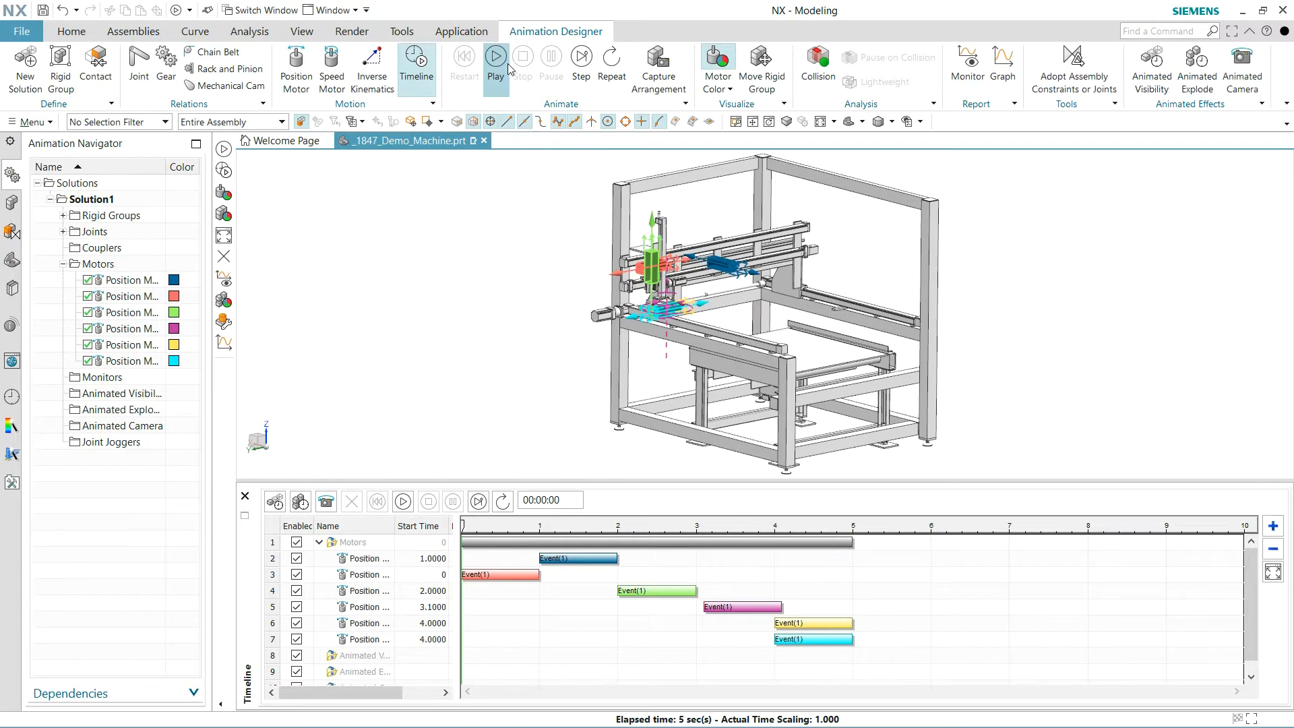
Tighten the motion by starting the first motor's event at 0, the third at 0.7, the fourth at 1, and the last two at 2 seconds.
drag(578, 558, 494, 564)
drag(663, 592, 562, 592)
drag(769, 608, 603, 615)
drag(805, 623, 649, 624)
drag(812, 641, 664, 639)
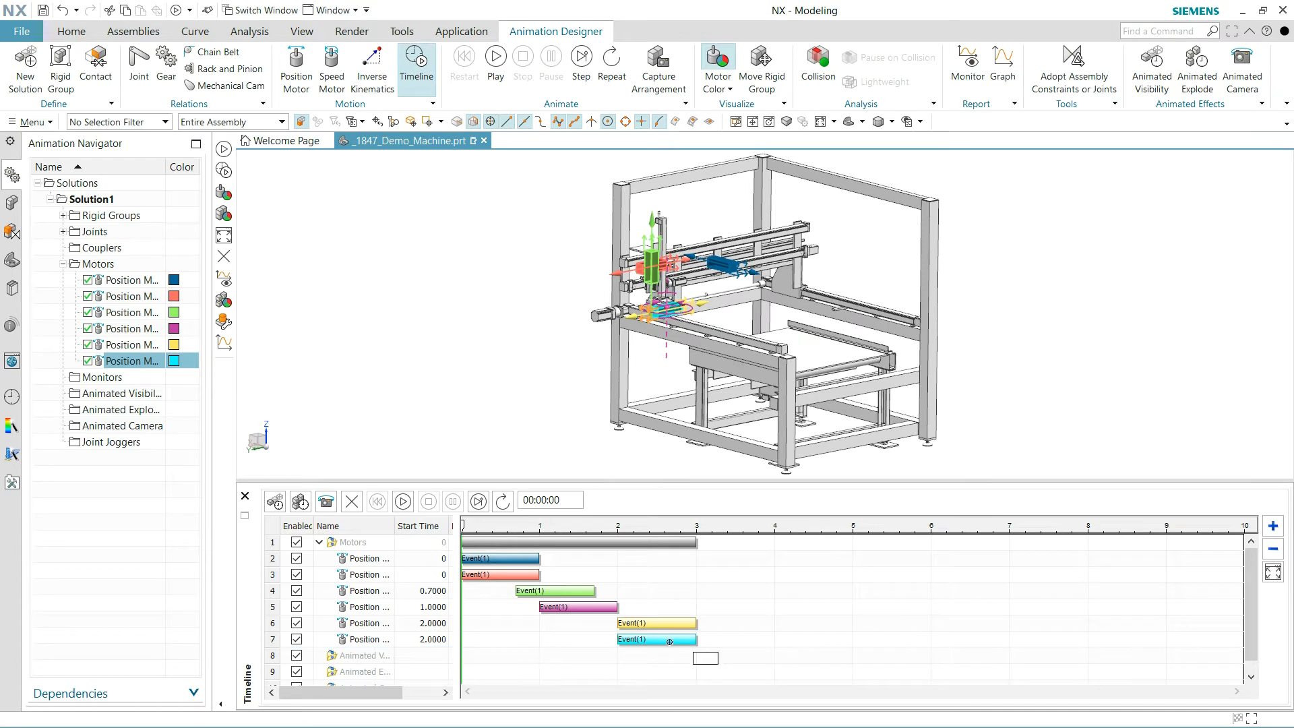
Mirror all six motor events on the timeline to create the return motion, and play the animation.
drag(459, 546, 460, 546)
right_click(669, 530)
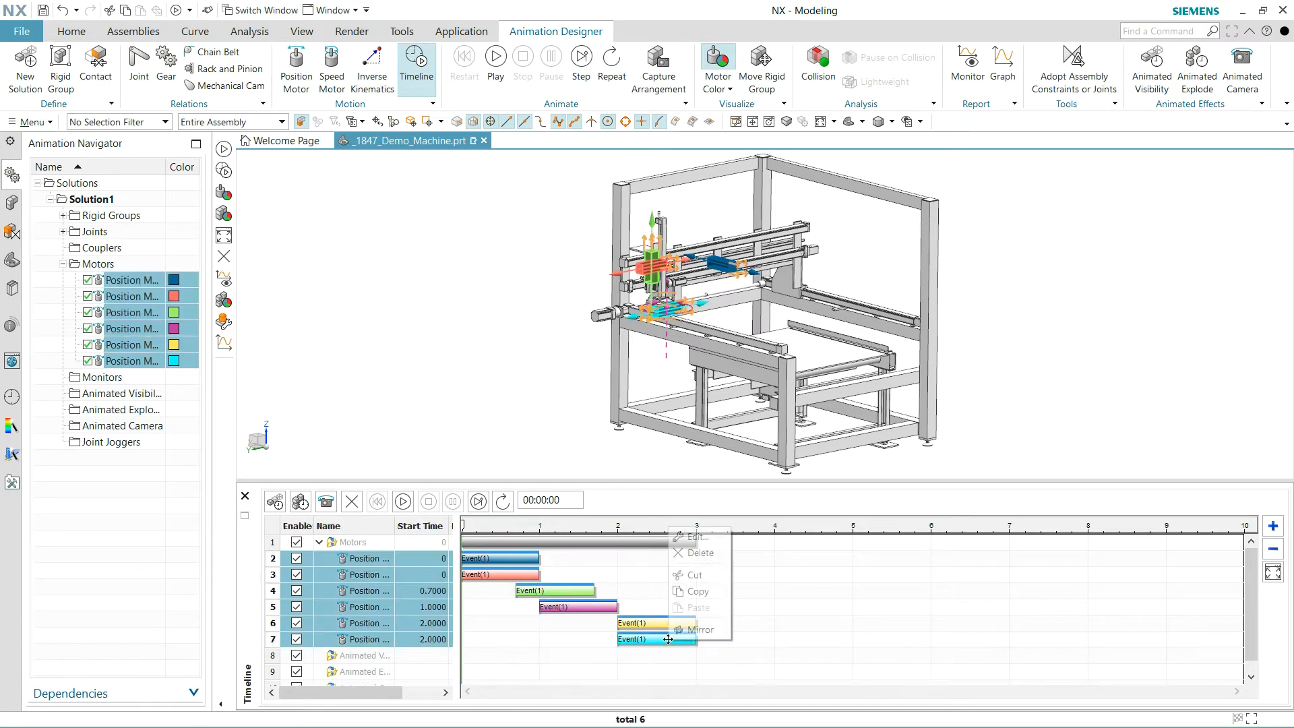
click(705, 629)
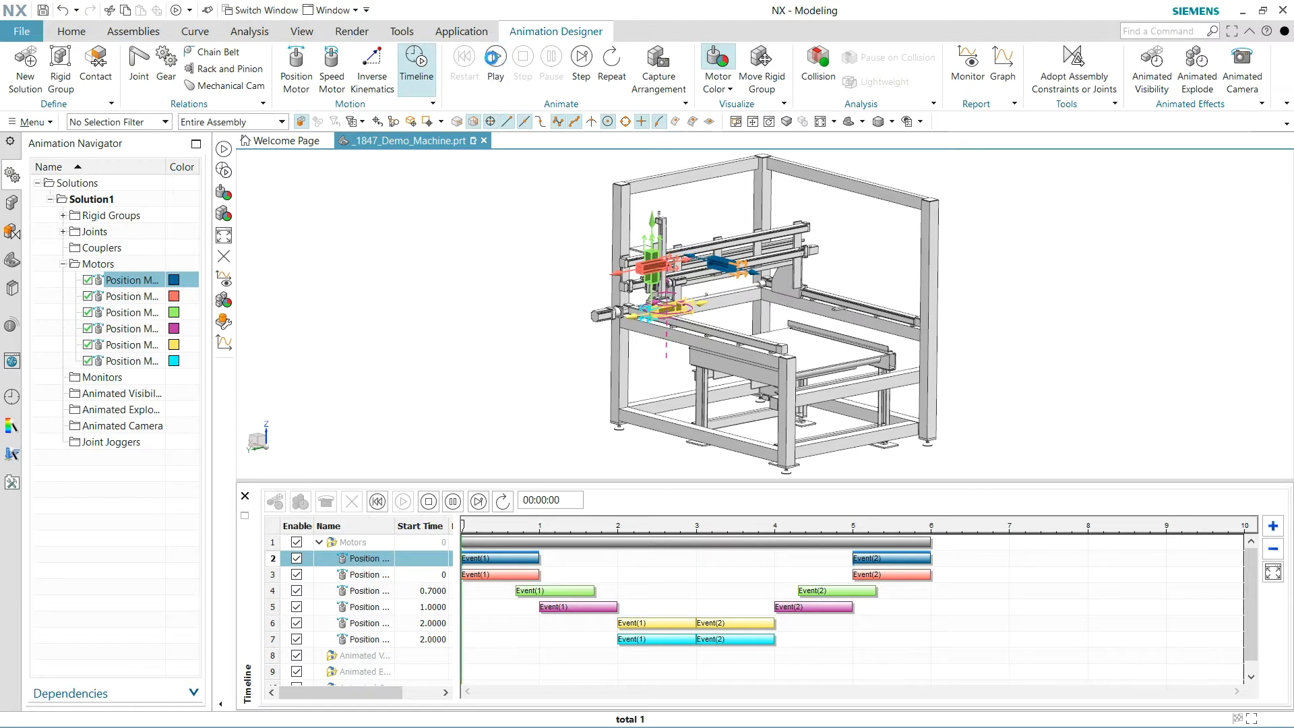
click(495, 62)
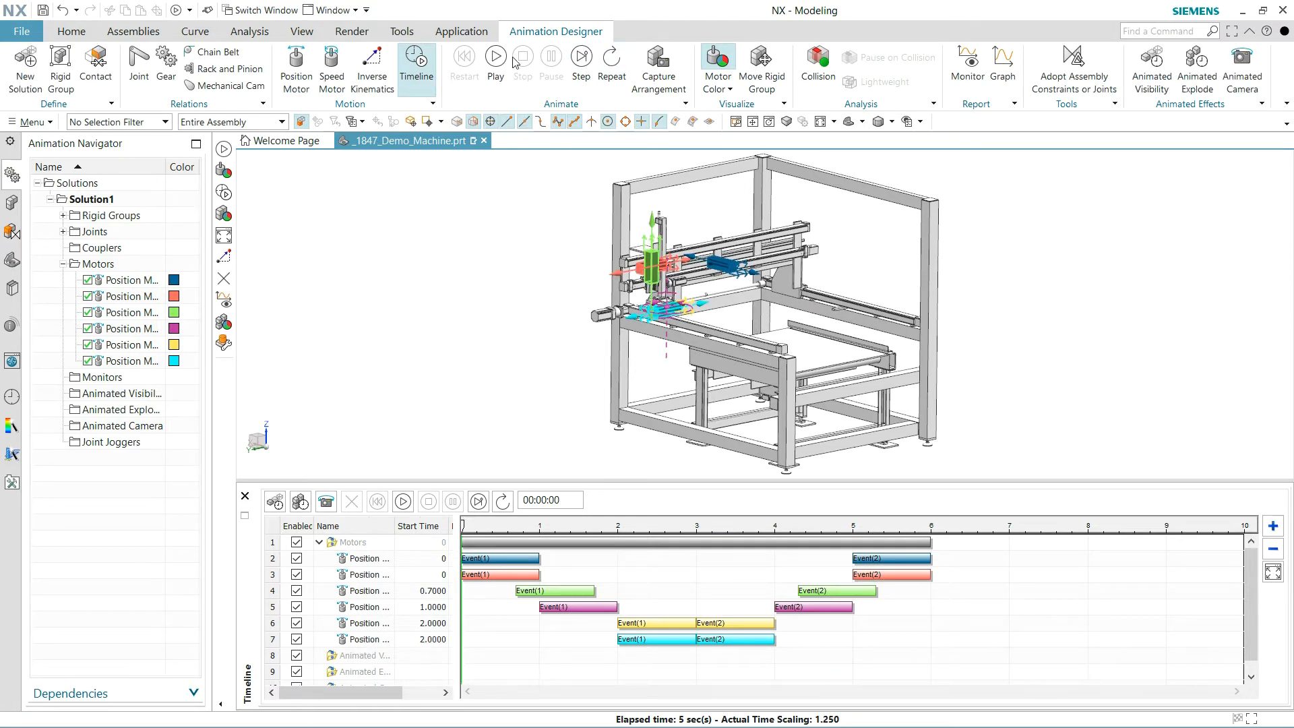
Turn off the motor color display and play the animation with collision checking enabled.
click(721, 59)
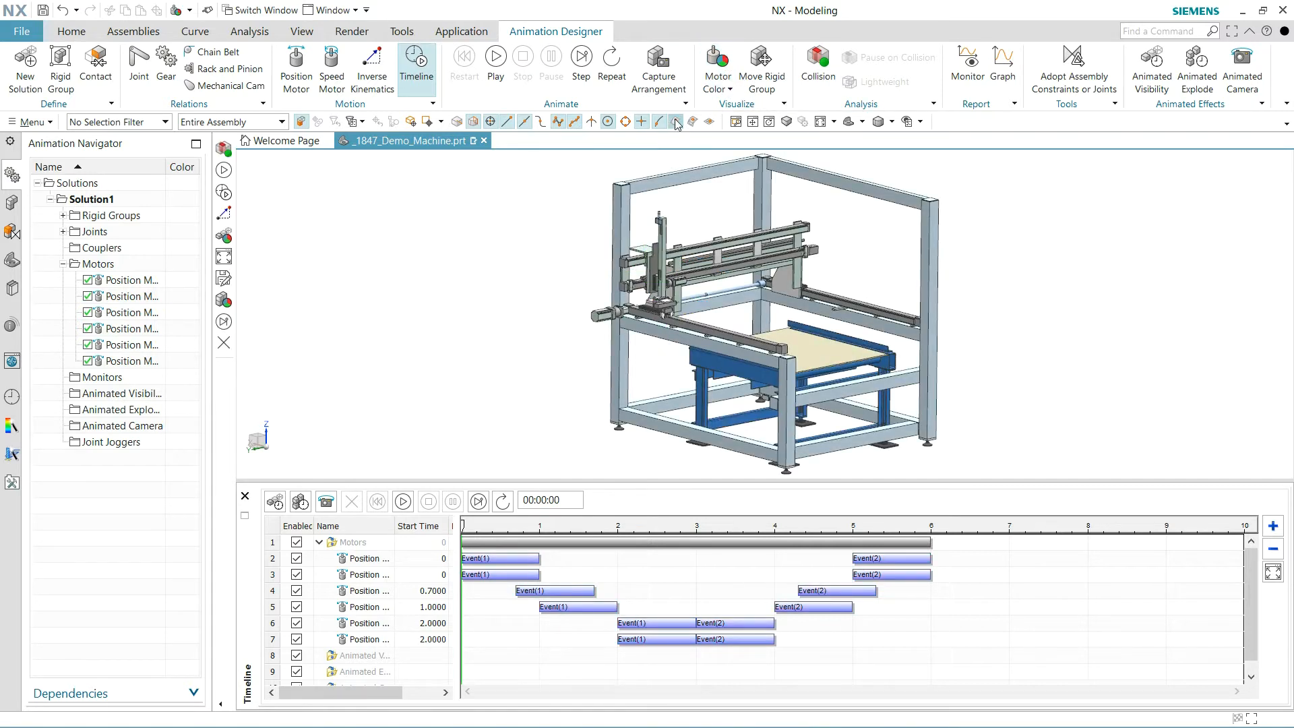
click(819, 64)
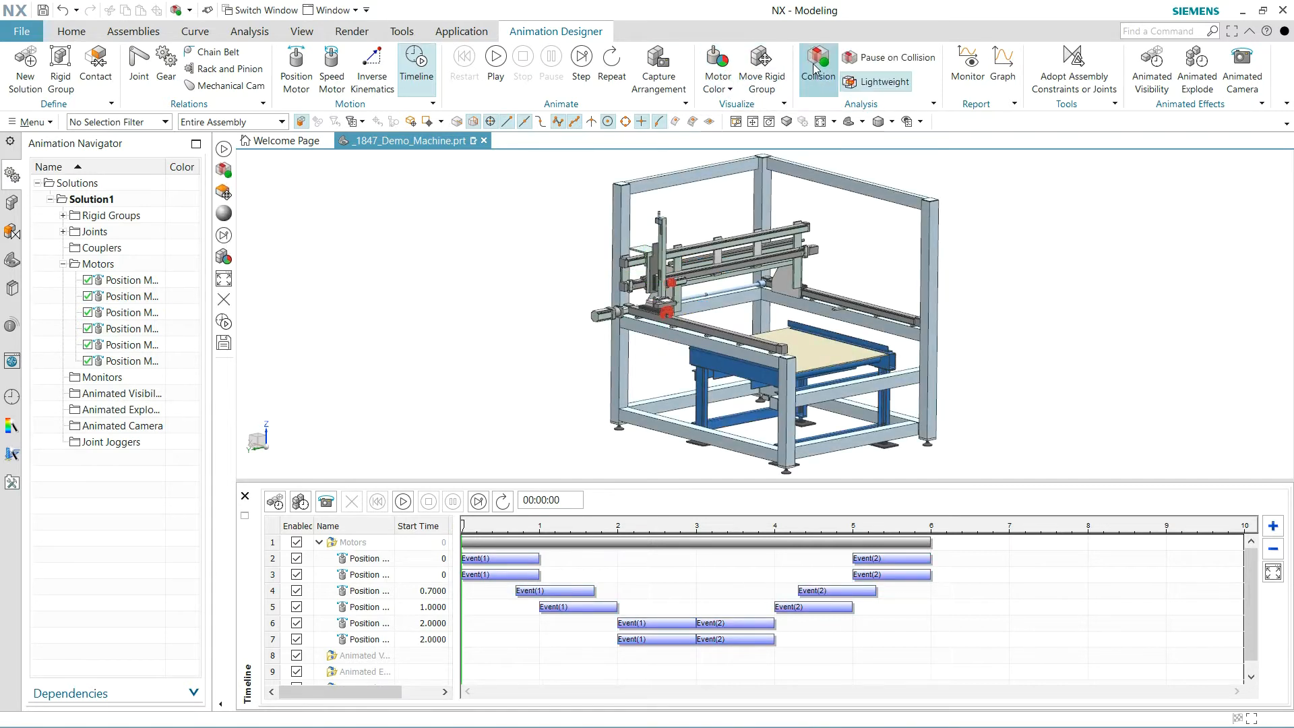
click(496, 61)
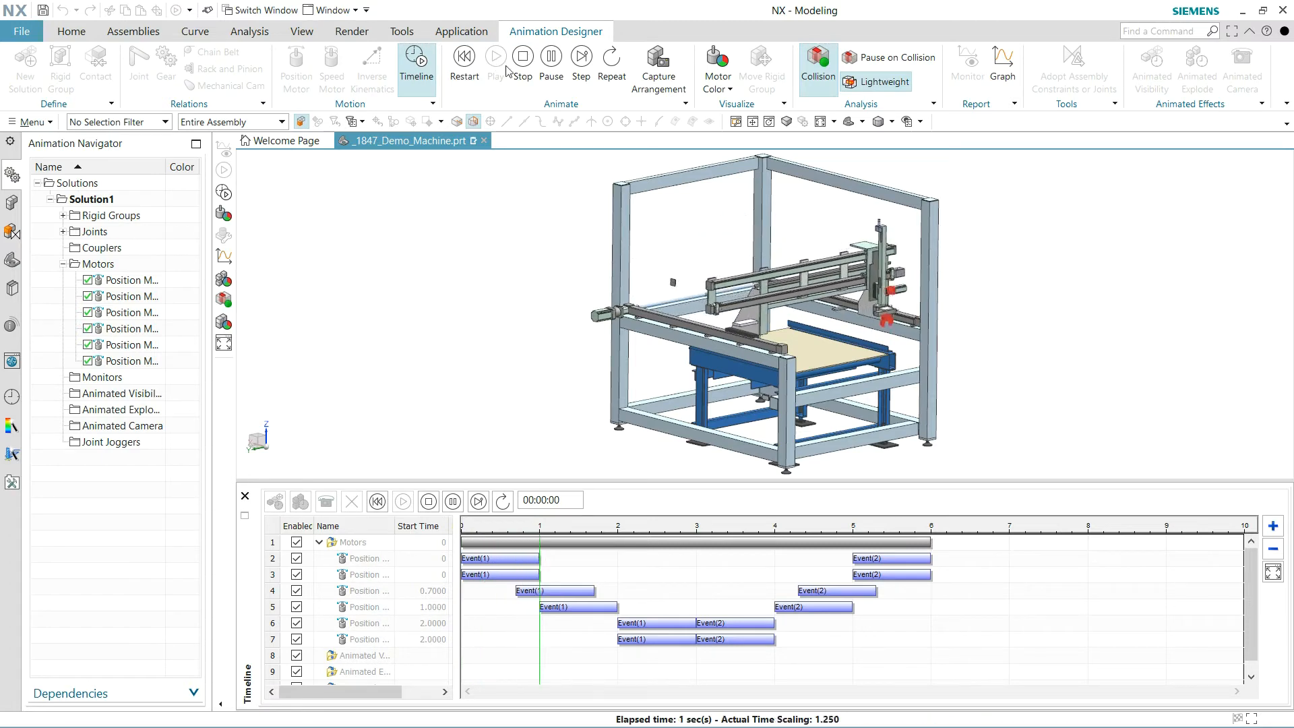
Create a distance monitor between the large face of the gantry's moving side plate and the side face of the bar protruding below the rail.
scroll(886, 328, up, 10)
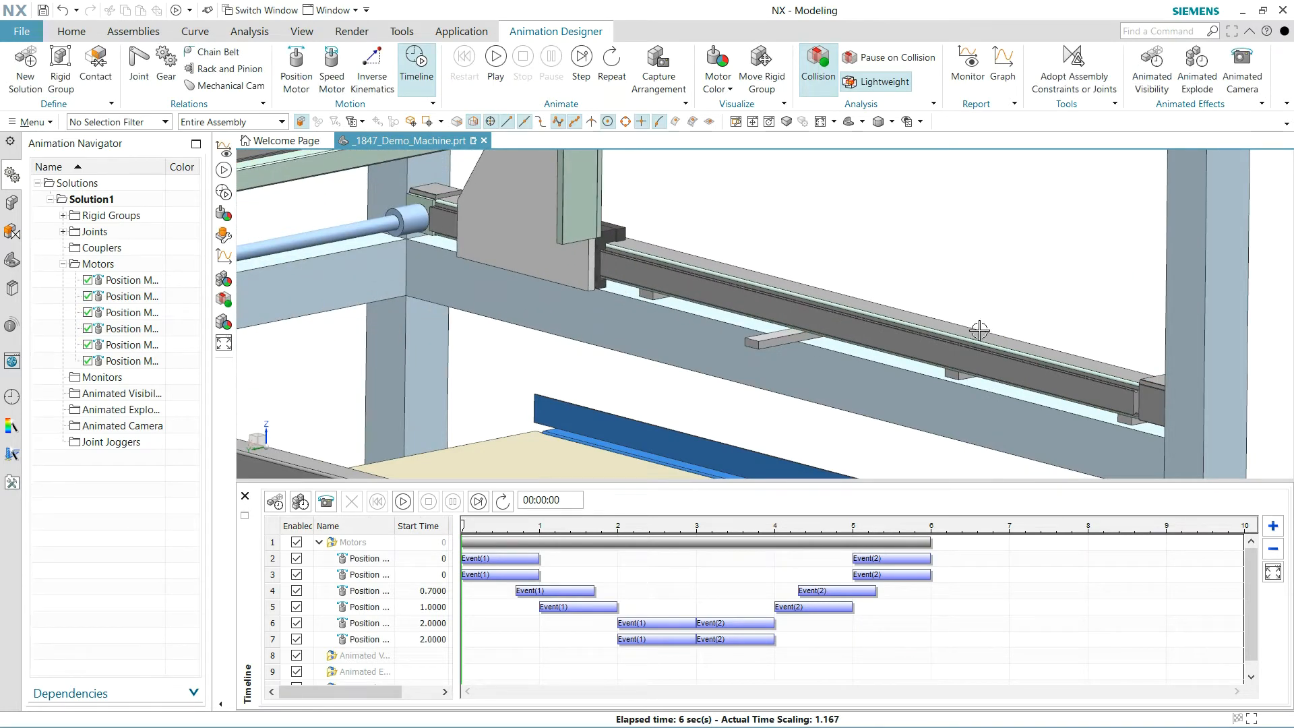
scroll(863, 238, up, 3)
click(968, 67)
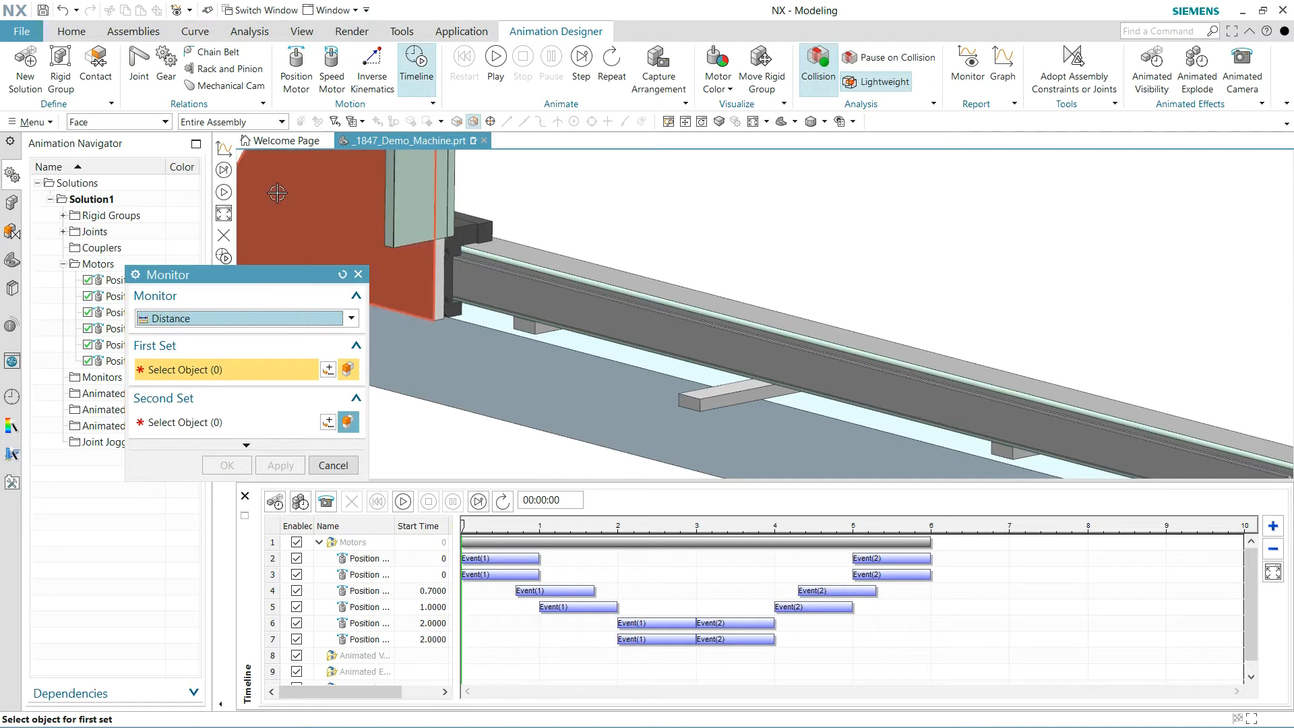
click(321, 222)
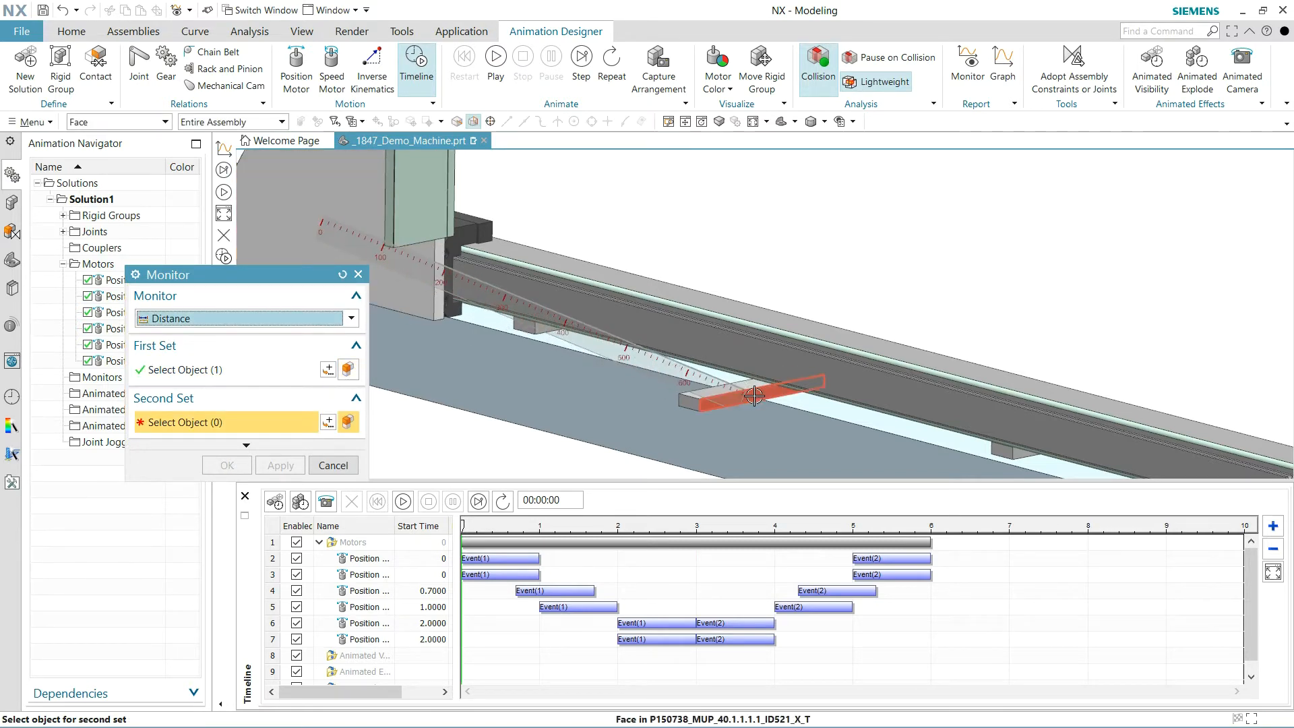
click(740, 394)
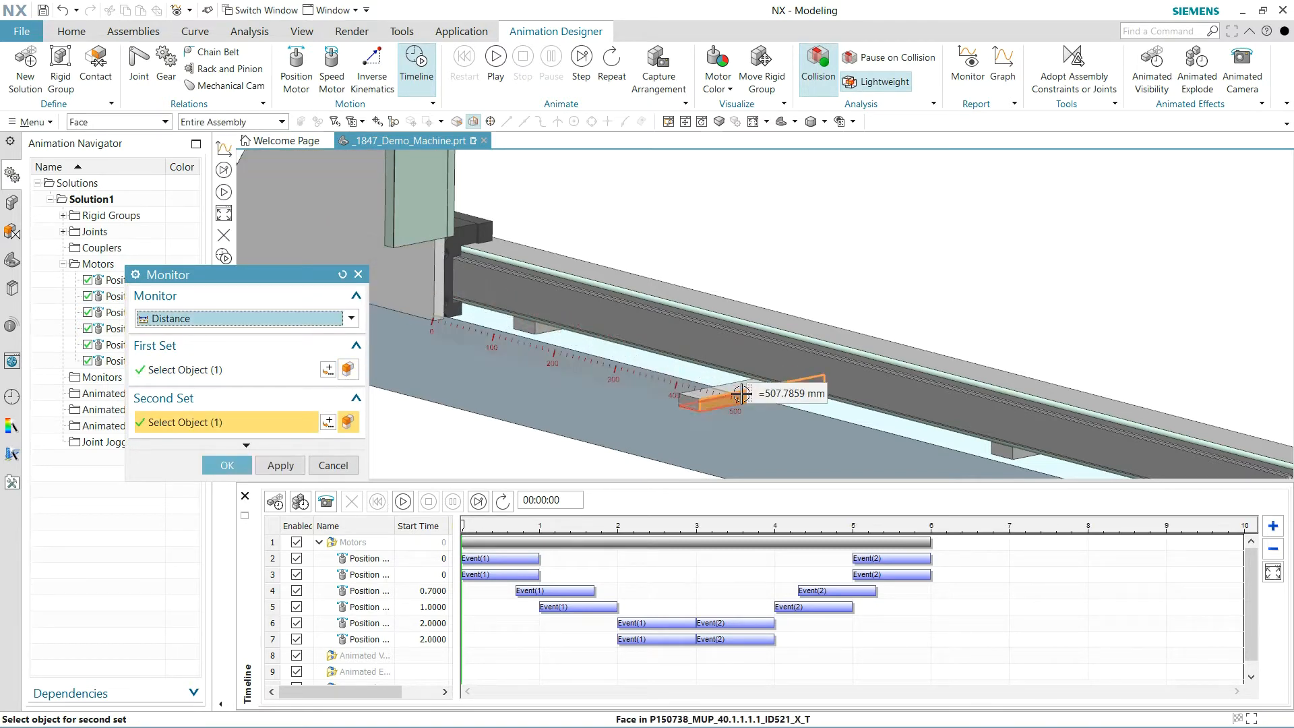
click(224, 465)
Graph the monitored distance during an animation run, examine the collision at 0.50 seconds on the timeline, and turn off collision checking.
click(1002, 68)
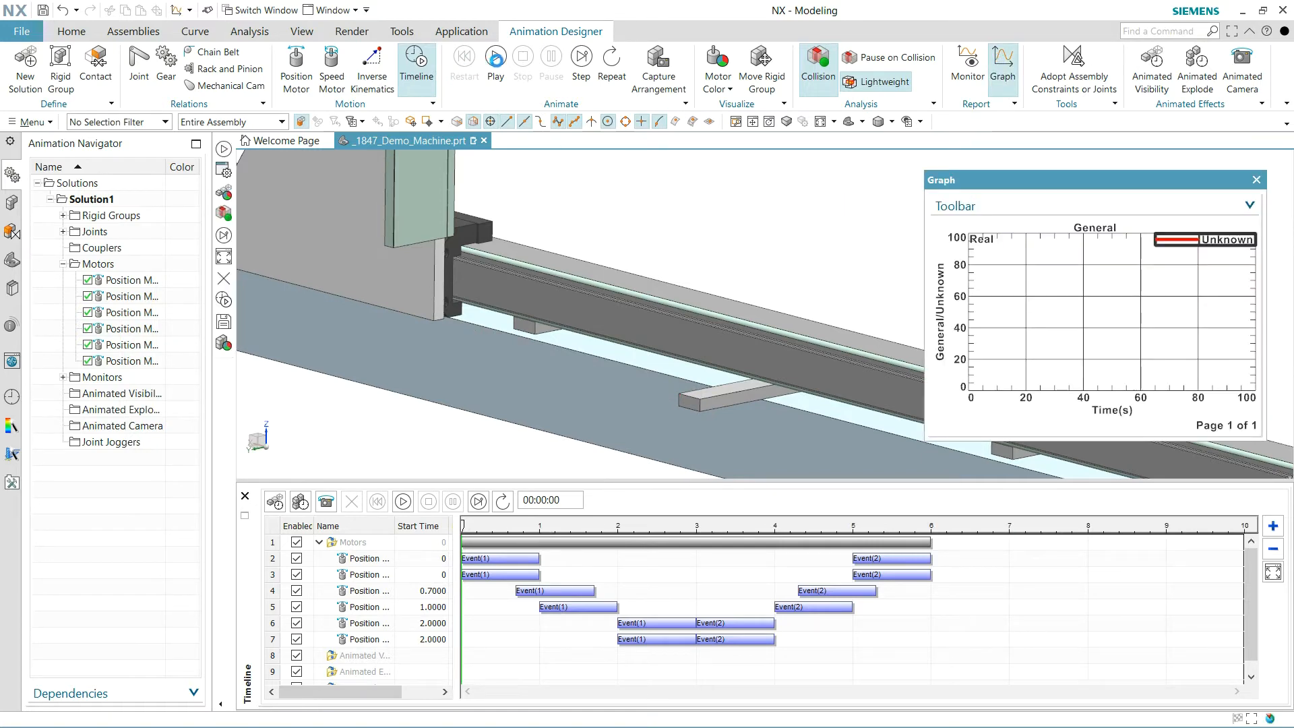
click(496, 62)
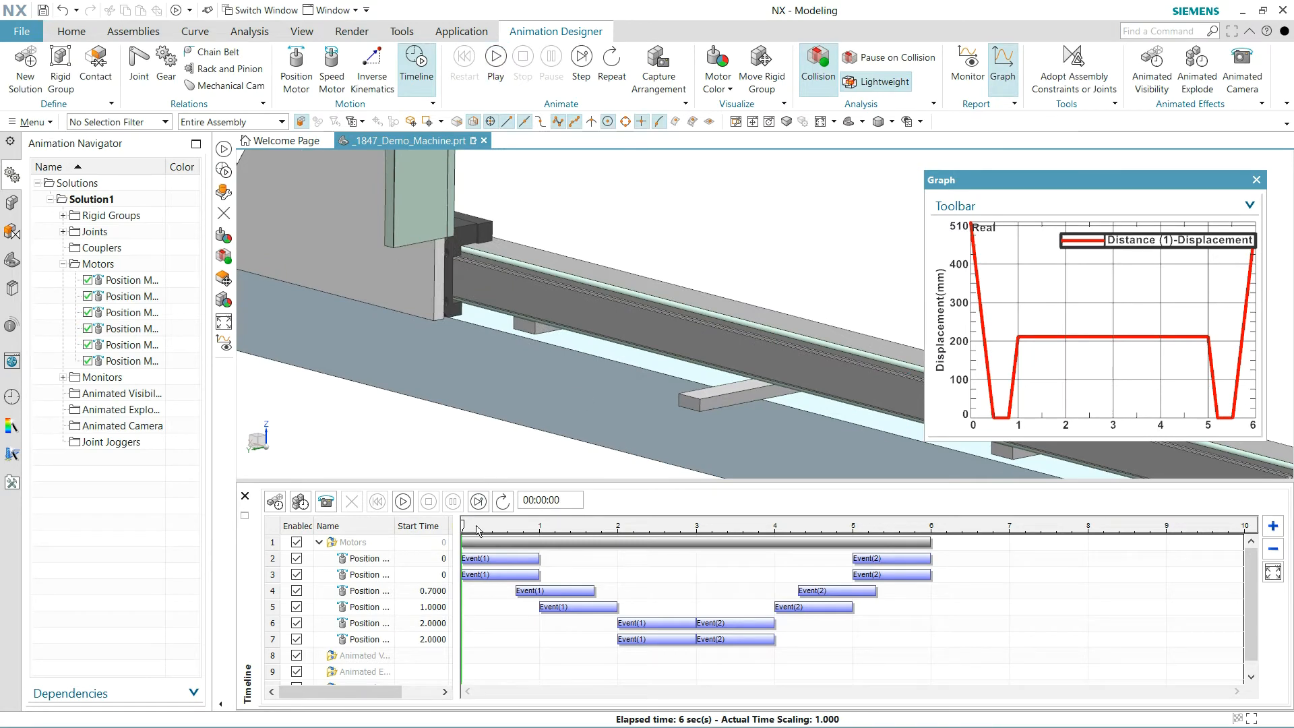
mouse_move(470, 524)
mouse_down()
mouse_move(512, 525)
mouse_move(501, 532)
mouse_up()
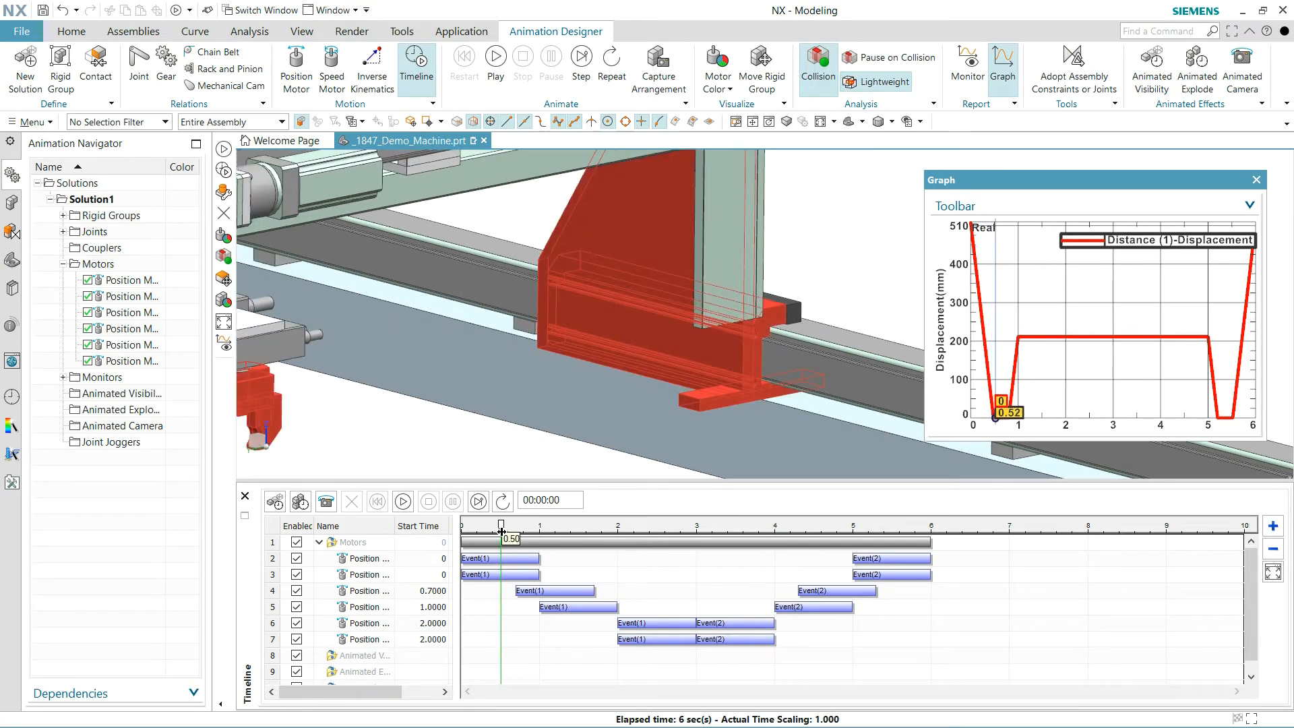
click(1255, 180)
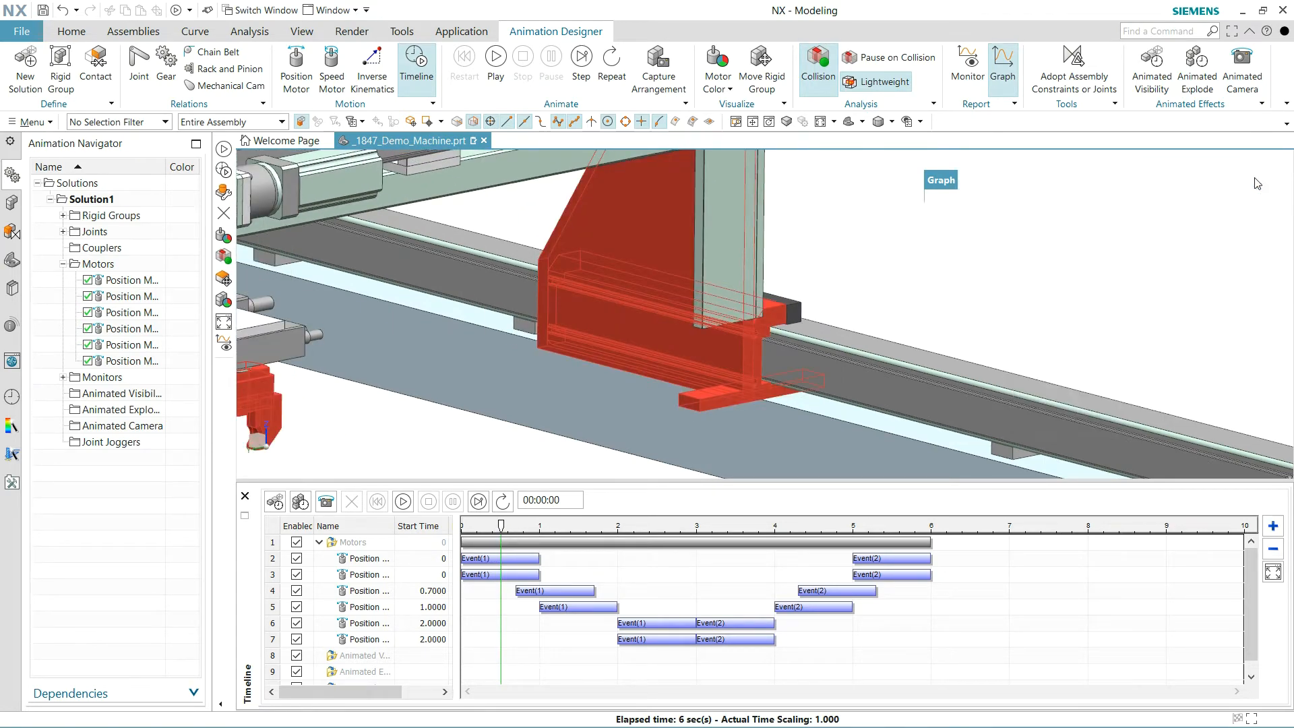
click(819, 66)
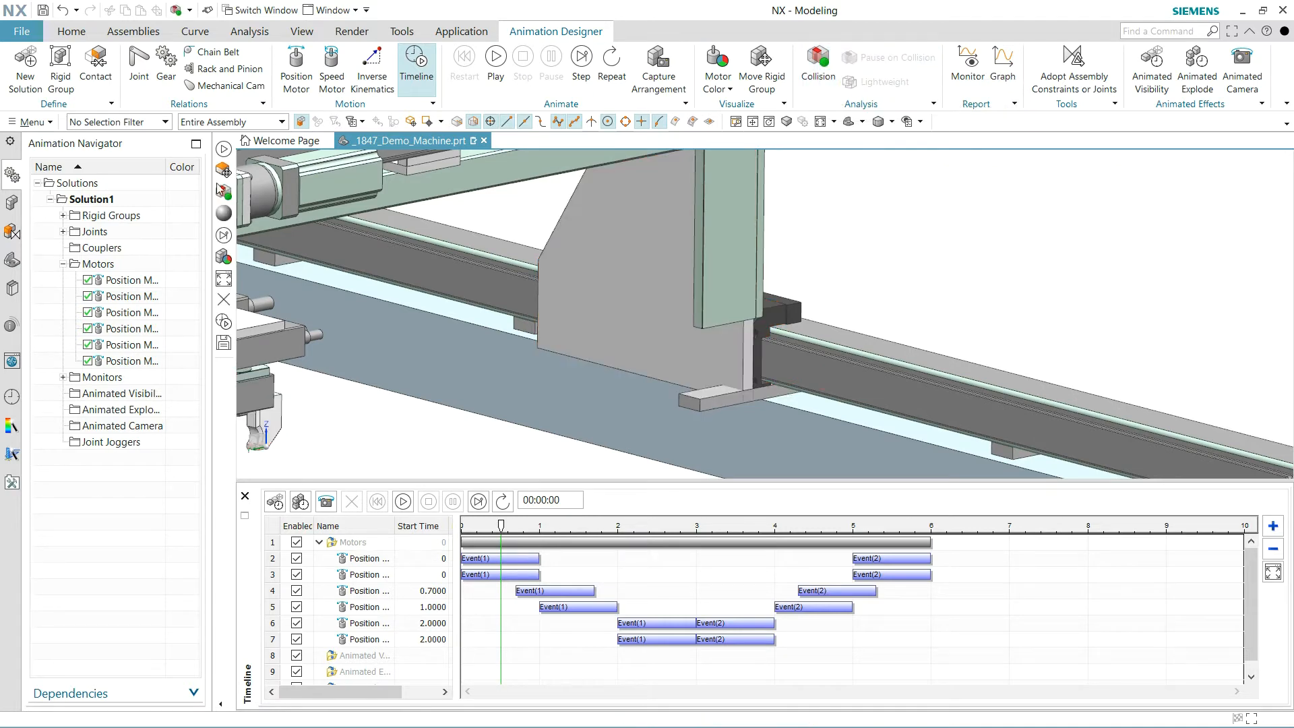
Make the protruding bar P150738_MUP_40.1.1.1.1 the work part and shorten it by moving its end face 130 mm inward.
click(14, 210)
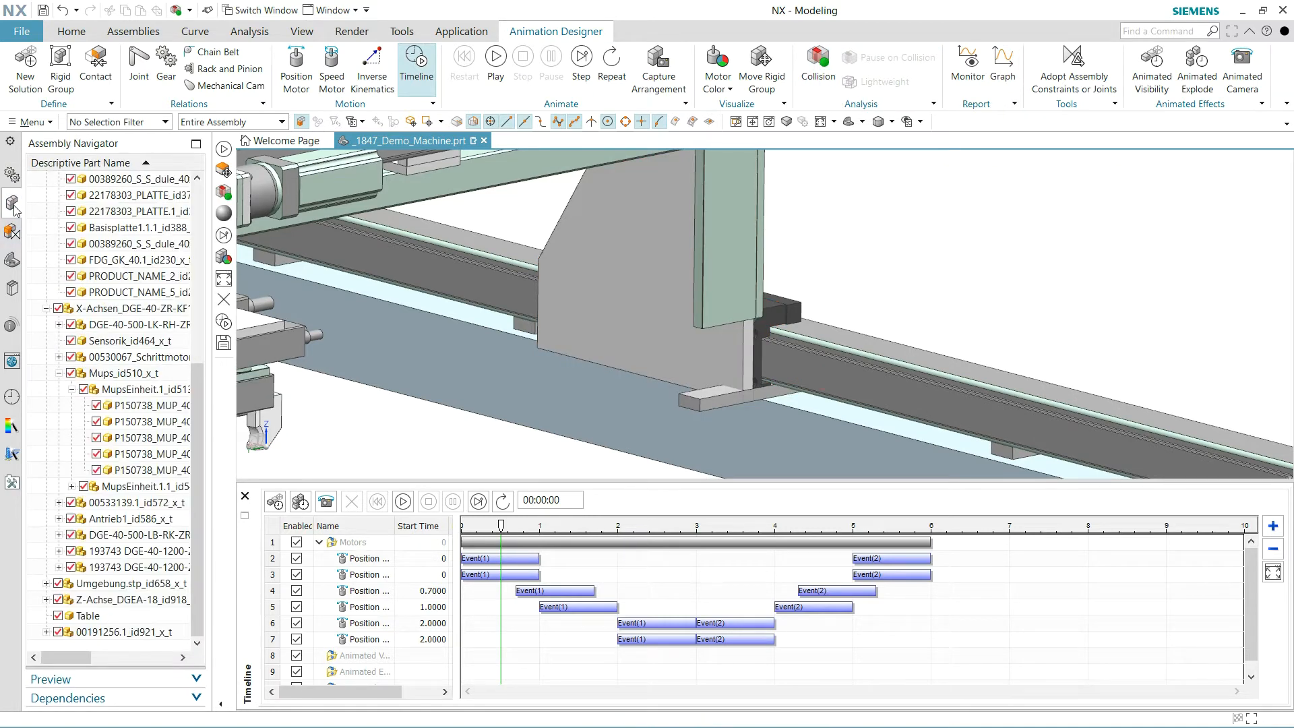
click(132, 425)
click(71, 32)
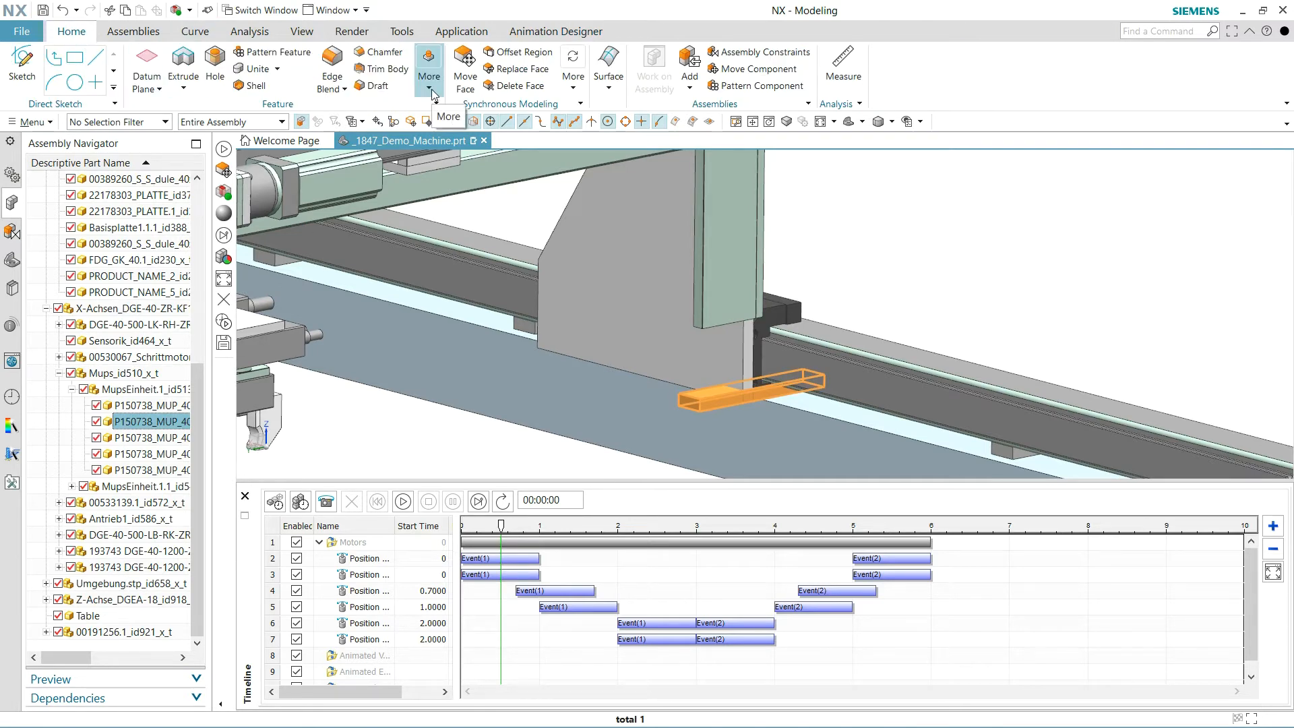
click(466, 64)
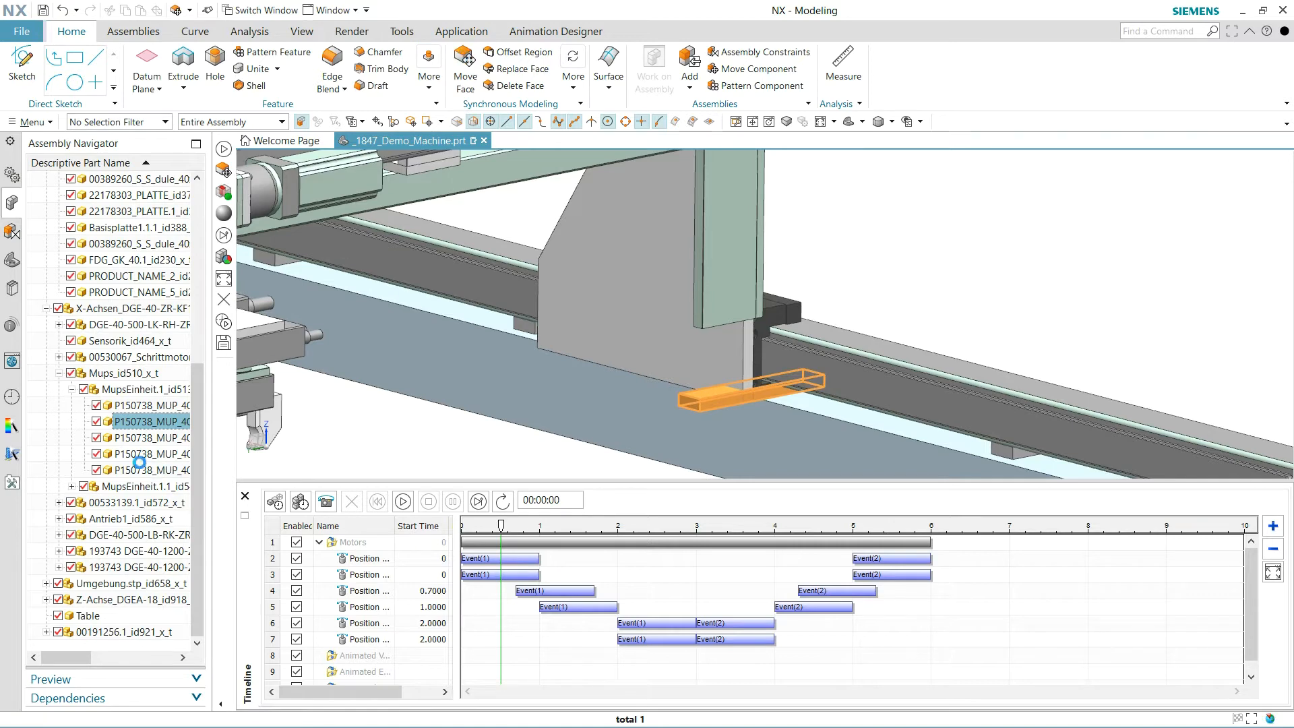
double_click(113, 423)
click(686, 401)
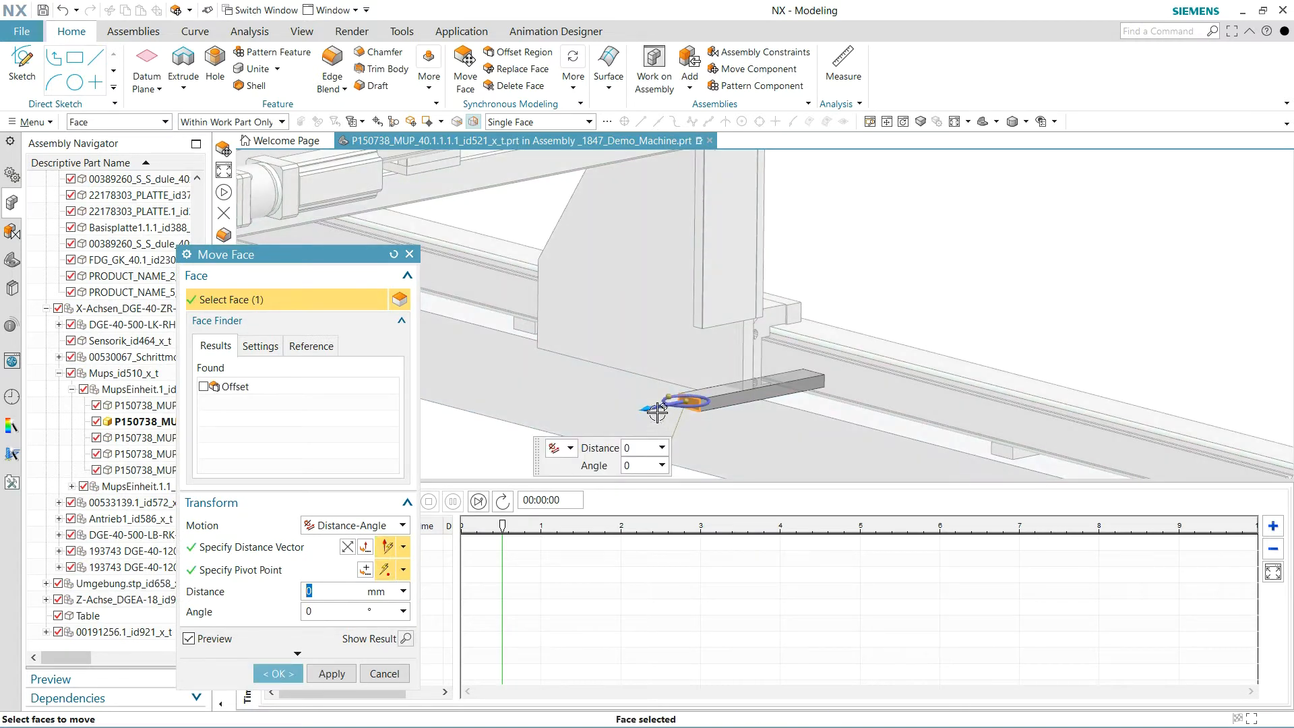
drag(647, 405, 736, 396)
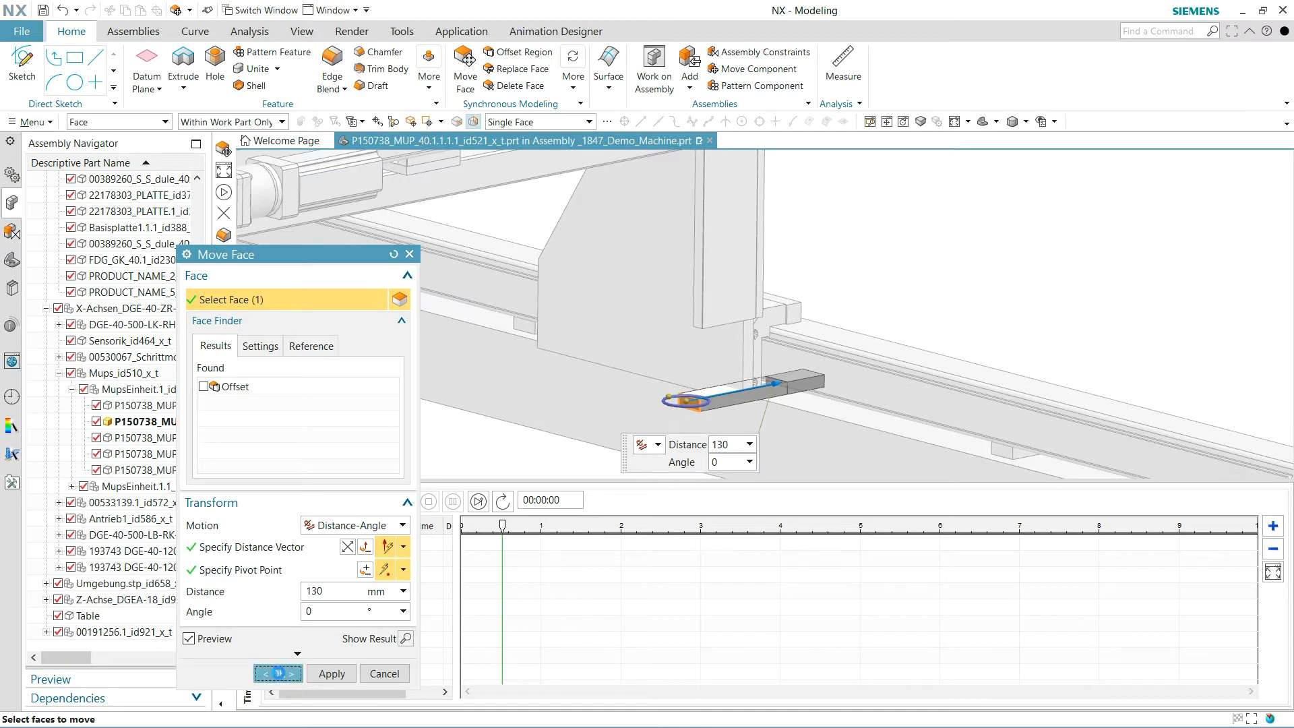
click(278, 673)
Make the top-level assembly _1847_Demo_Machine the work part again and return to the animation tools with the whole machine in view.
scroll(201, 214, up, 7)
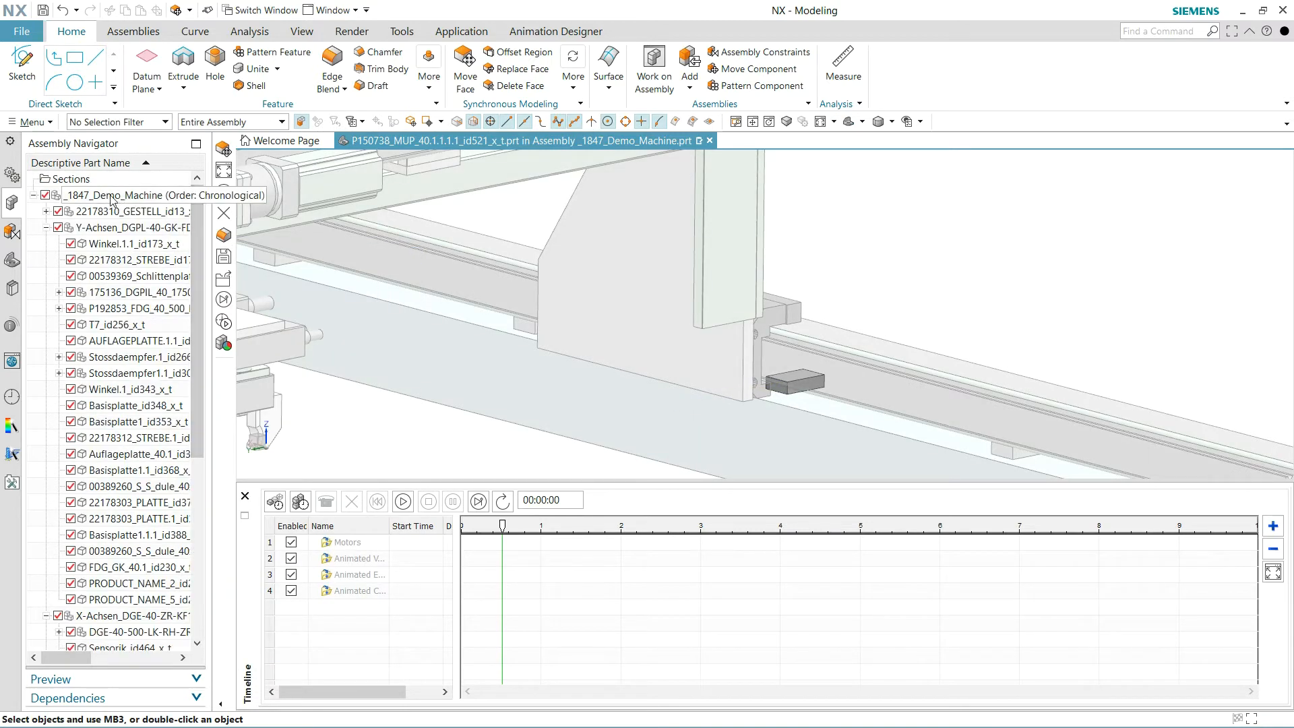
right_click(113, 200)
click(172, 226)
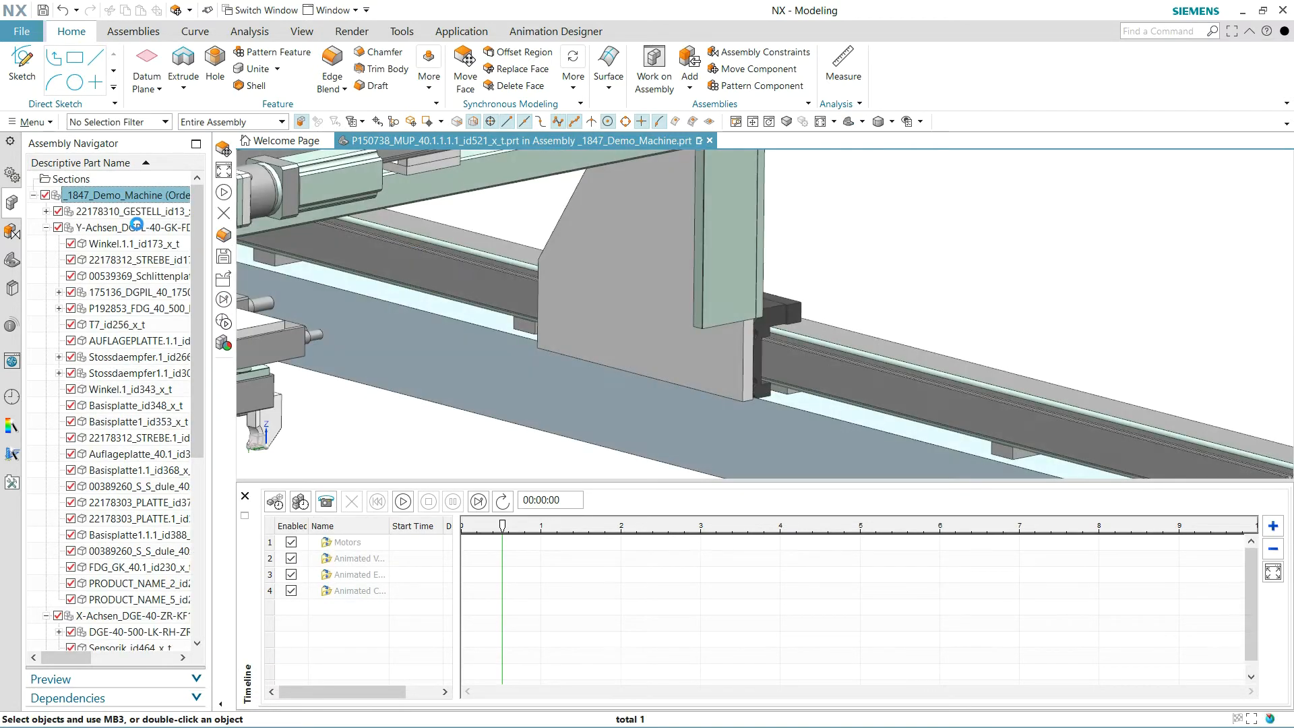
click(769, 122)
click(556, 31)
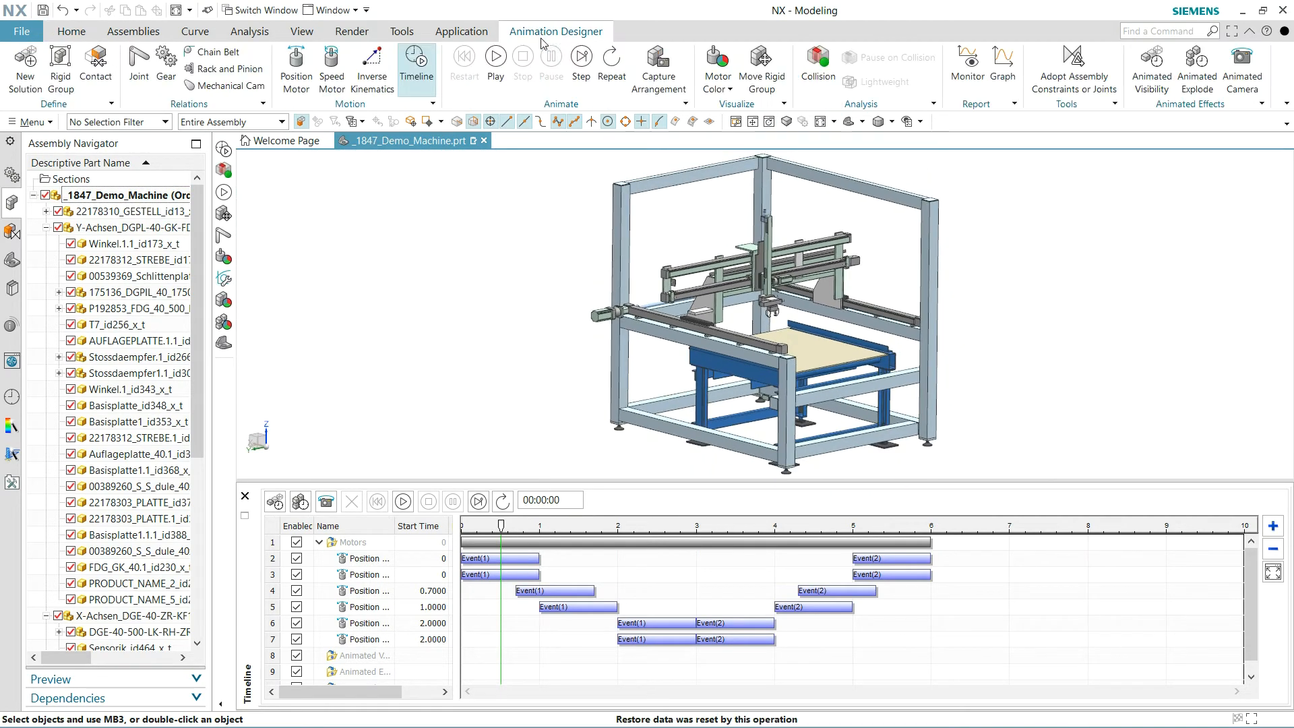
Replay the animation with collision checking enabled and examine the monitored distance graph at about 0.7 seconds.
click(813, 62)
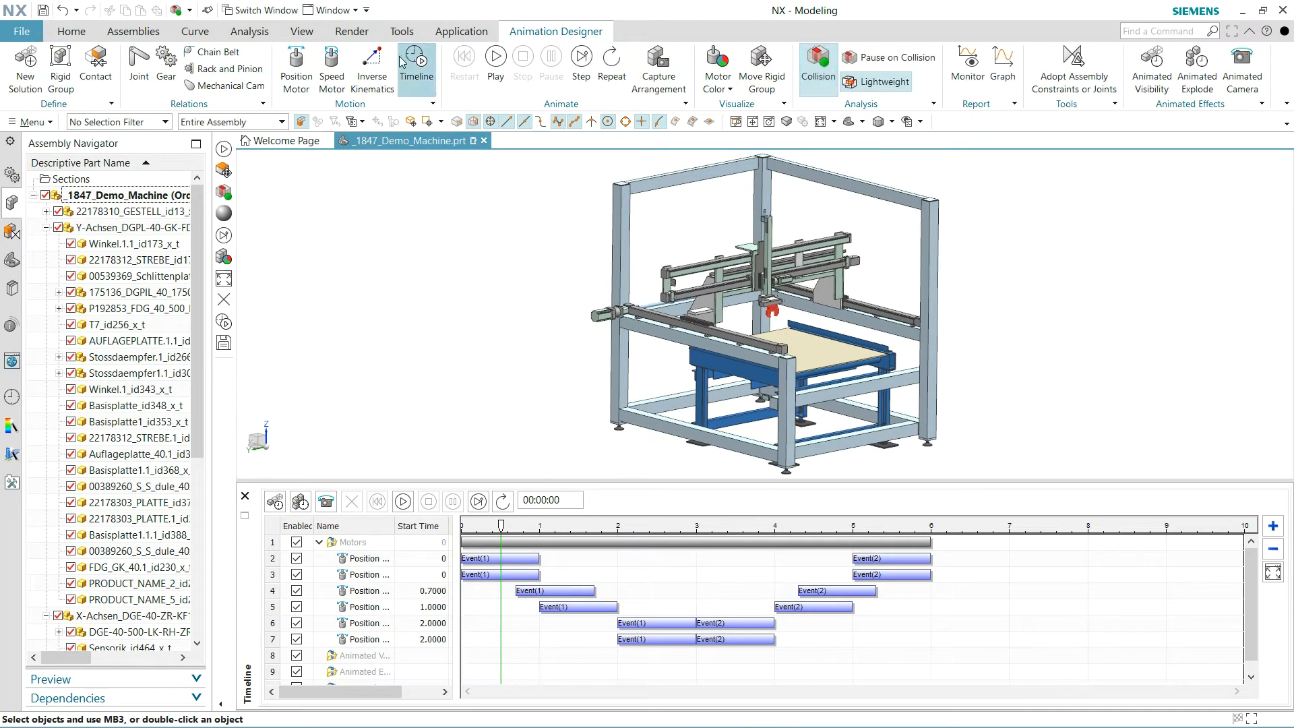
click(496, 58)
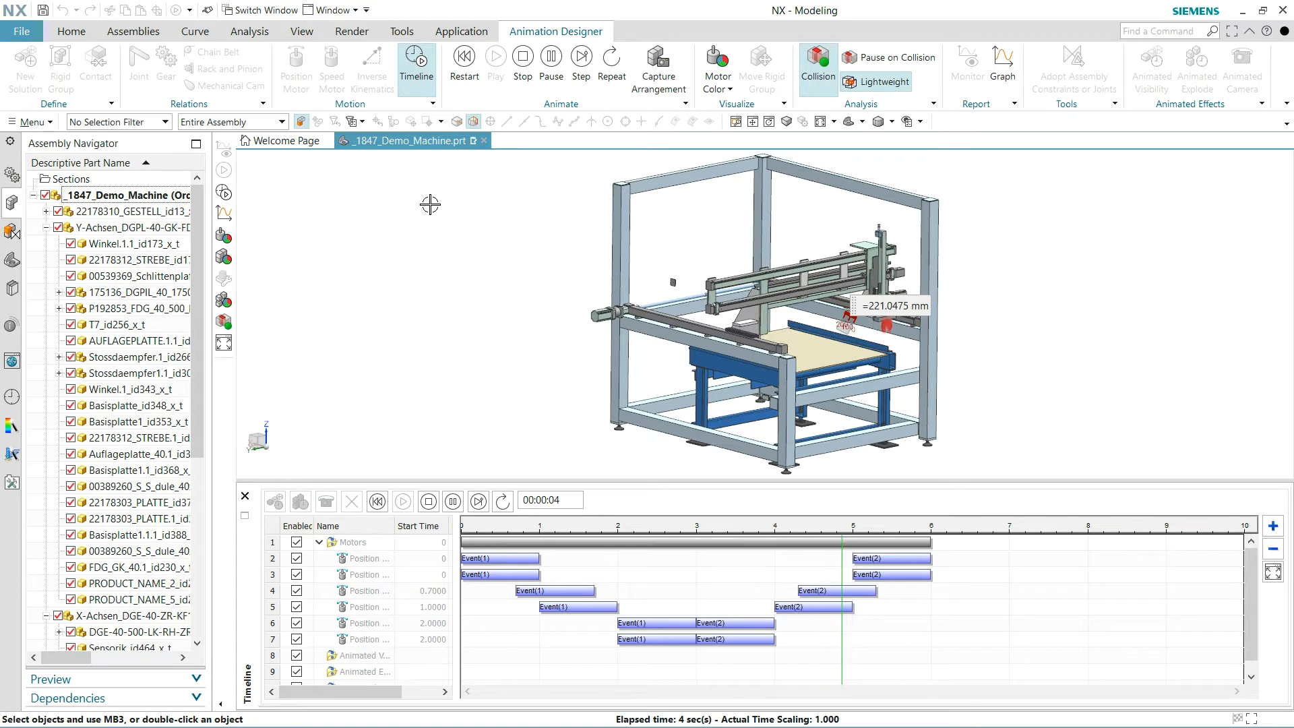
click(1003, 68)
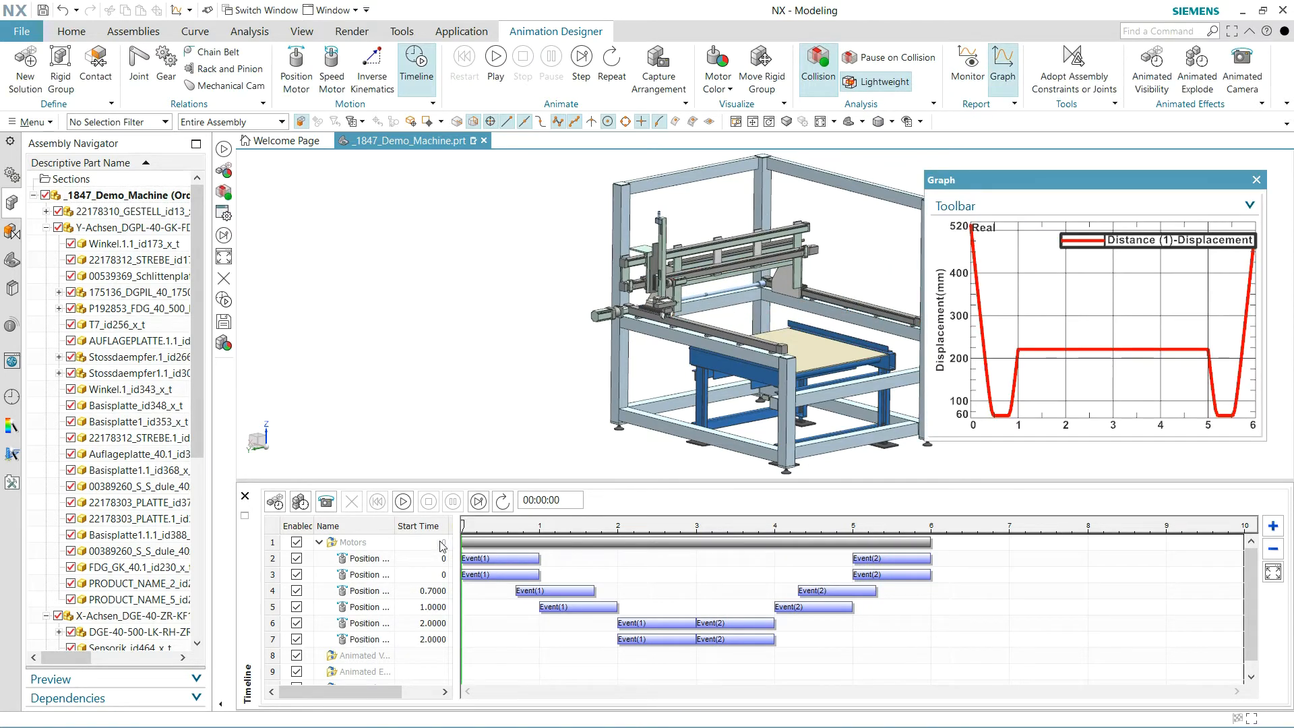
scroll(983, 411, up, 4)
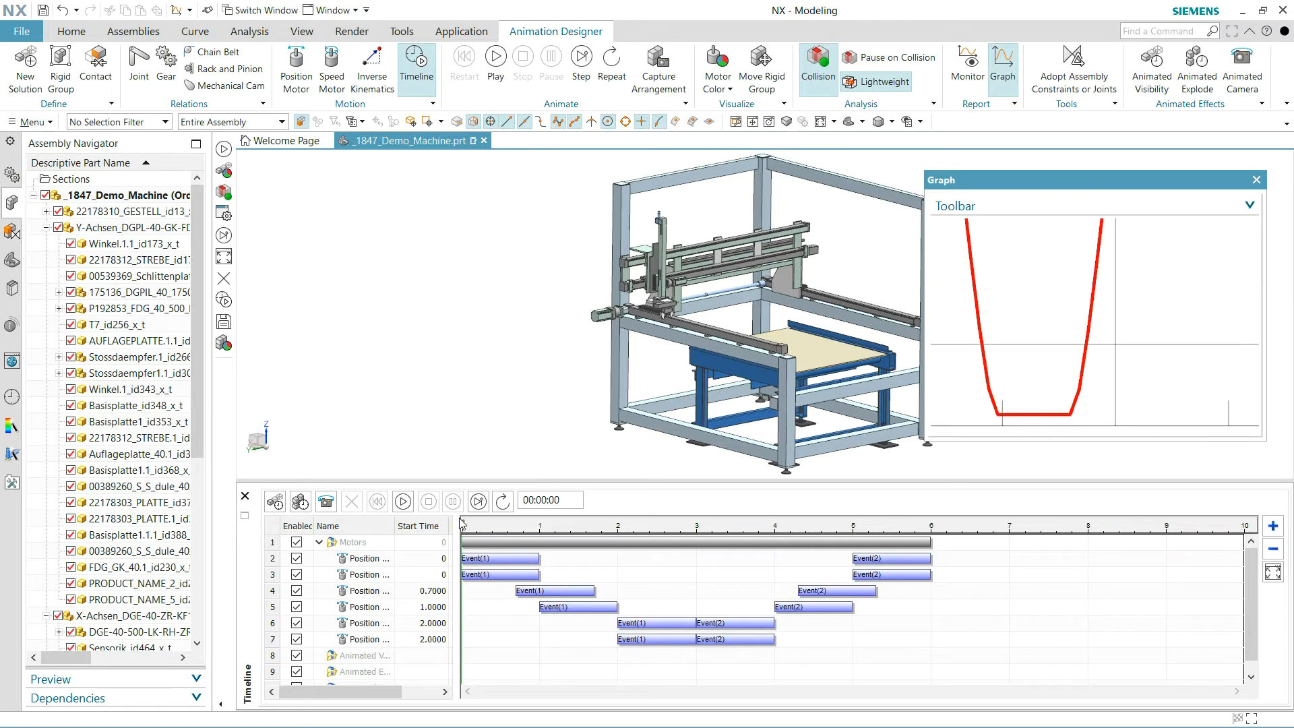
drag(463, 532, 511, 547)
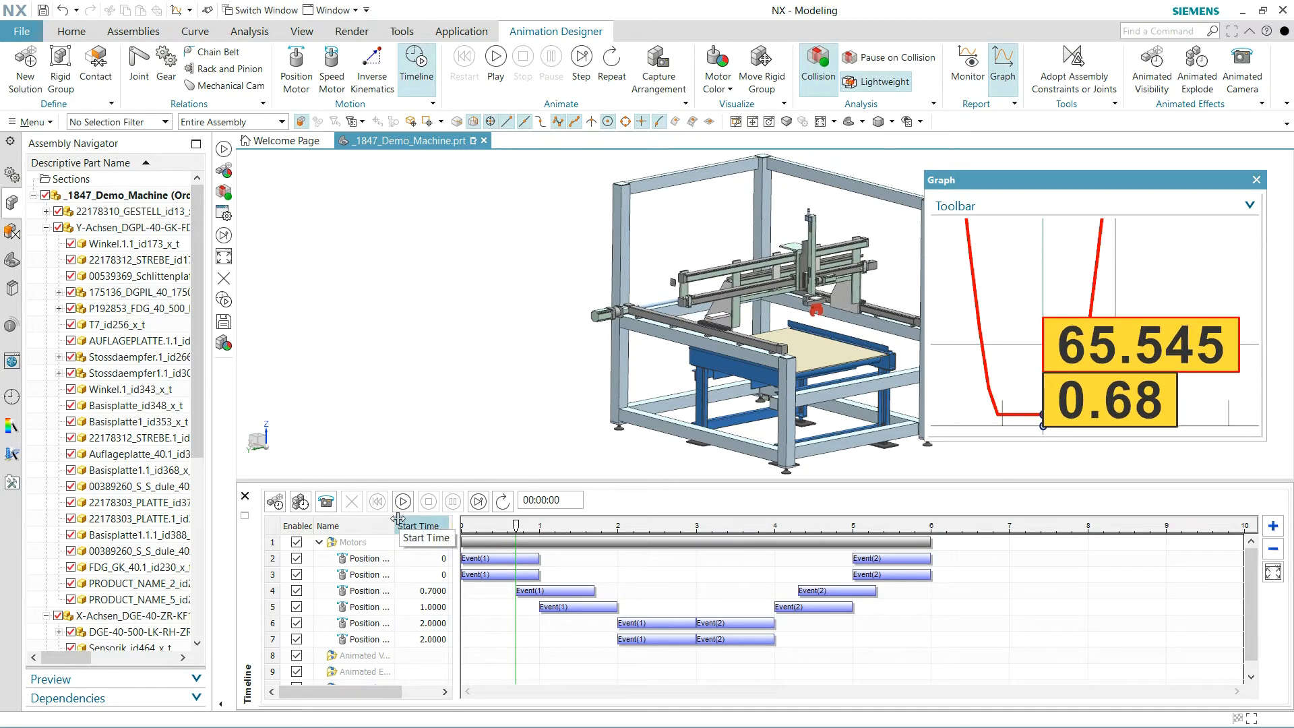
click(1256, 179)
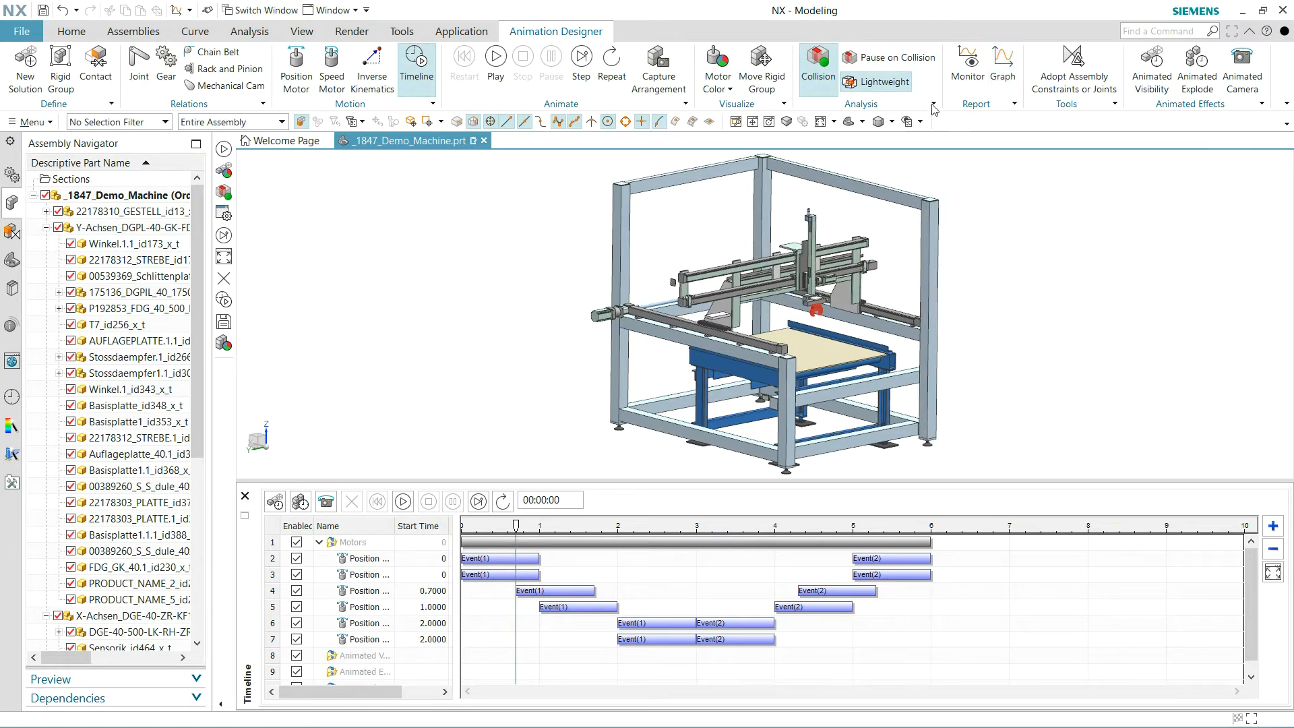
Turn off collision checking and display the machine in visibility colors.
click(822, 66)
click(727, 85)
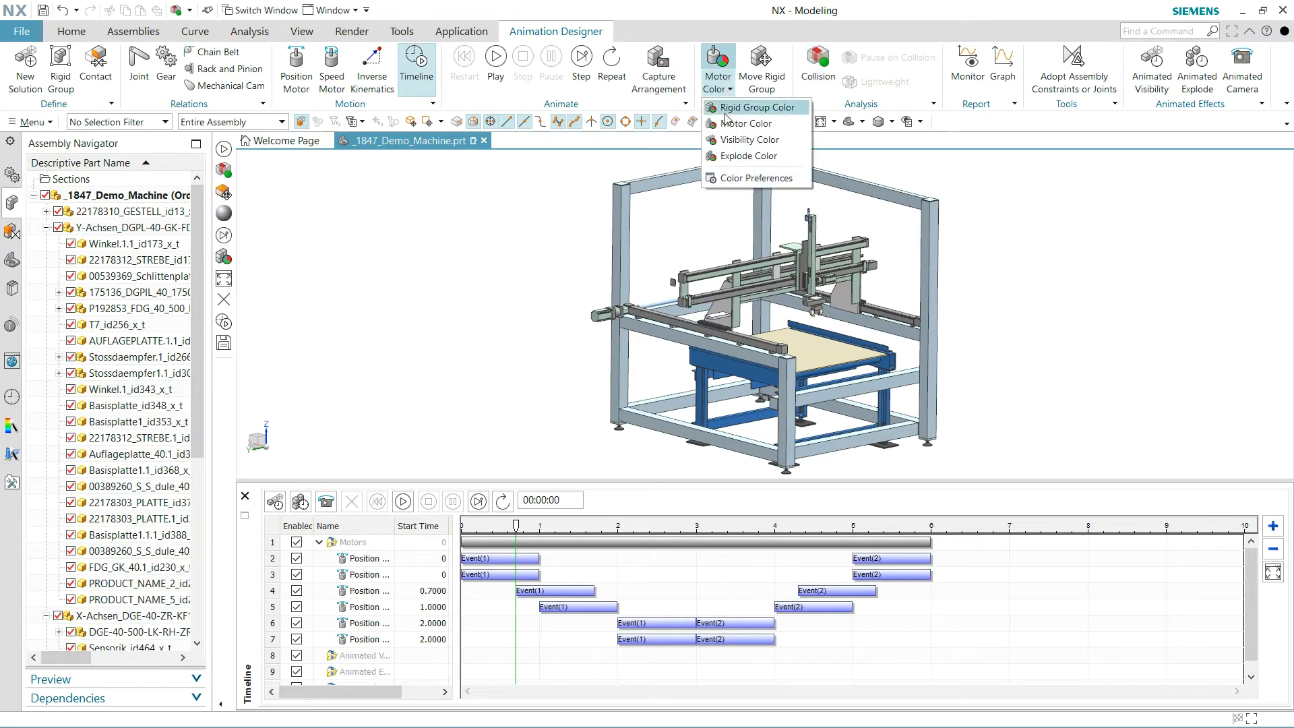
click(749, 139)
mouse_move(424, 363)
middle_down()
mouse_move(427, 338)
mouse_move(434, 361)
mouse_move(428, 350)
mouse_move(405, 366)
middle_up()
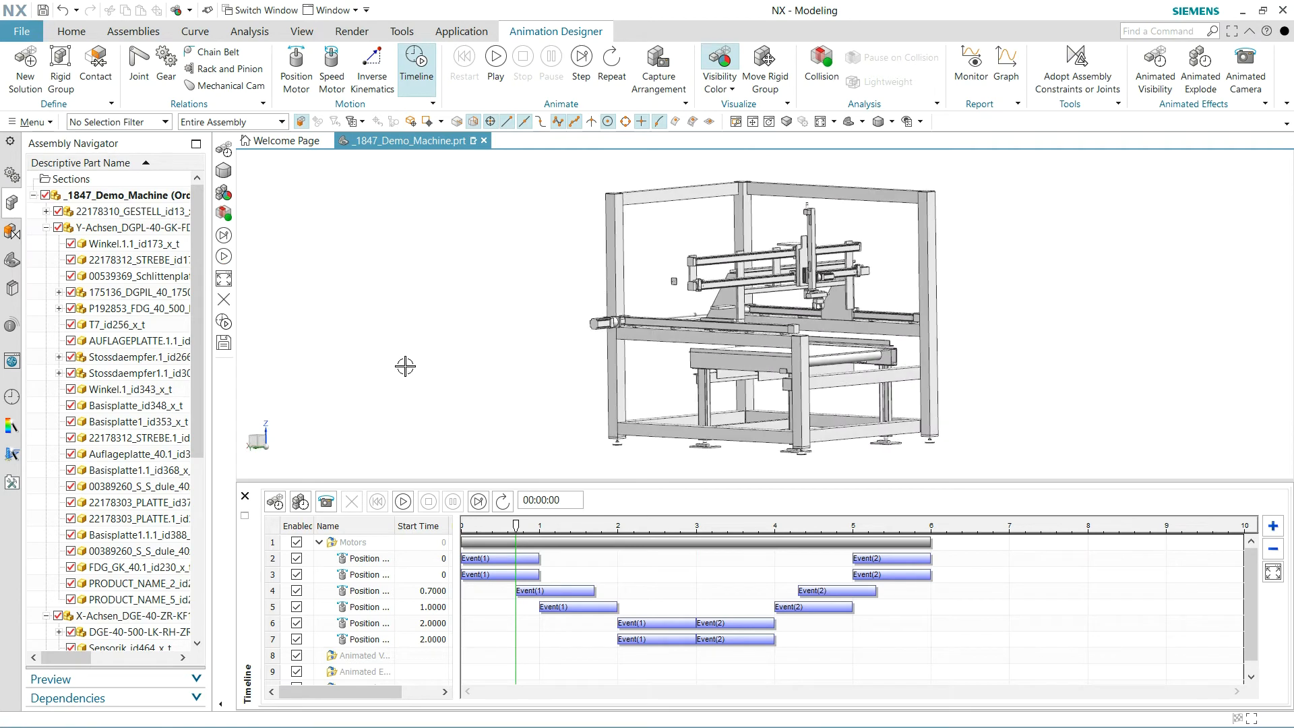
Create an animated visibility effect for the frame 22178310_GESTELL and time it from 0.15 to about 1.85 seconds.
click(277, 503)
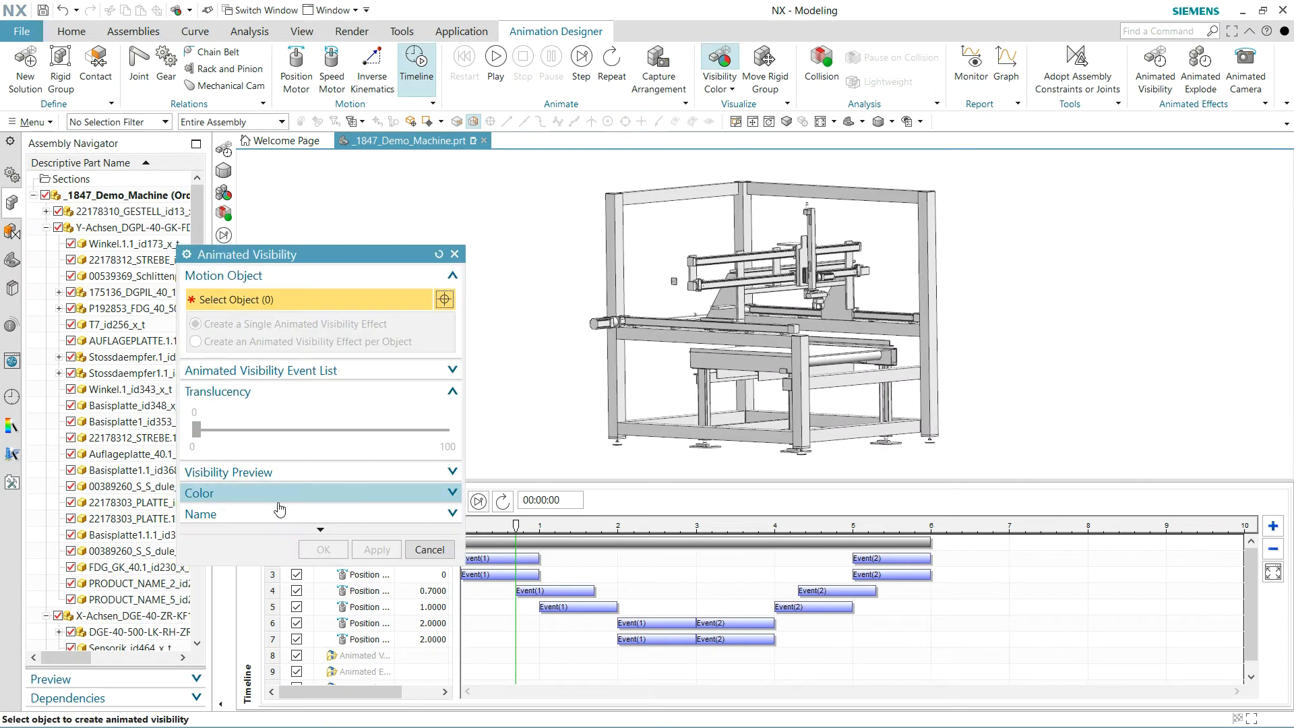
click(610, 388)
click(835, 422)
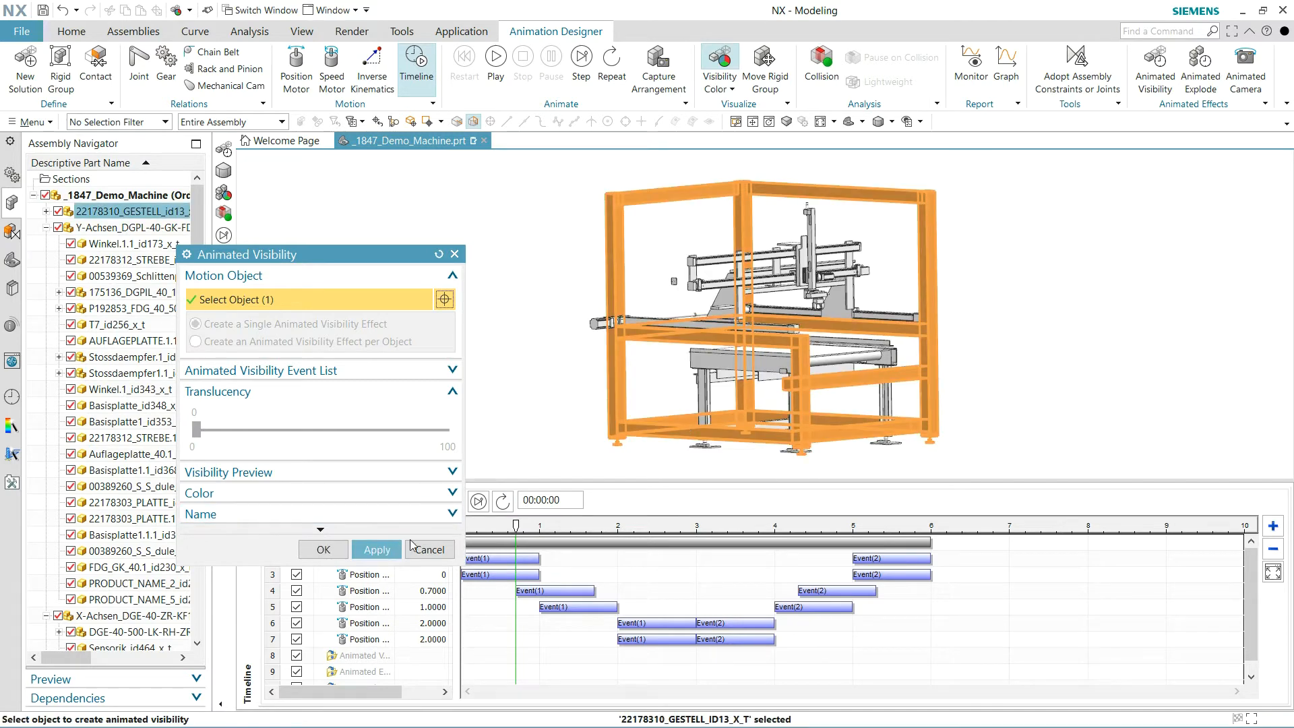
click(377, 550)
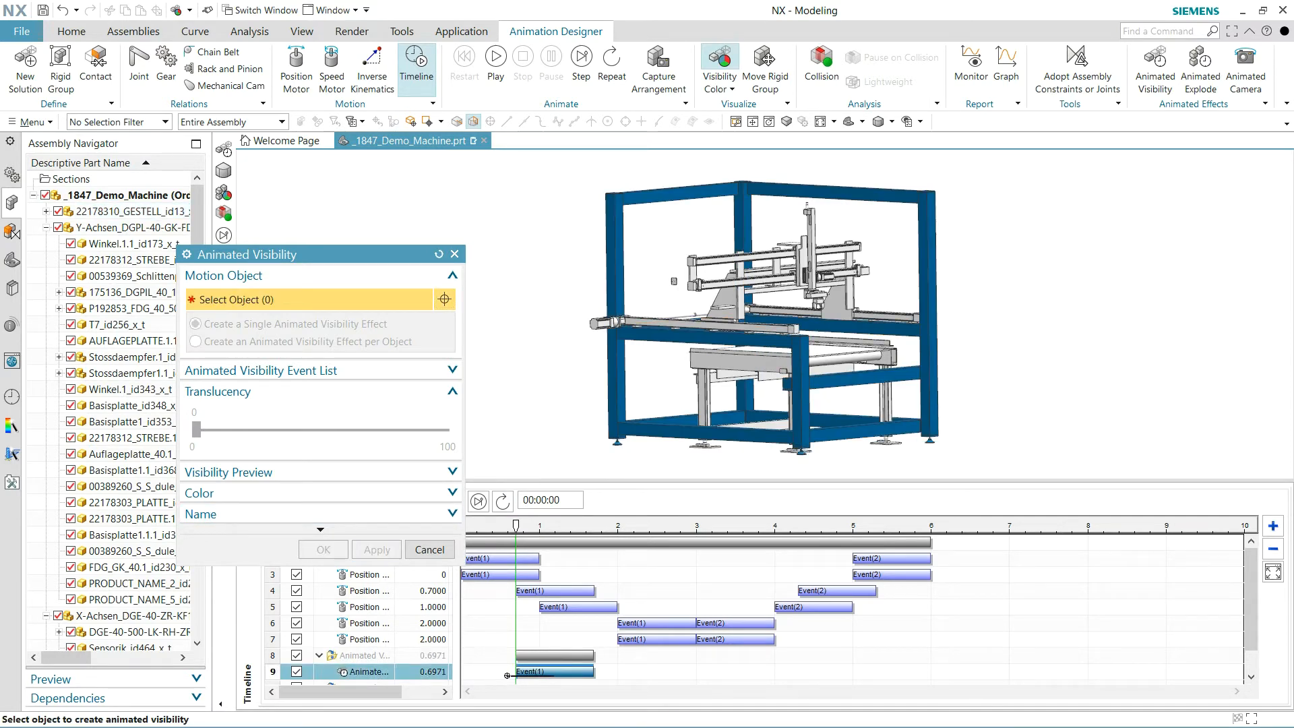
drag(558, 673, 605, 673)
Add an animated visibility effect for the ROLLTISCH table starting at about 1.4 seconds and extend its event to about 4.2 seconds.
mouse_move(516, 526)
mouse_down()
mouse_move(476, 527)
mouse_move(621, 542)
mouse_move(569, 541)
mouse_up()
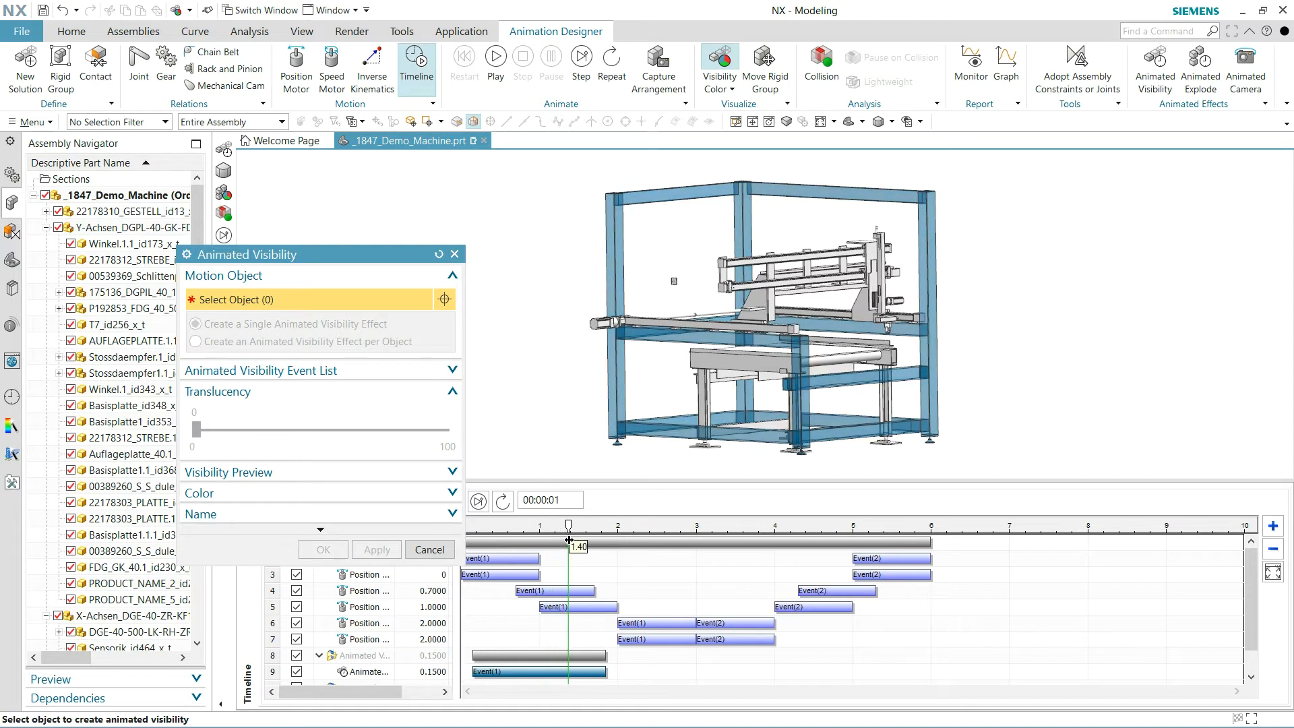
click(774, 368)
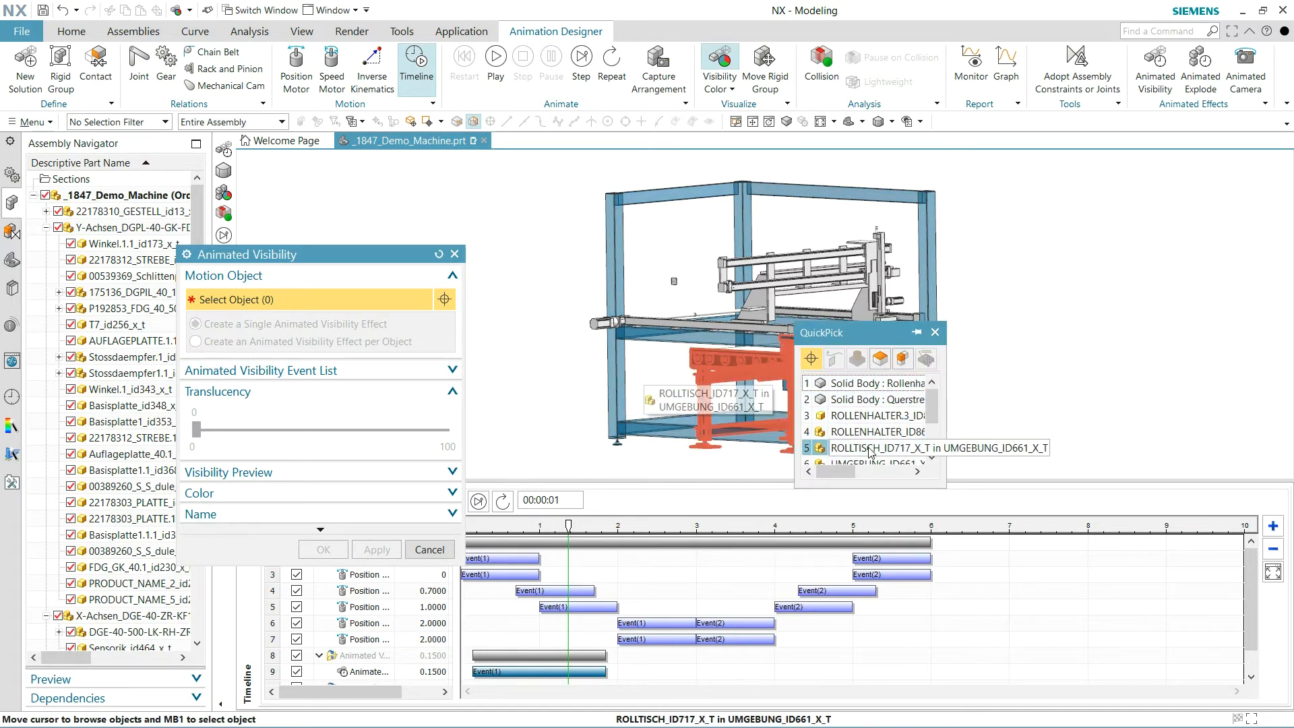
click(829, 364)
click(377, 550)
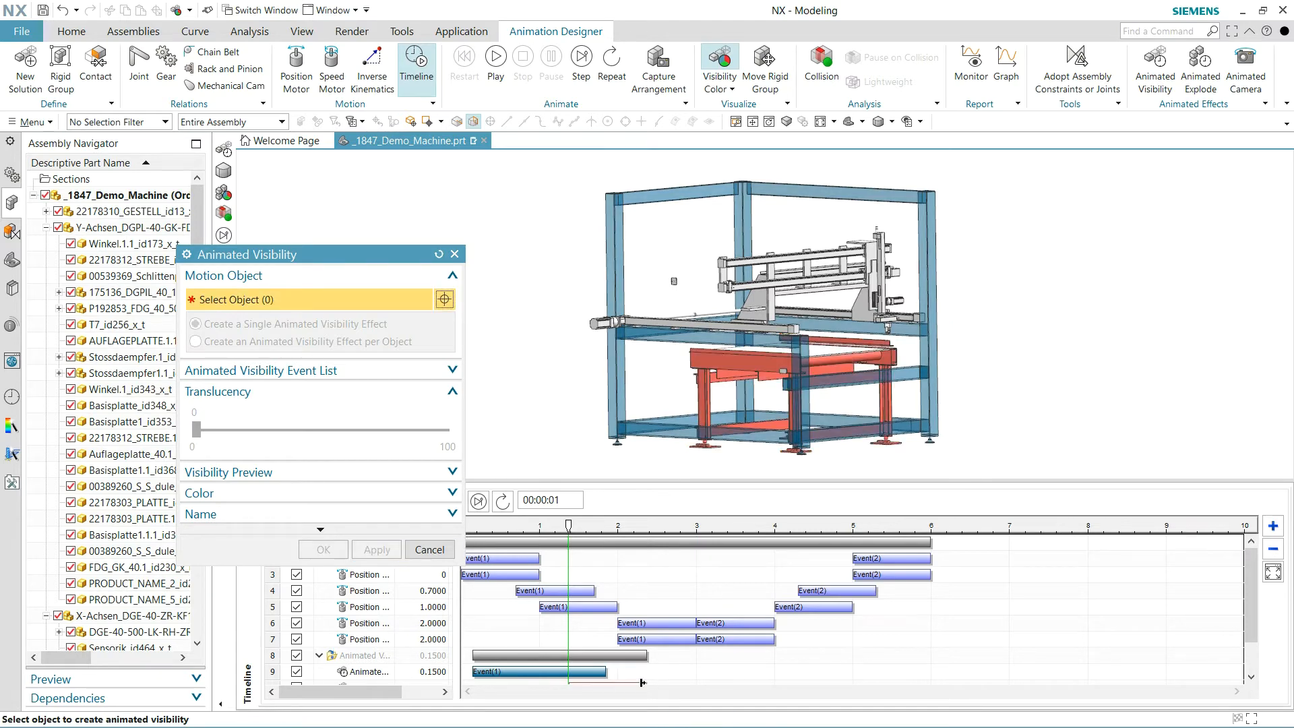
drag(308, 261, 310, 198)
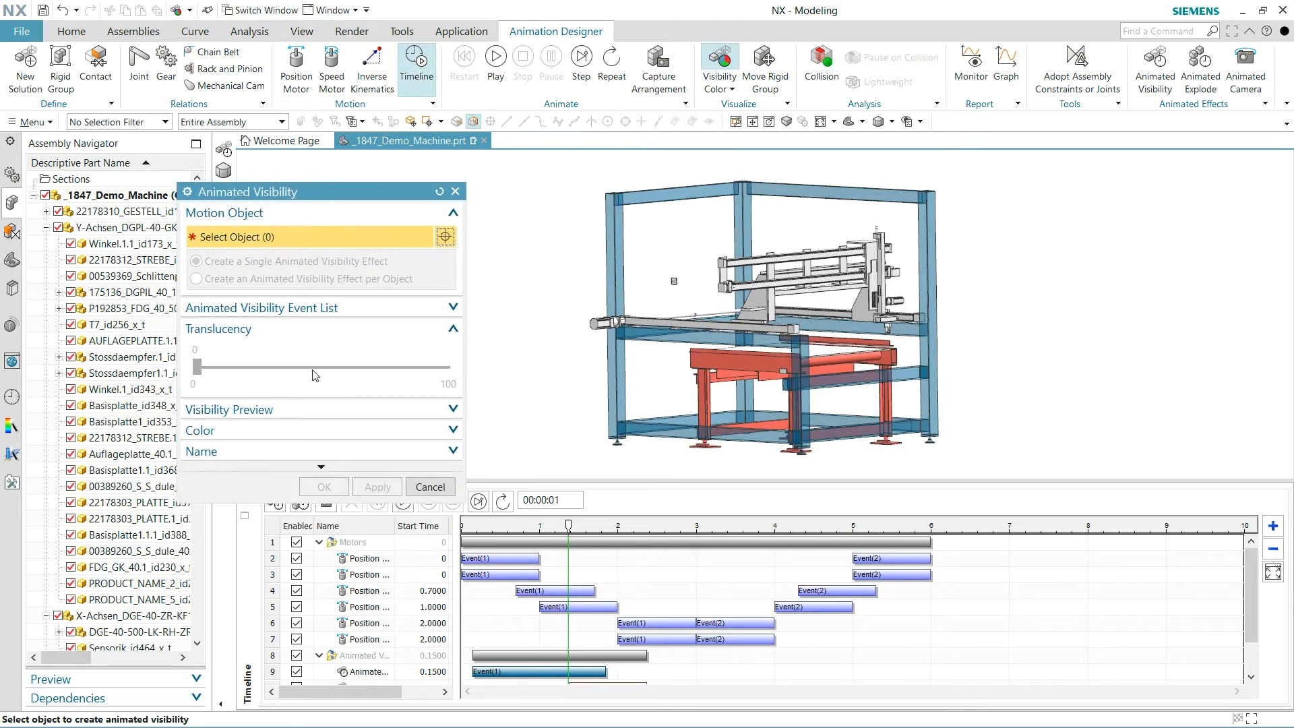
click(320, 542)
drag(652, 597, 795, 598)
Add an animated visibility effect for the table's top plate, running from about 3.85 to 6 seconds.
drag(571, 525, 763, 552)
click(792, 354)
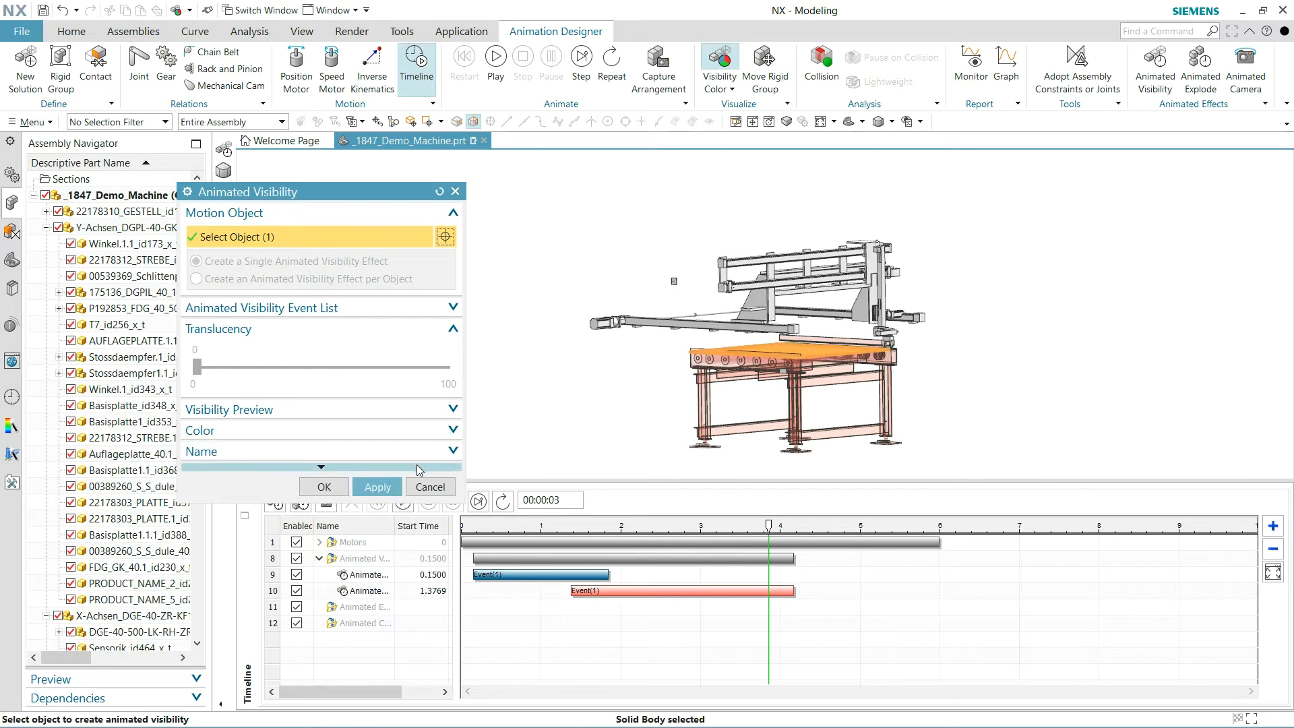
click(377, 486)
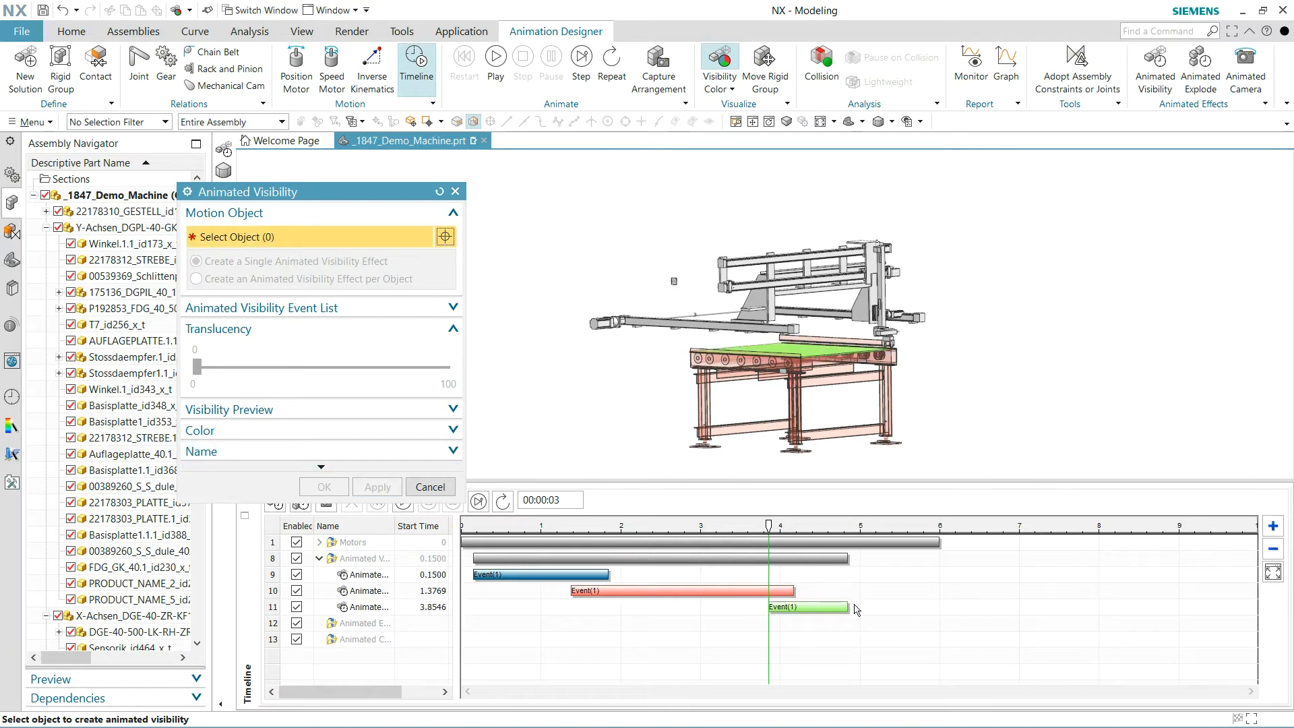
drag(849, 607, 941, 608)
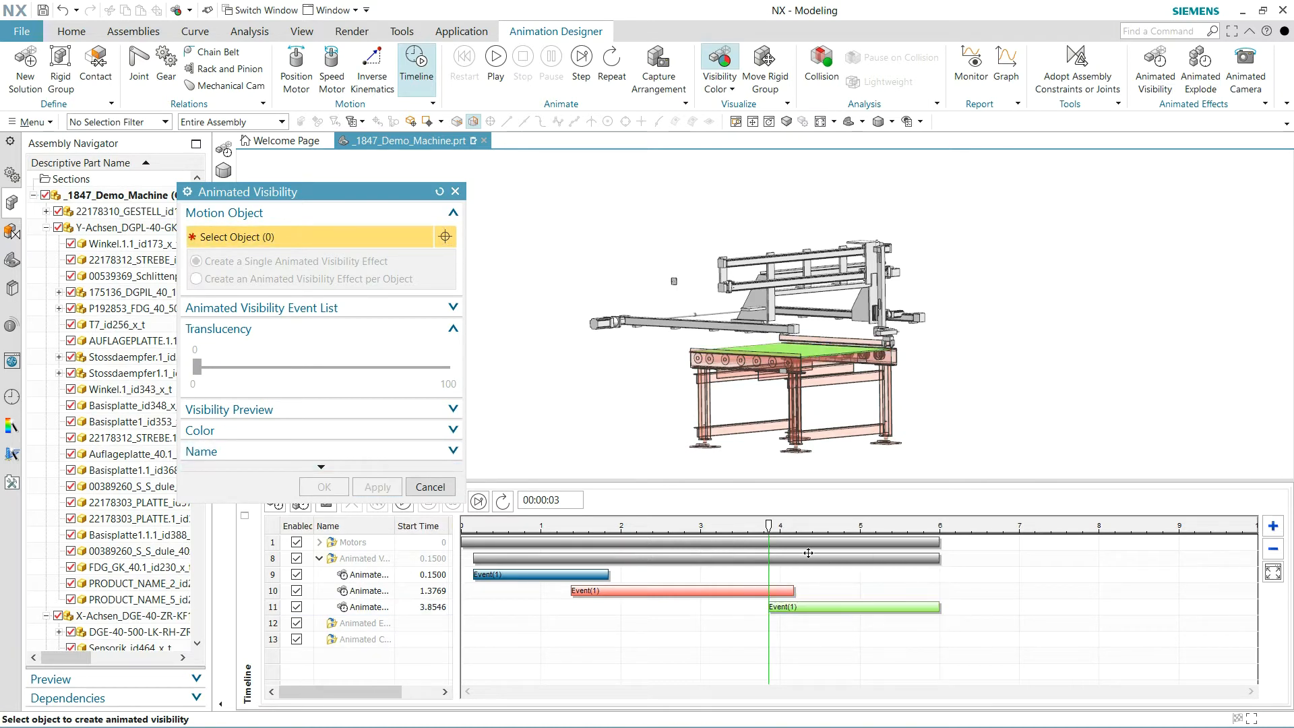
Add an animated visibility effect for the gantry's Rigid Group (3) starting at about 5.19 seconds.
drag(769, 527, 874, 541)
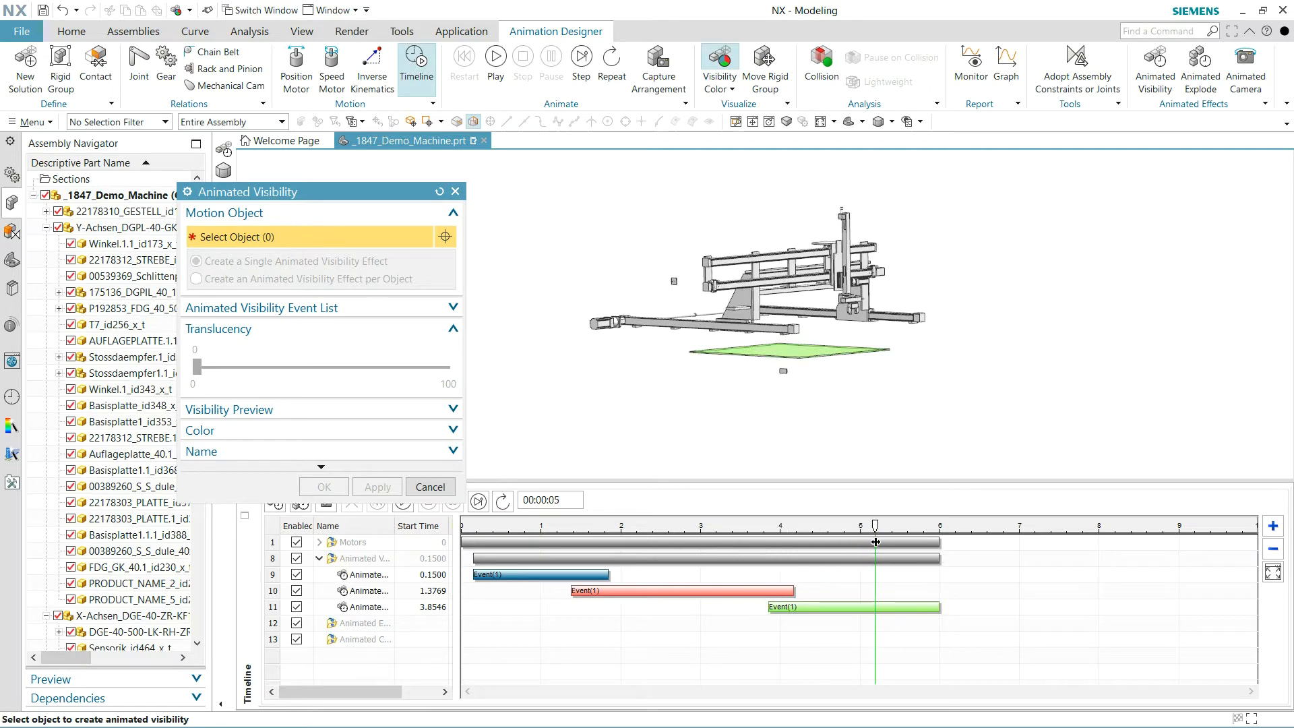
click(760, 284)
click(831, 361)
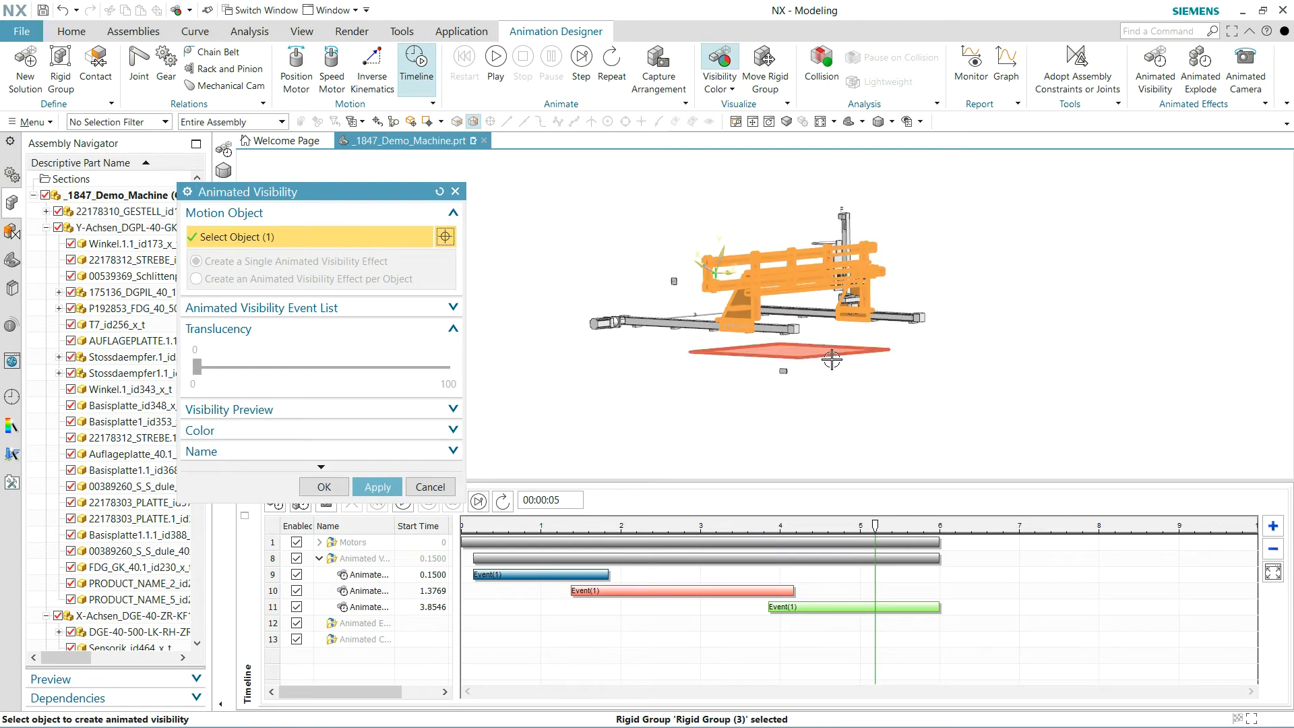
click(378, 487)
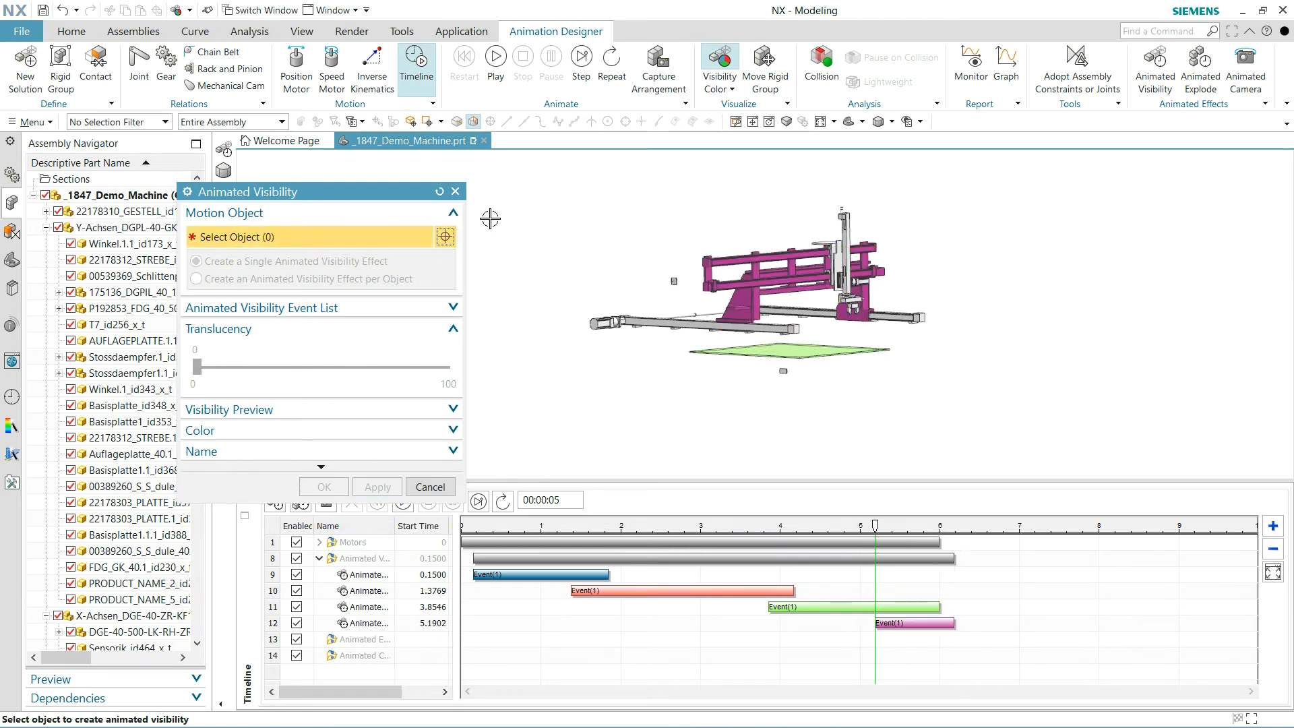
key(Escape)
Play the animation with the visibility effects and disable the Distance (1) monitor.
click(496, 59)
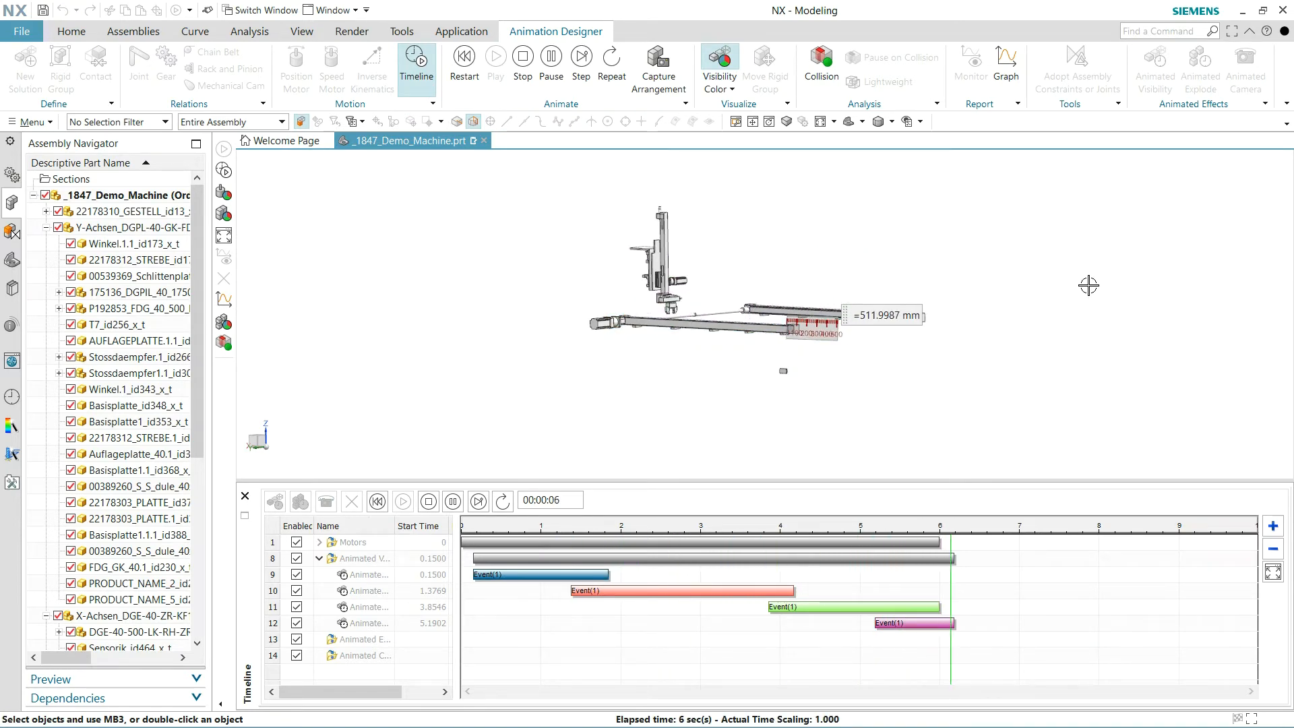
click(12, 176)
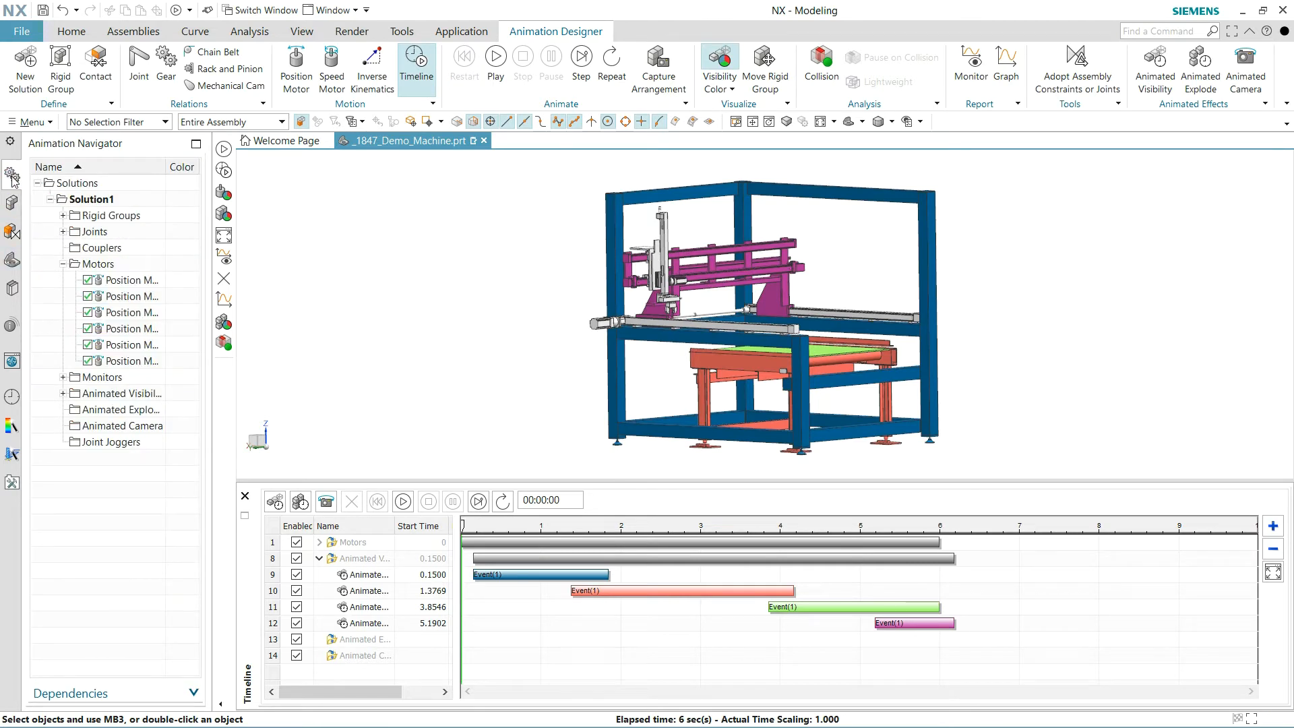
click(62, 377)
mouse_move(456, 318)
middle_down()
mouse_move(447, 326)
mouse_move(442, 314)
middle_up()
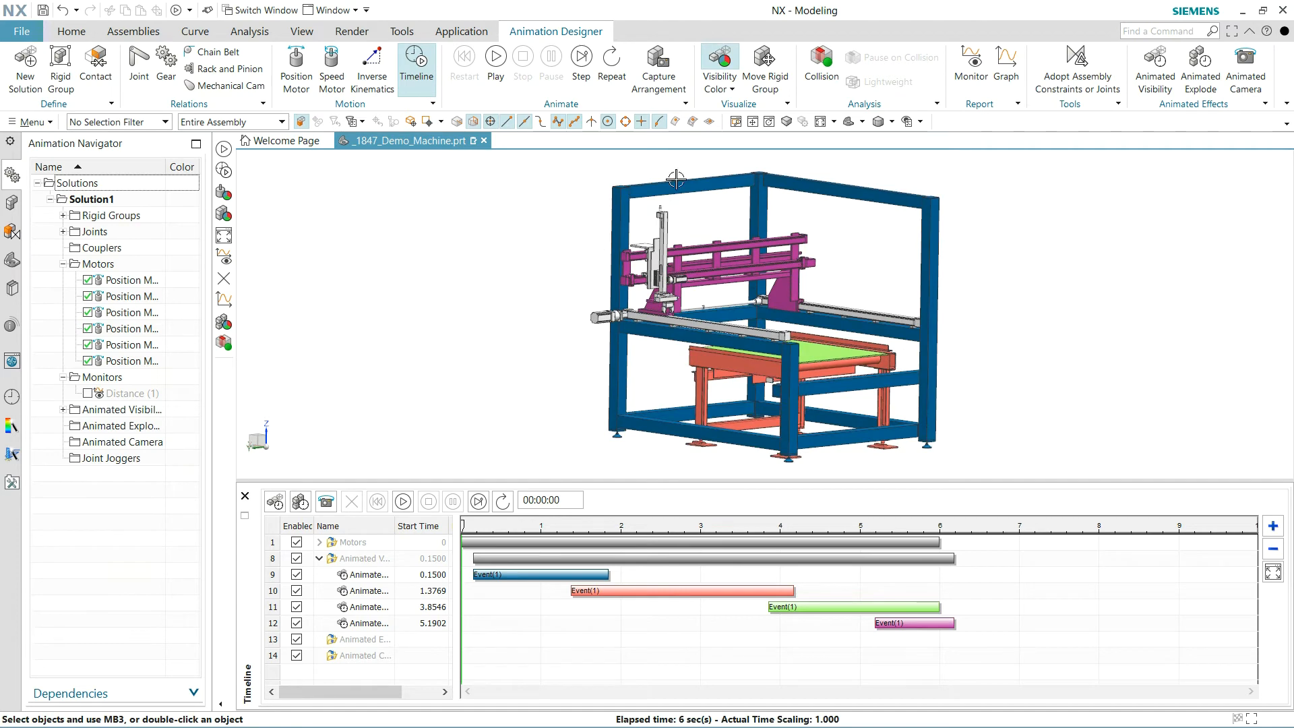
Display the machine in explode colors and collapse the animated visibility group on the timeline.
click(728, 89)
click(743, 161)
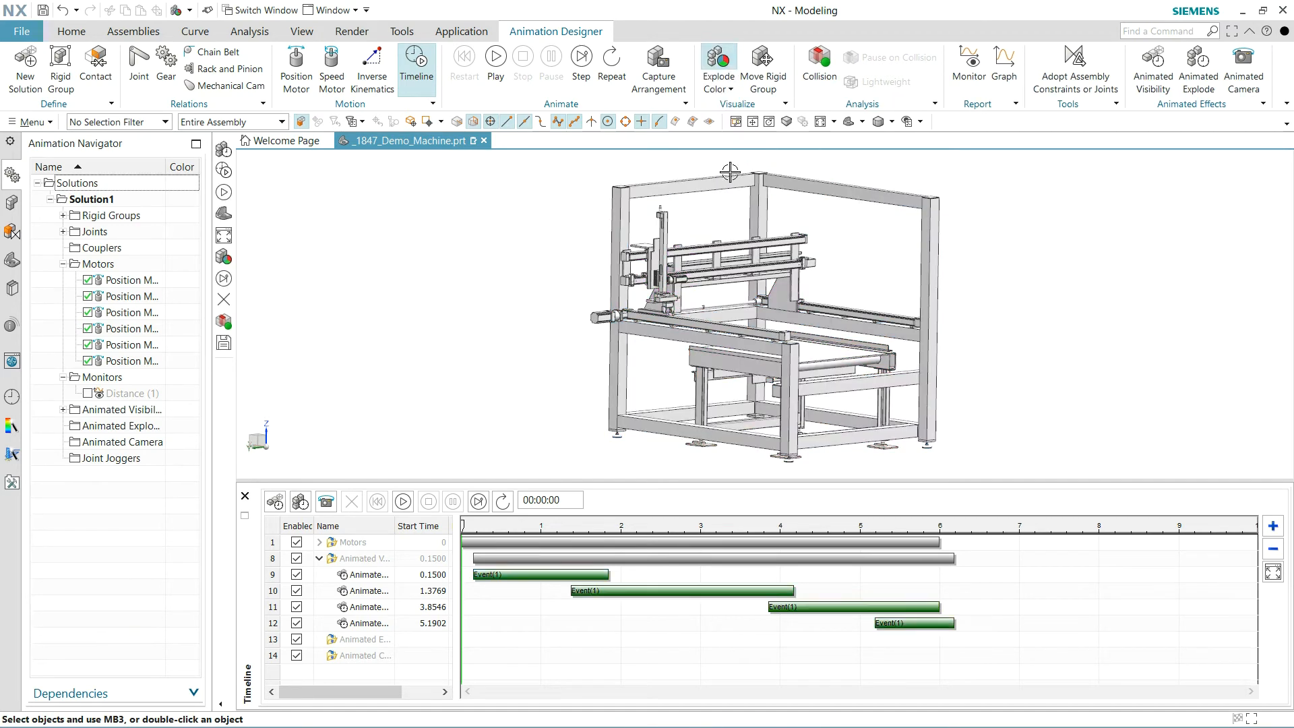
click(318, 559)
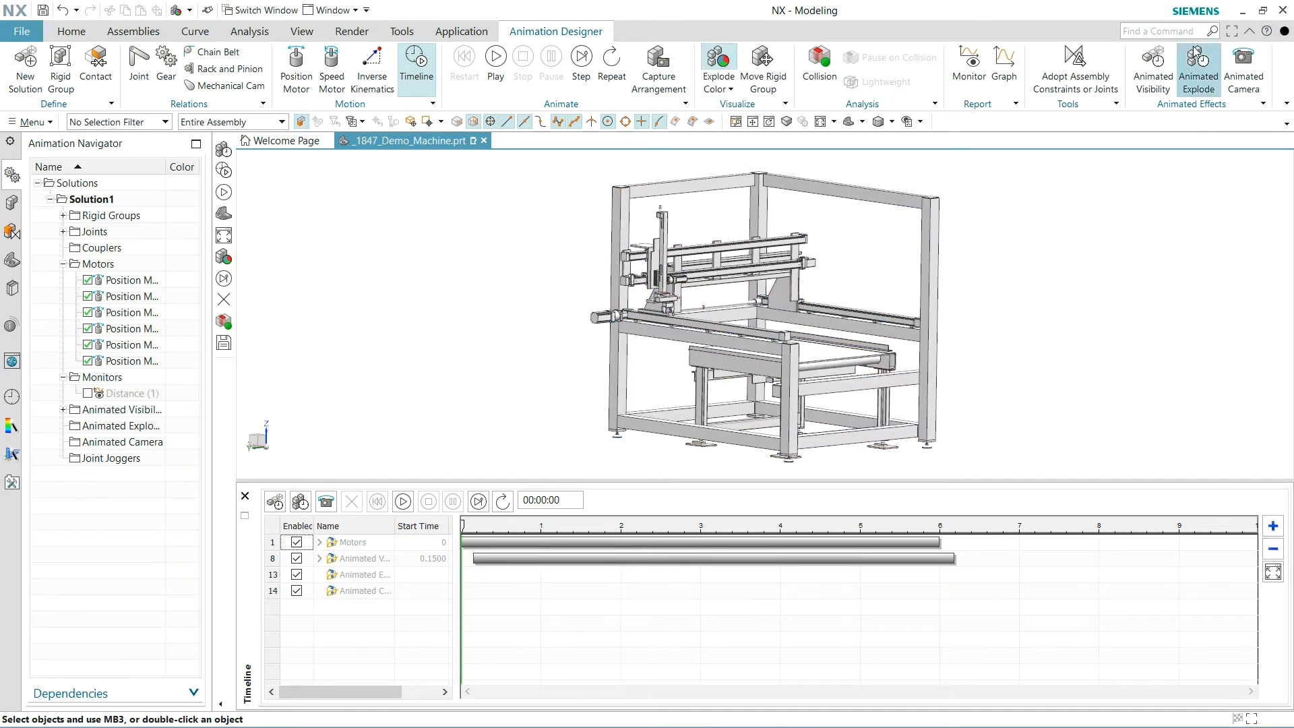
Create an animated explode moving the five front frame members outward, timed from 1.45 to about 3.2 seconds.
click(1199, 68)
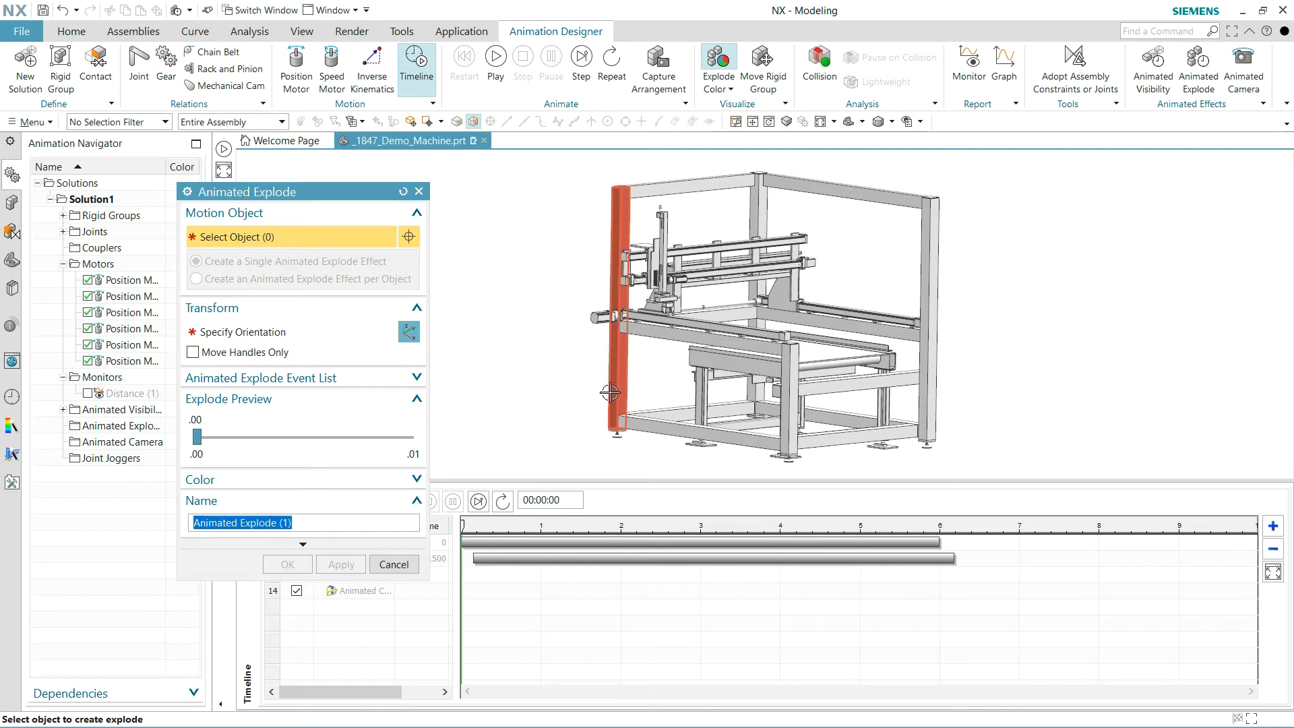
click(616, 323)
click(646, 350)
click(791, 412)
click(748, 418)
click(279, 337)
drag(568, 313, 3, 443)
click(342, 566)
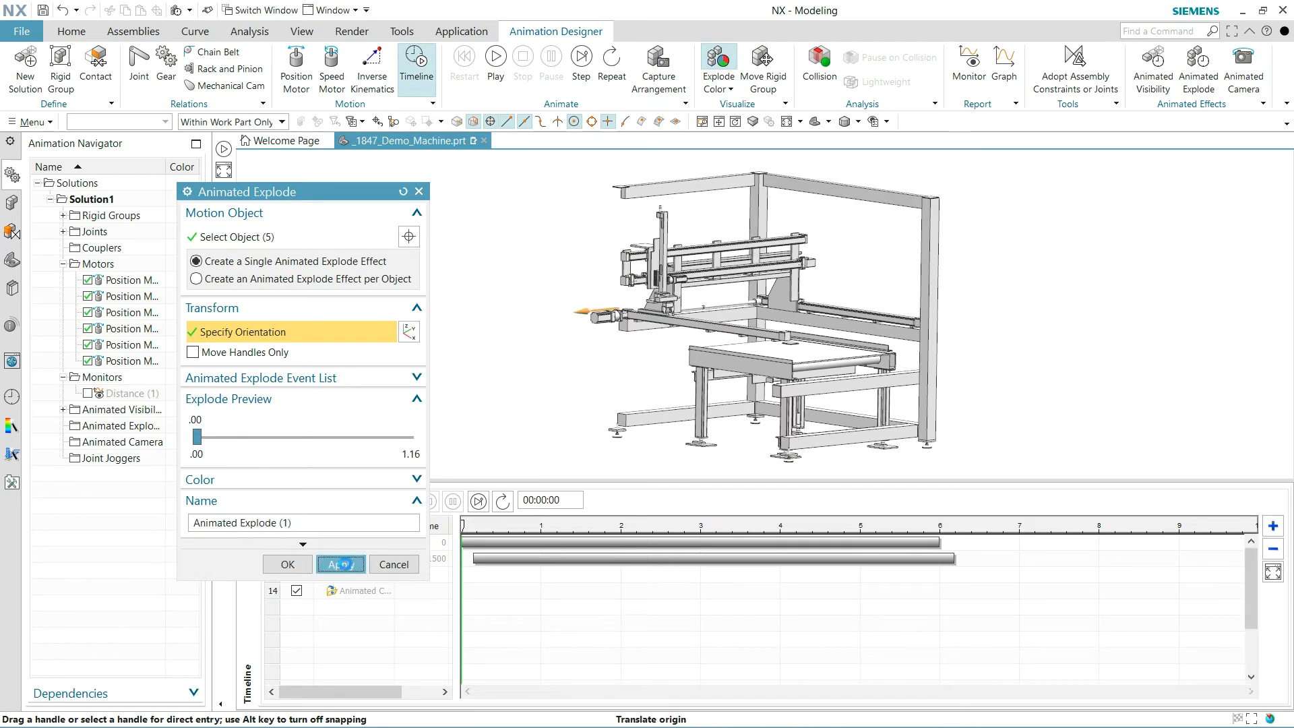
drag(553, 592, 662, 592)
Create an animated explode at about 1.45 seconds moving the rear frame's two posts and three cross beams about 5550 mm outward along YC.
drag(464, 533, 583, 526)
click(846, 193)
click(840, 326)
click(843, 420)
click(763, 219)
click(930, 303)
click(273, 334)
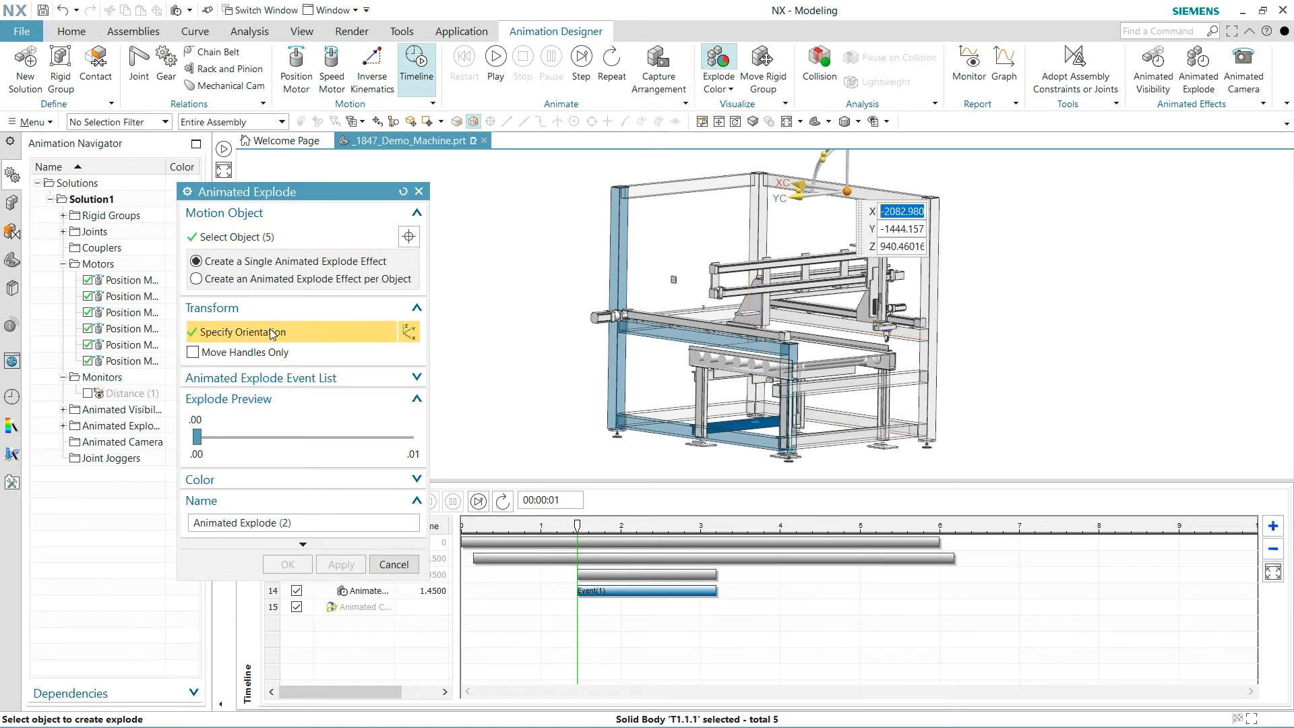
drag(797, 197, 1268, 202)
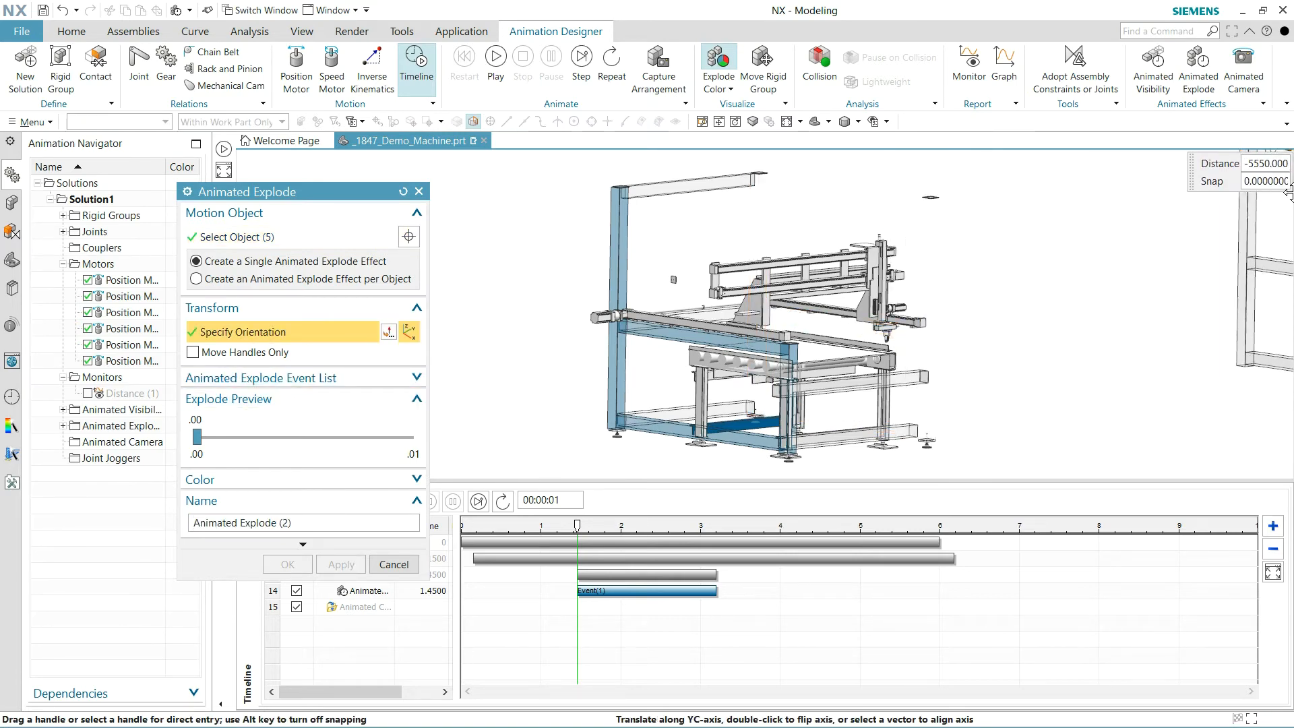
click(340, 564)
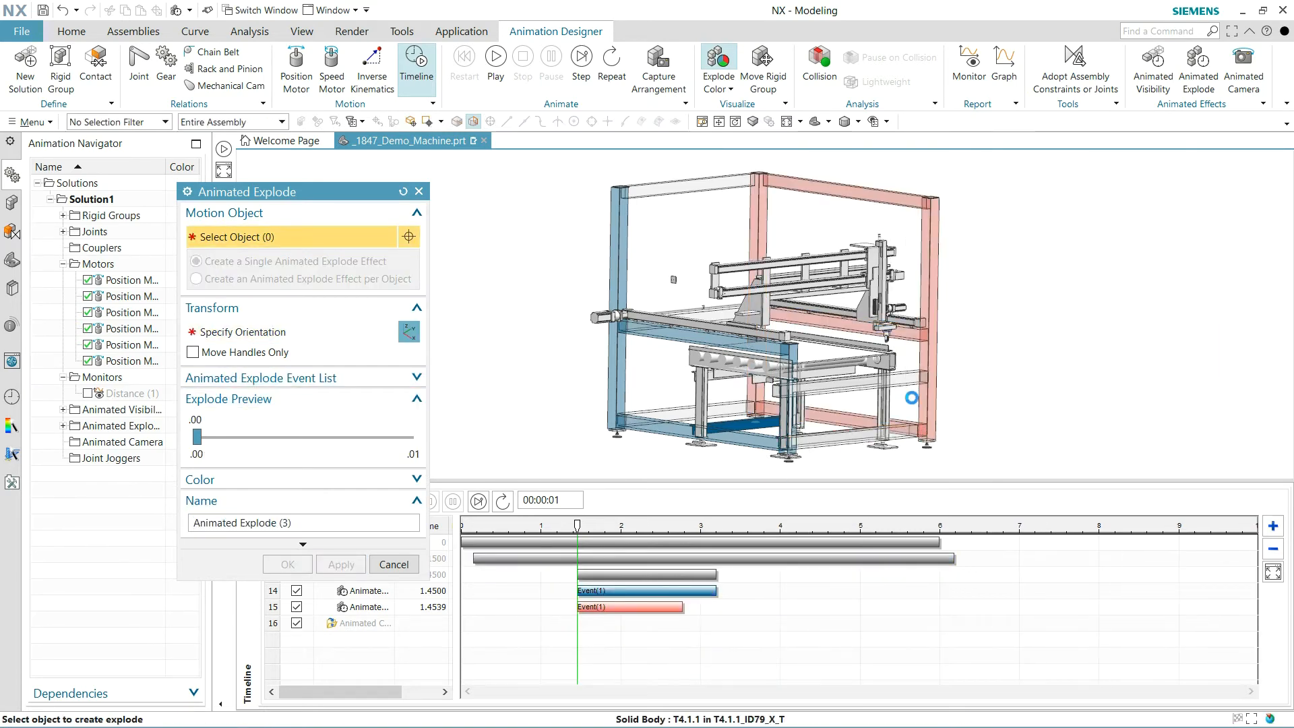
Create an animated explode at about 1.45 seconds moving the two lower side beams beside the table outward.
click(869, 435)
click(876, 382)
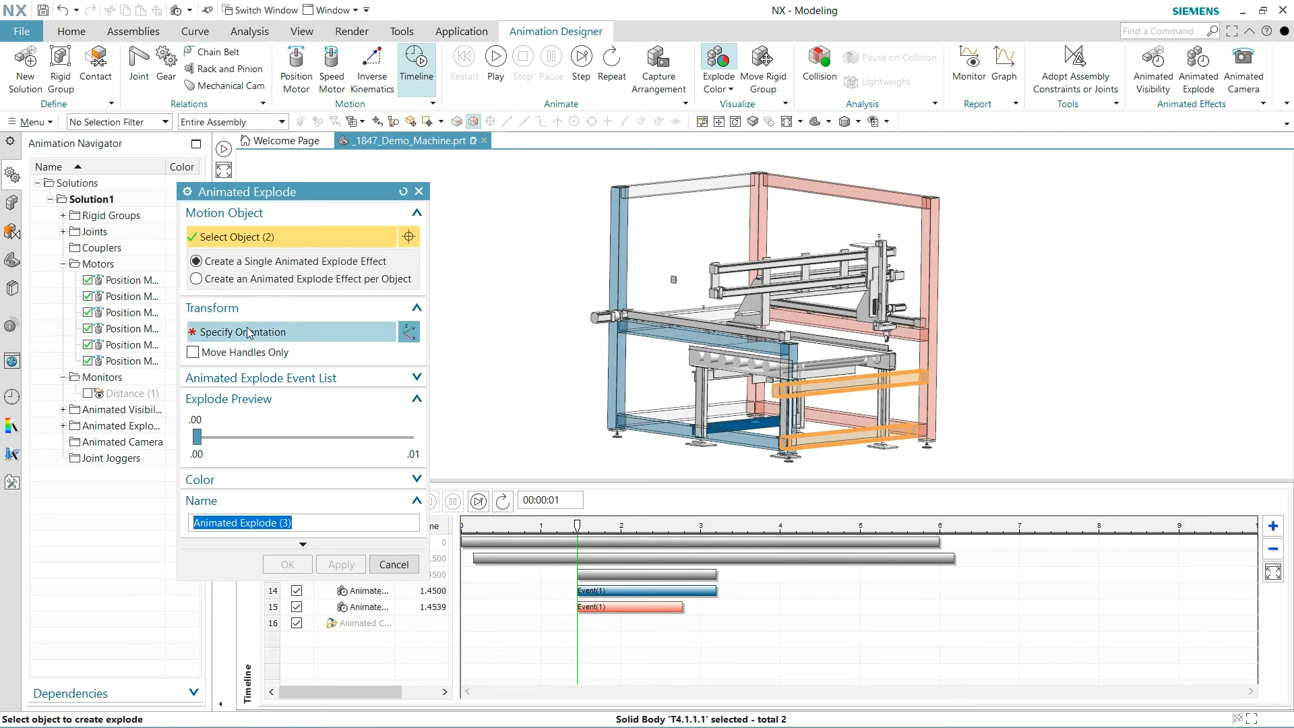
click(263, 332)
drag(818, 439, 1274, 573)
click(341, 565)
Explode the three horizontal beams on the opposite side outward along XC, and extend the shorter explode events to about 3.2 seconds.
click(666, 411)
click(688, 319)
click(688, 186)
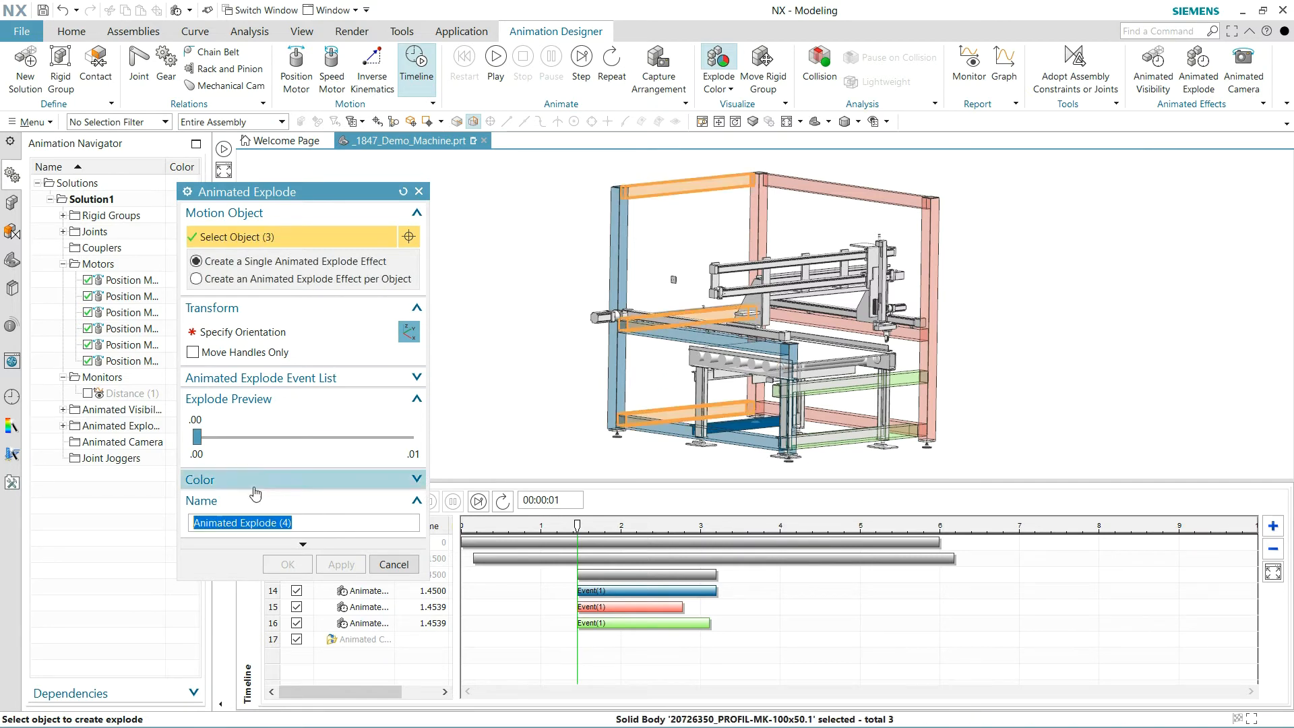
click(252, 335)
drag(624, 399, 560, 363)
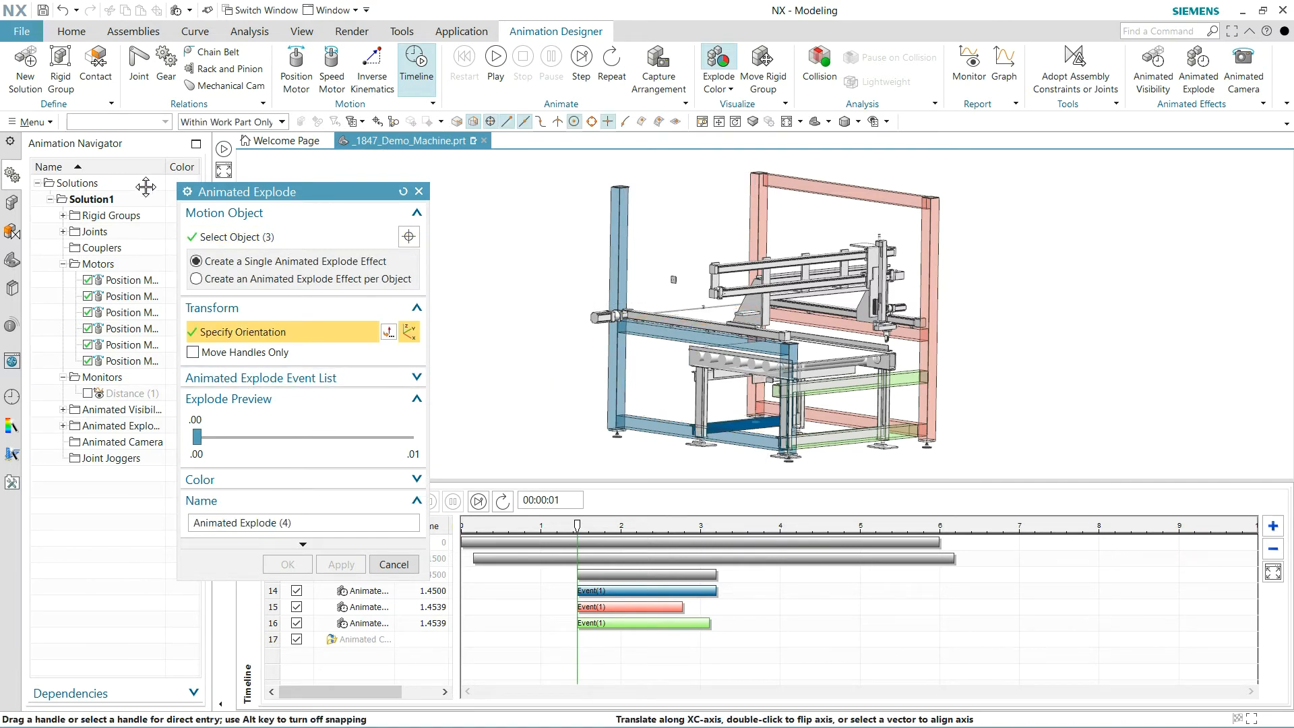
click(342, 566)
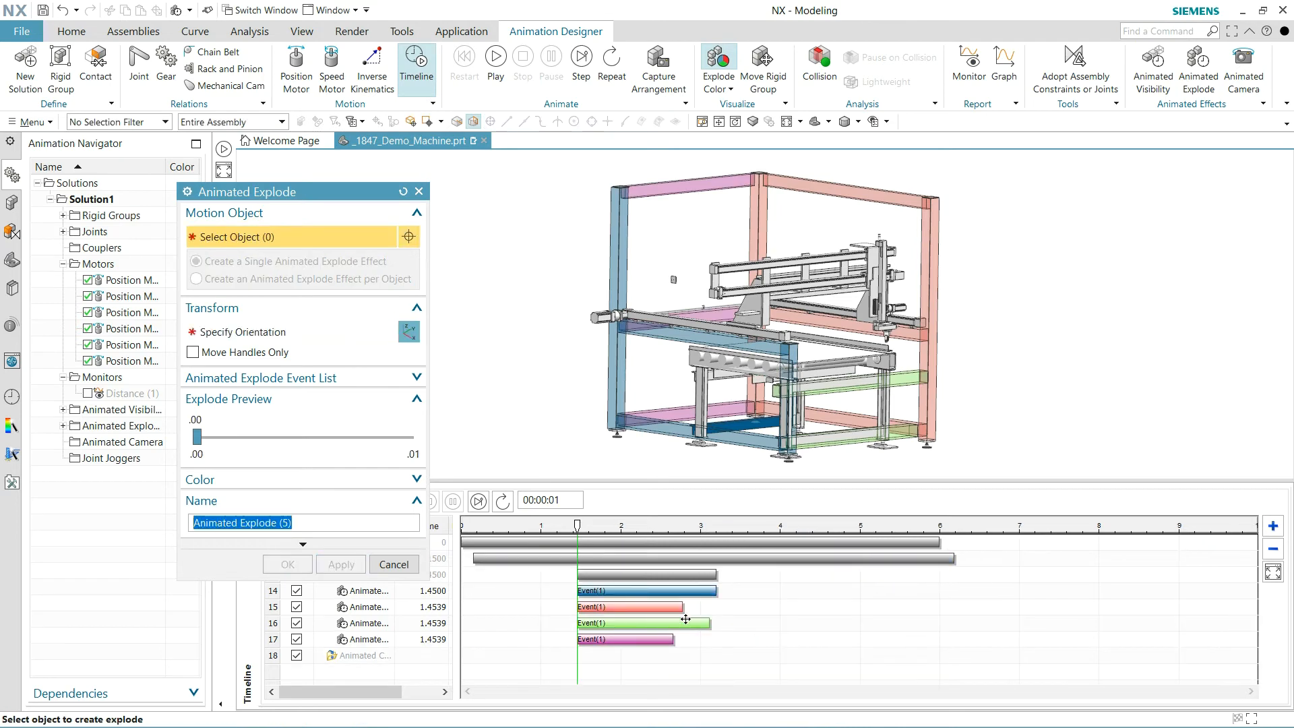
drag(685, 607, 711, 632)
drag(710, 625, 717, 624)
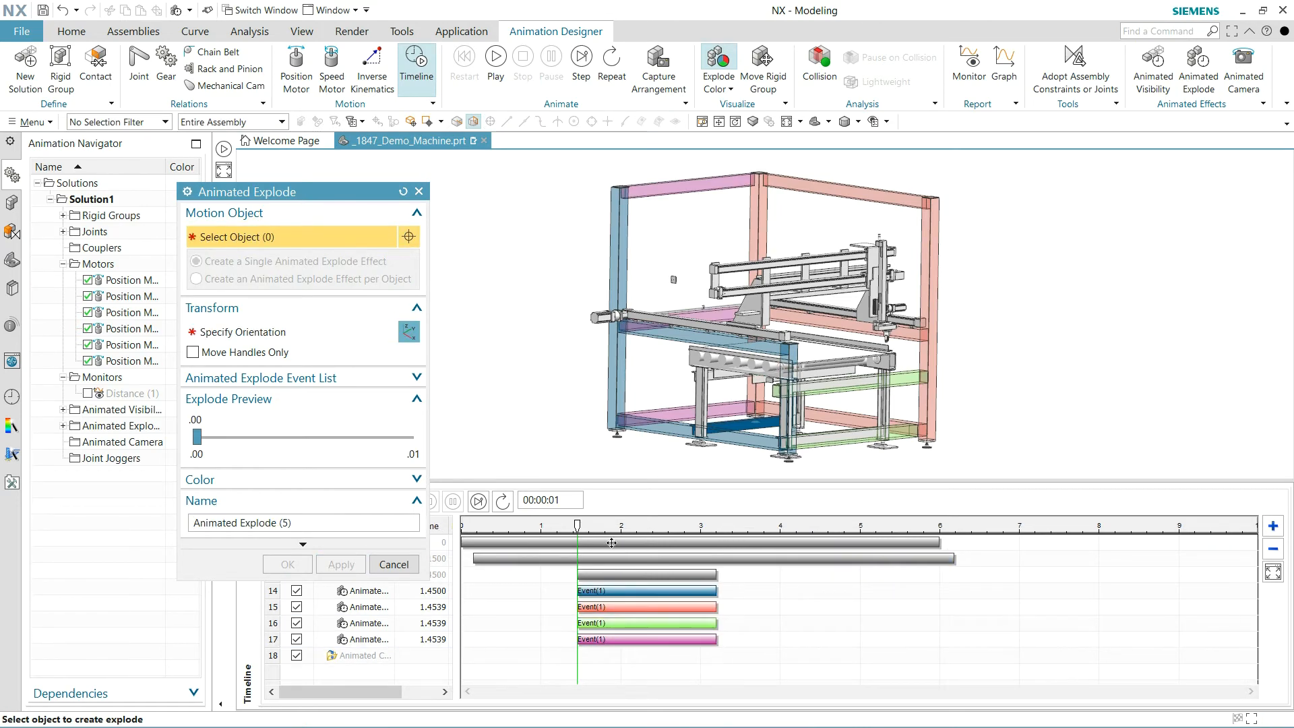
Create an animated explode for the table's frame and legs from about 2.64 seconds, moving them sideways and about 2950 mm along ZC.
drag(579, 524, 666, 546)
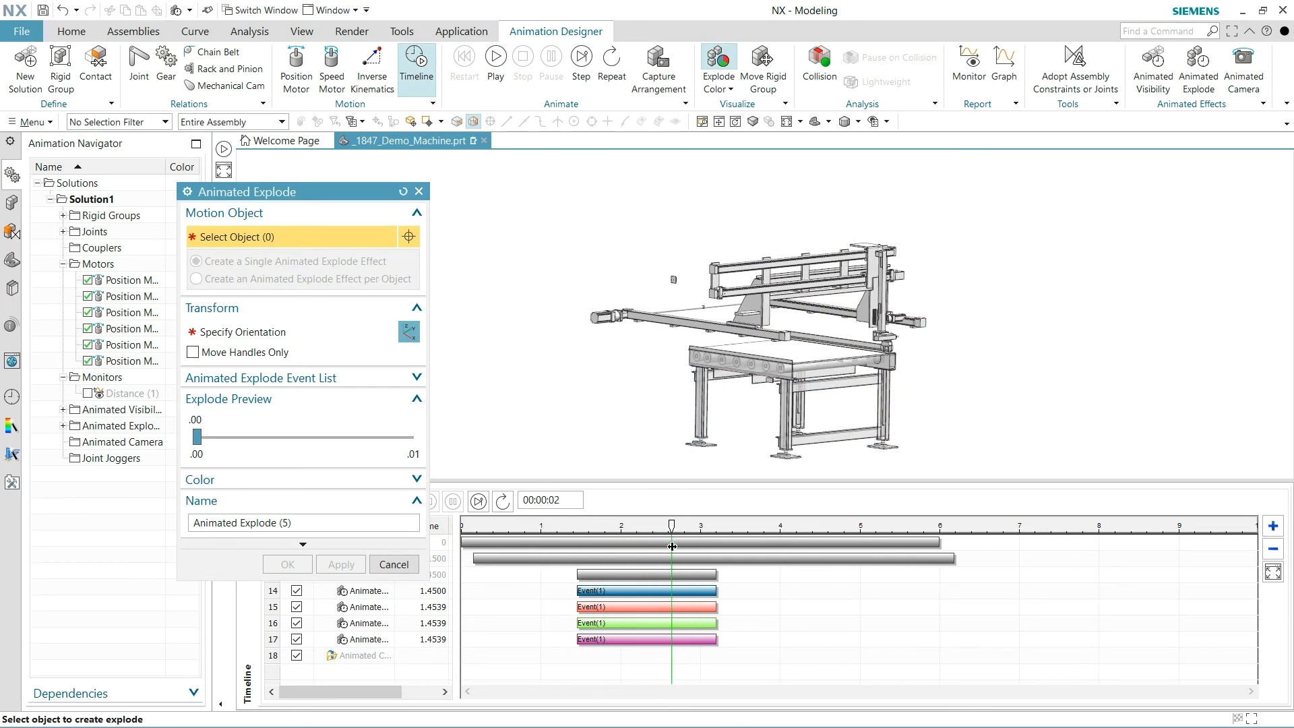
click(782, 364)
click(701, 405)
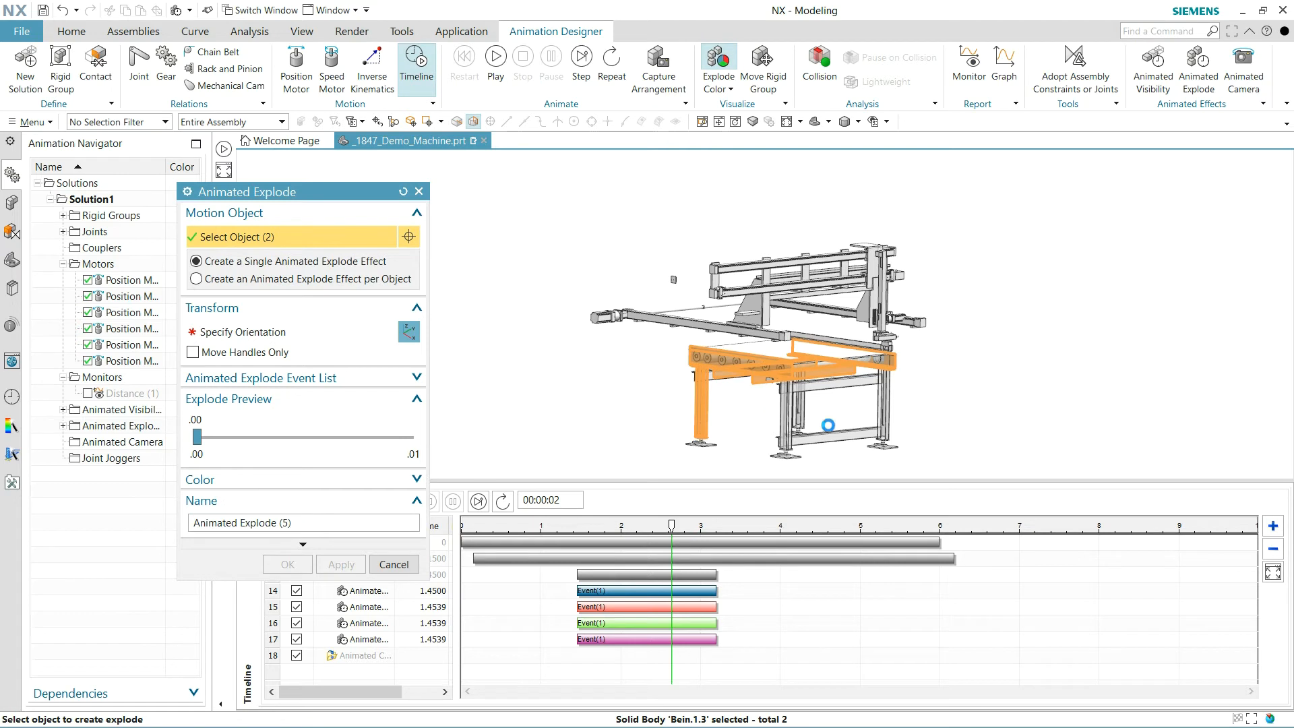
click(798, 412)
drag(665, 476, 952, 405)
click(699, 370)
click(695, 378)
click(836, 337)
click(260, 333)
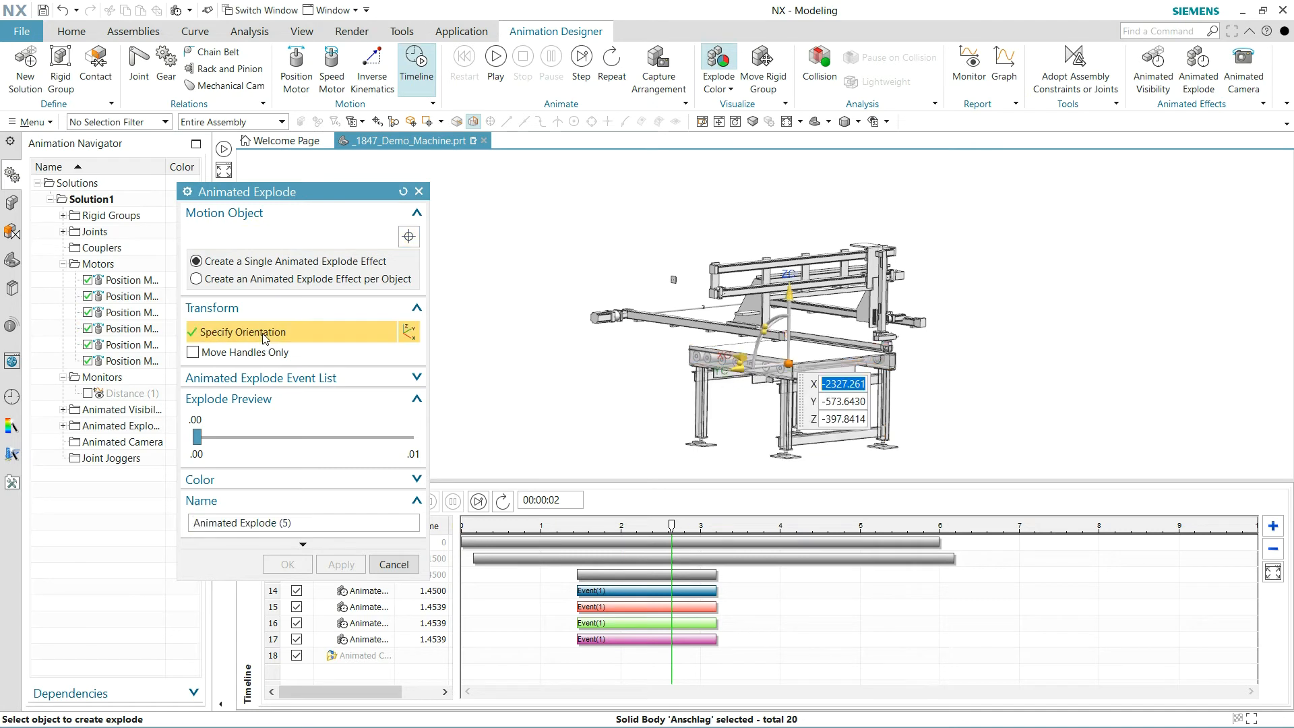
drag(730, 358, 941, 681)
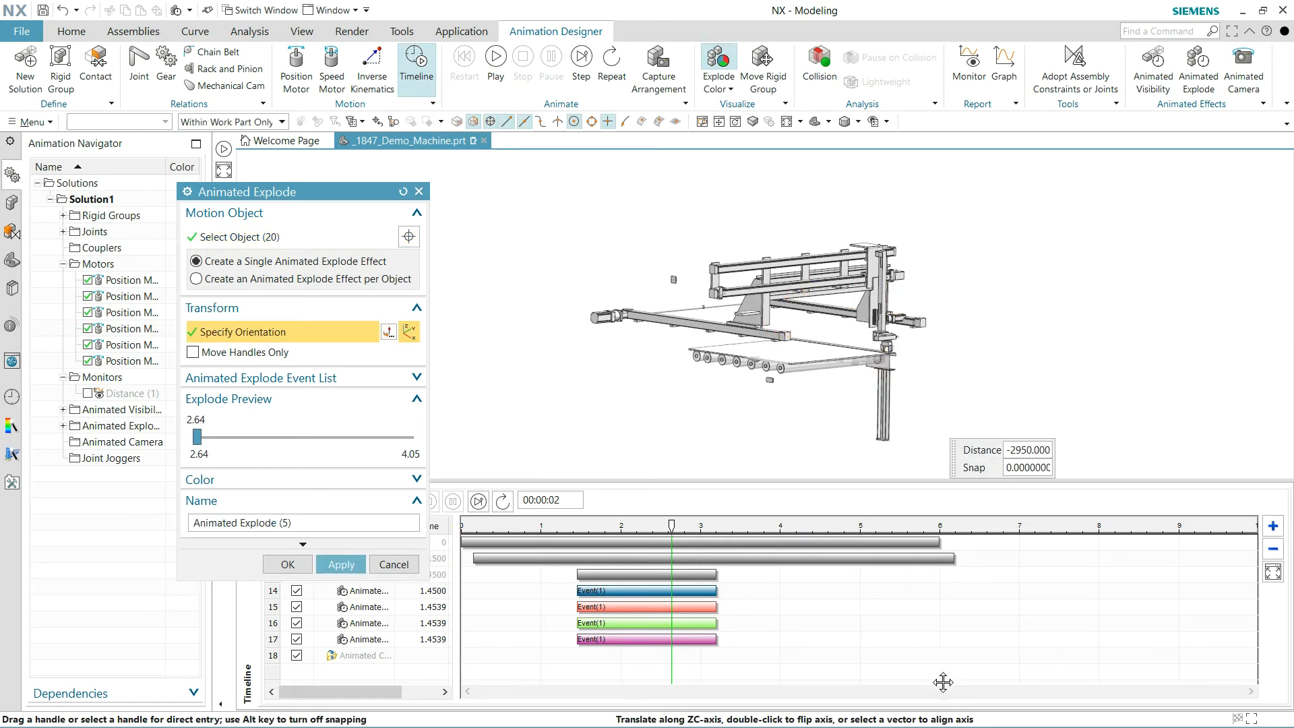
click(336, 565)
Create separate animated explode effects for the table's seven rollers, starting at about 3 seconds and moving them outward.
drag(670, 528, 699, 544)
click(696, 359)
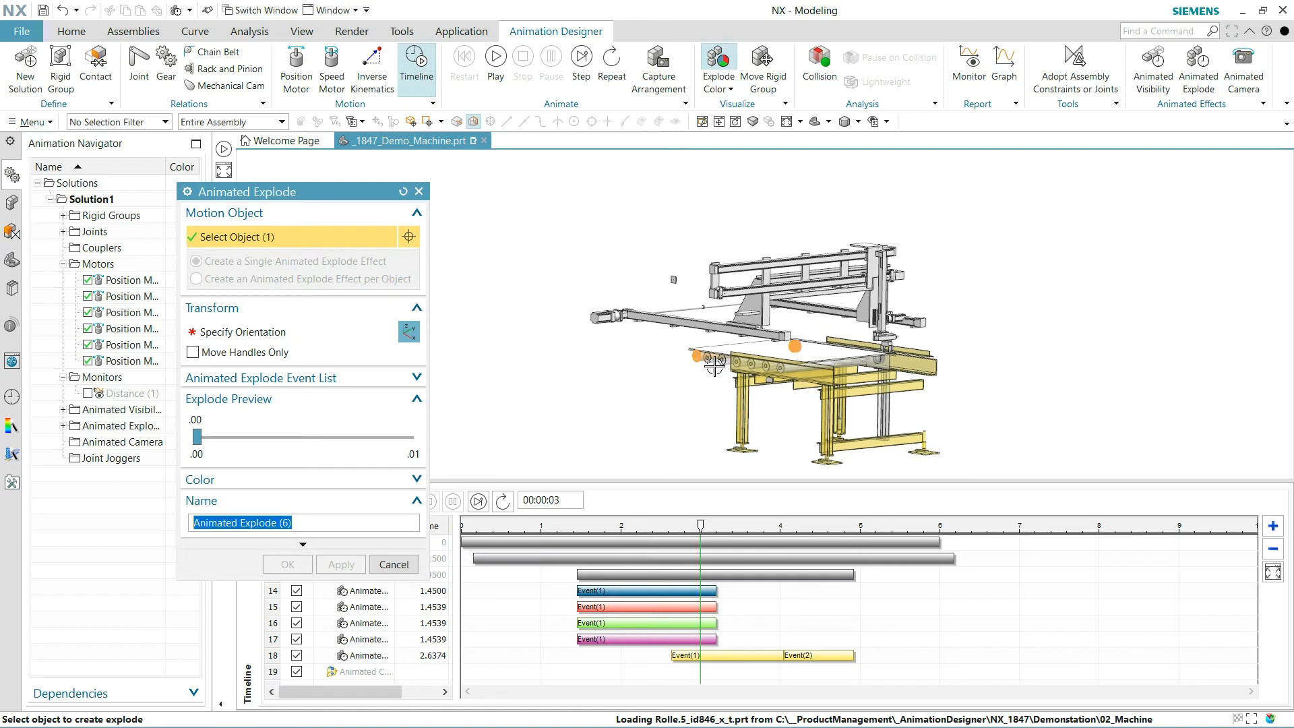
click(715, 362)
click(744, 364)
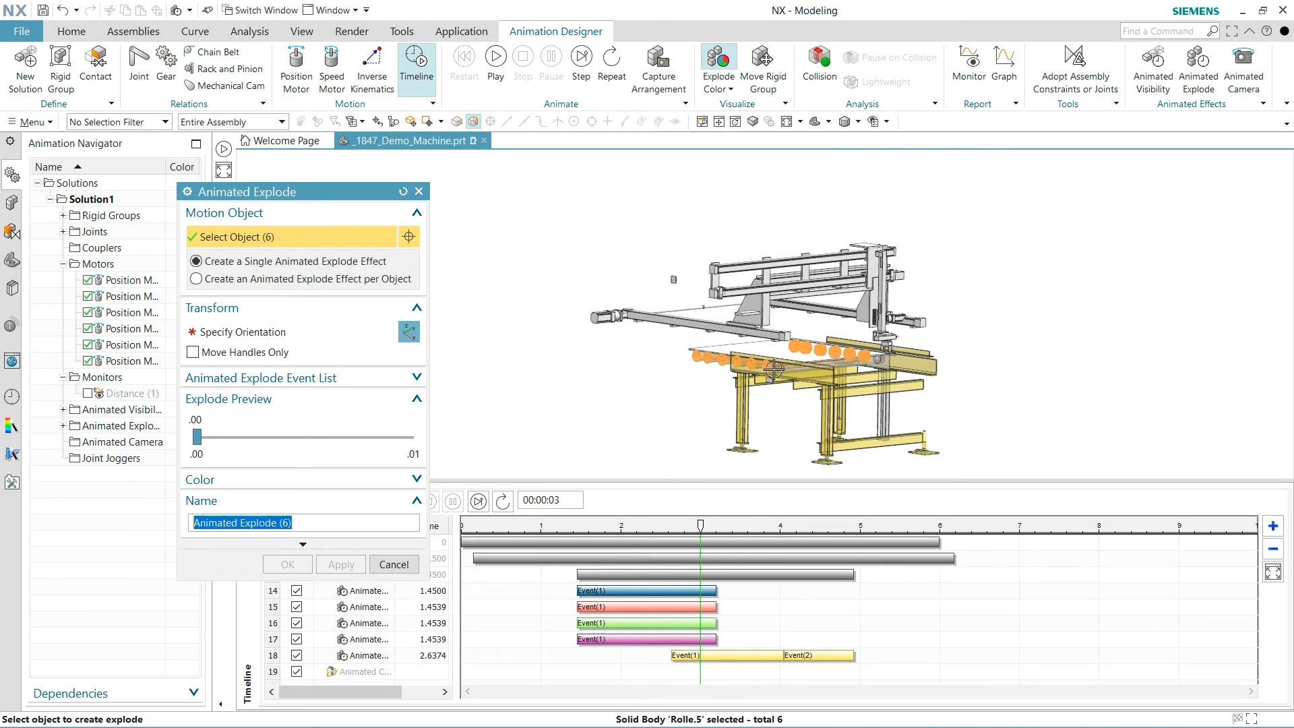
click(781, 370)
click(264, 279)
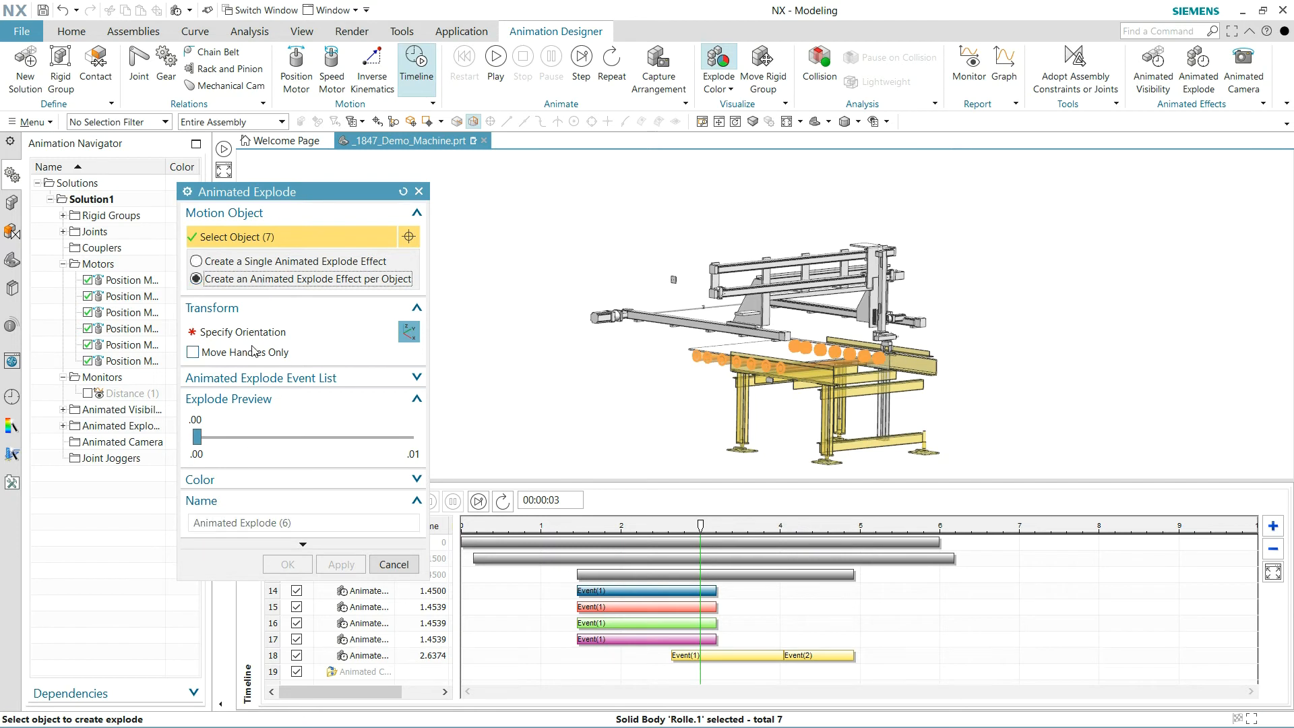
drag(705, 362, 423, 401)
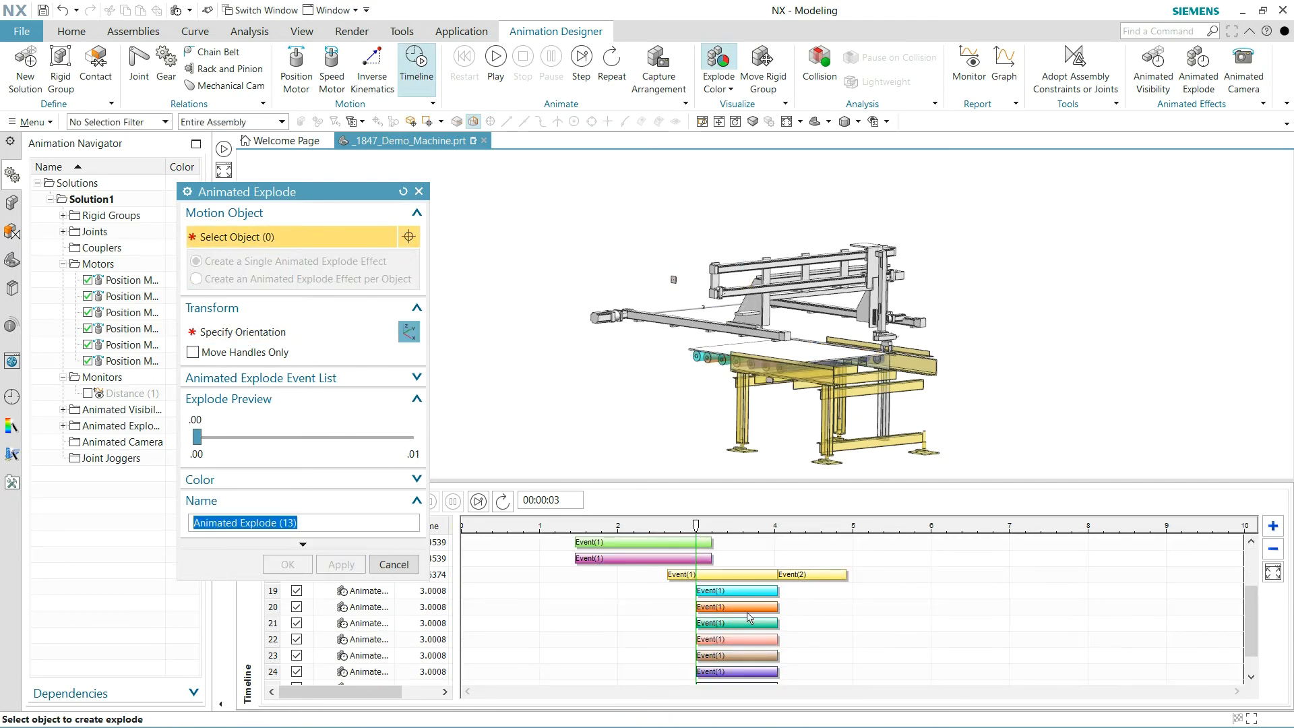
Stagger the other six roller explode events to start at 3.2, 3.3, 3.4, 3.55, 3.7 and about 3.88 seconds.
drag(719, 623, 809, 661)
scroll(889, 644, down, 1)
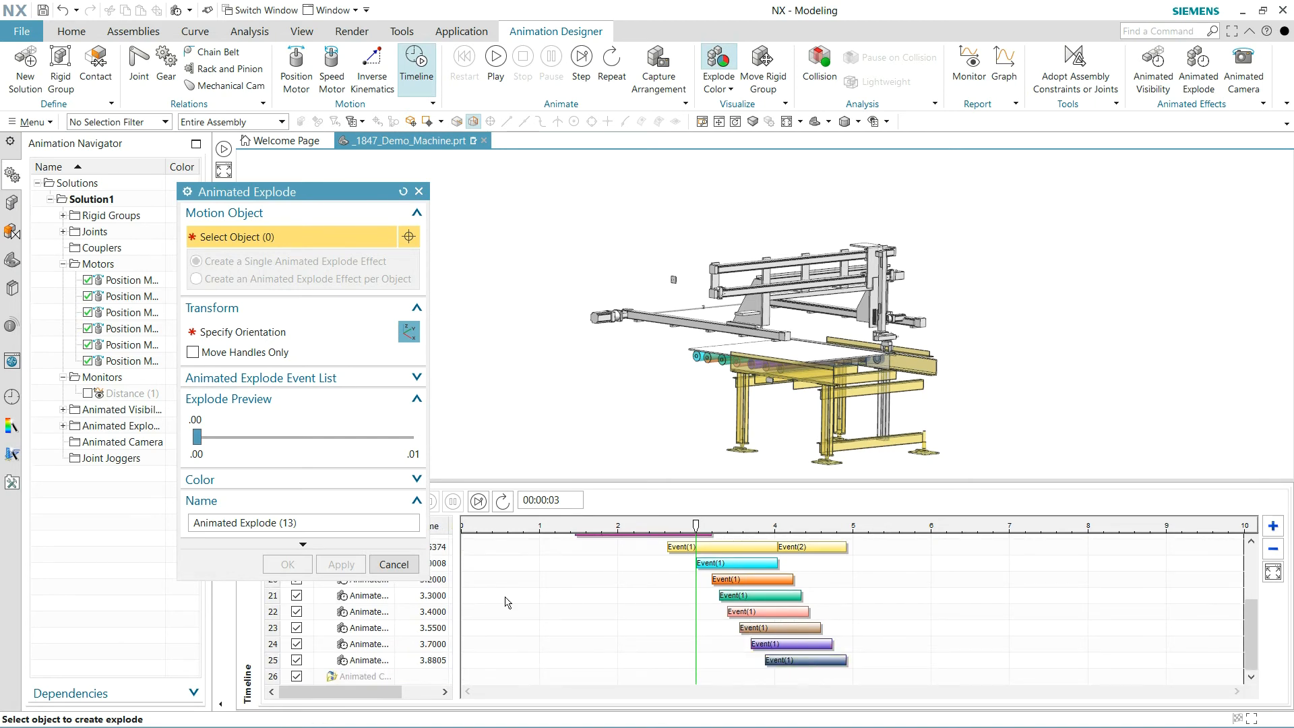
click(419, 192)
Close the timeline, turn off the explode colours, and play the full animation.
click(416, 64)
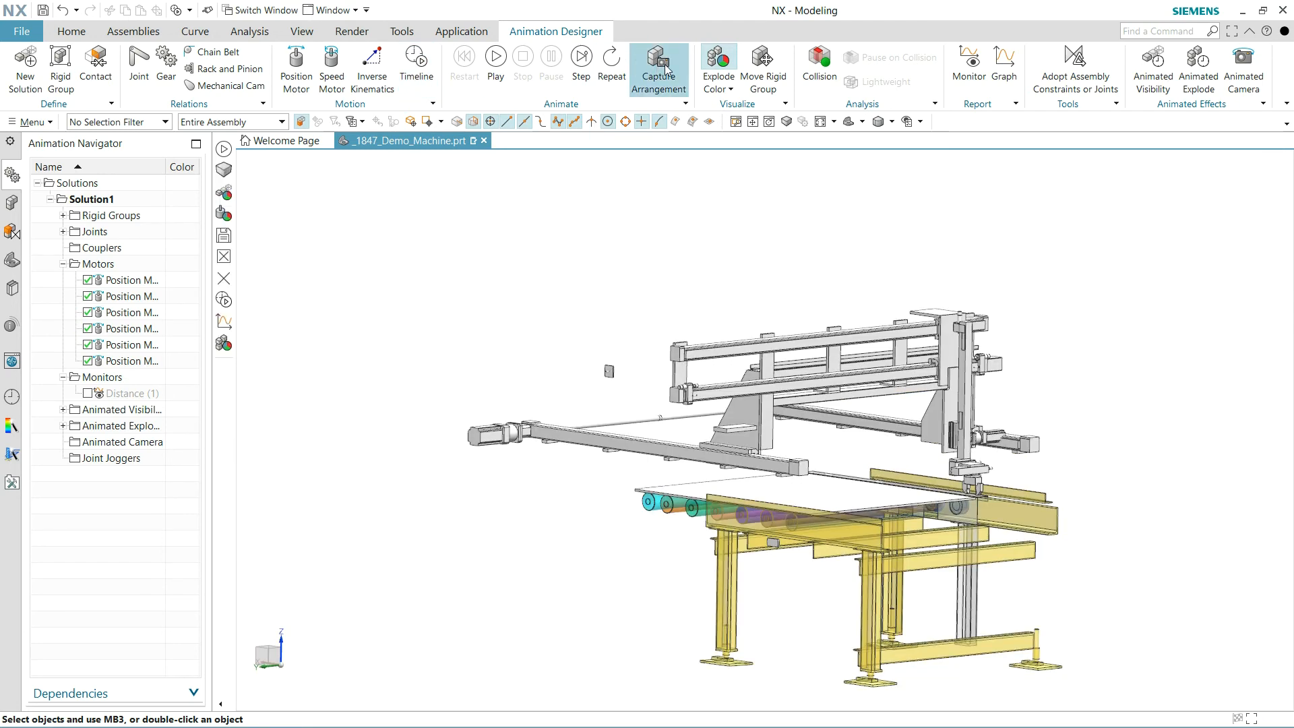
click(718, 64)
click(496, 58)
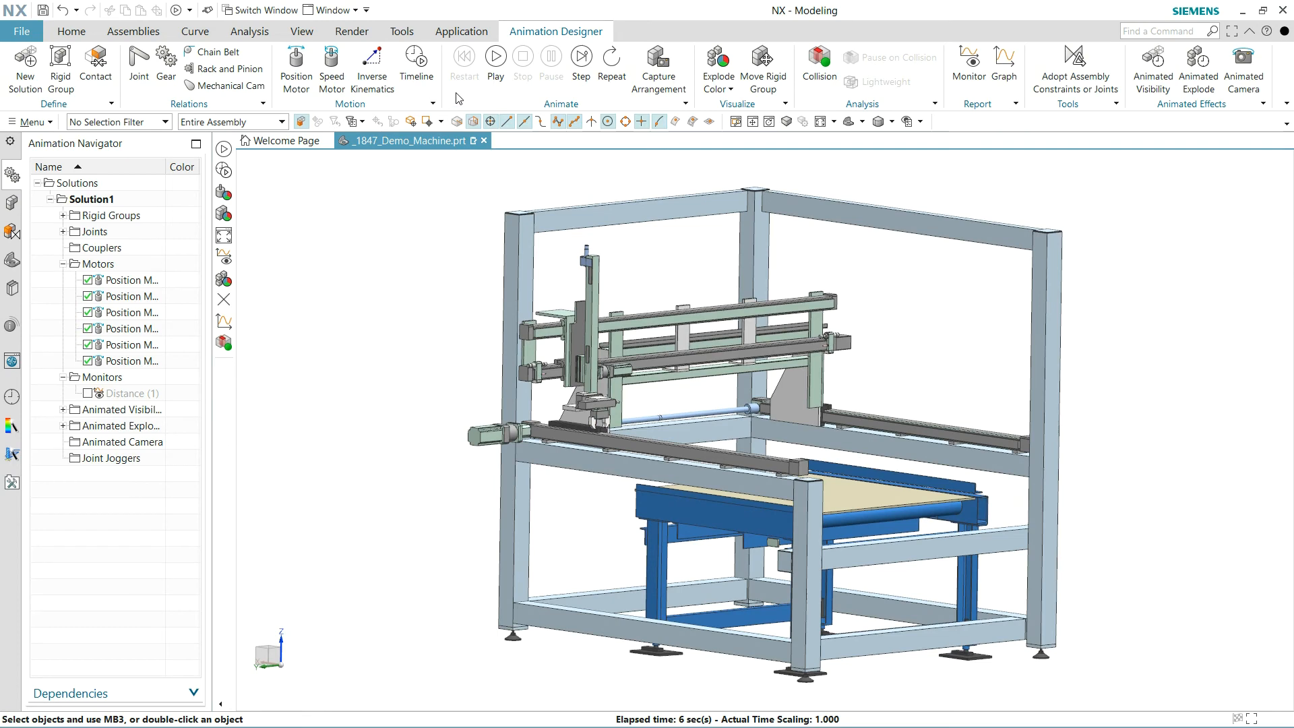
Reopen the timeline at reduced height, switch the model to perspective view, and capture an animated camera at 0 seconds.
click(425, 80)
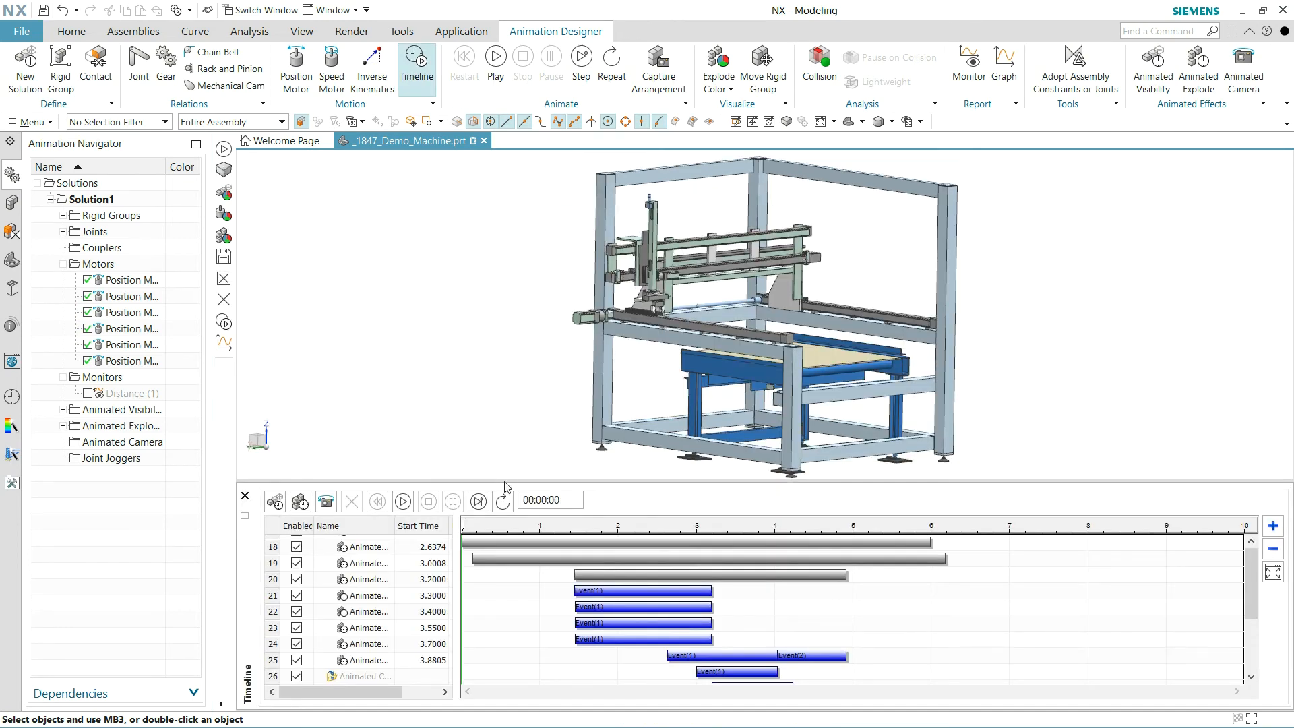
drag(506, 480, 497, 646)
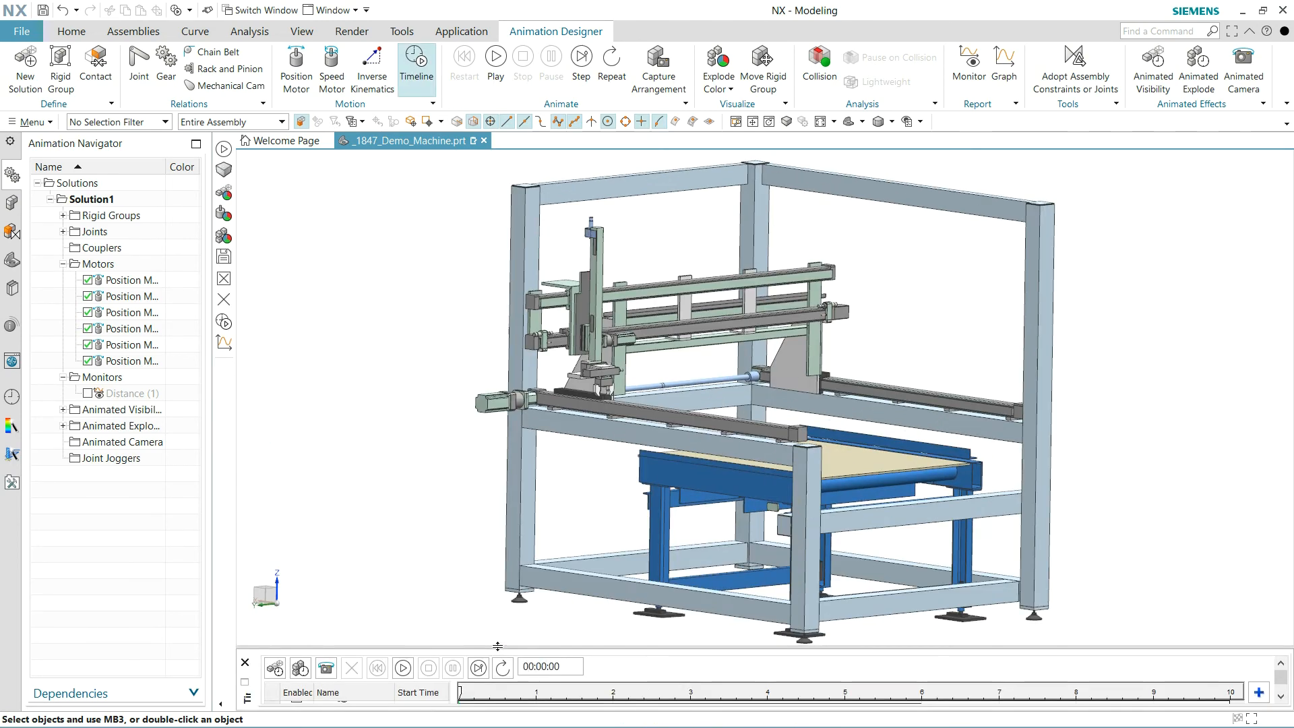
click(782, 125)
middle_drag(469, 283, 496, 409)
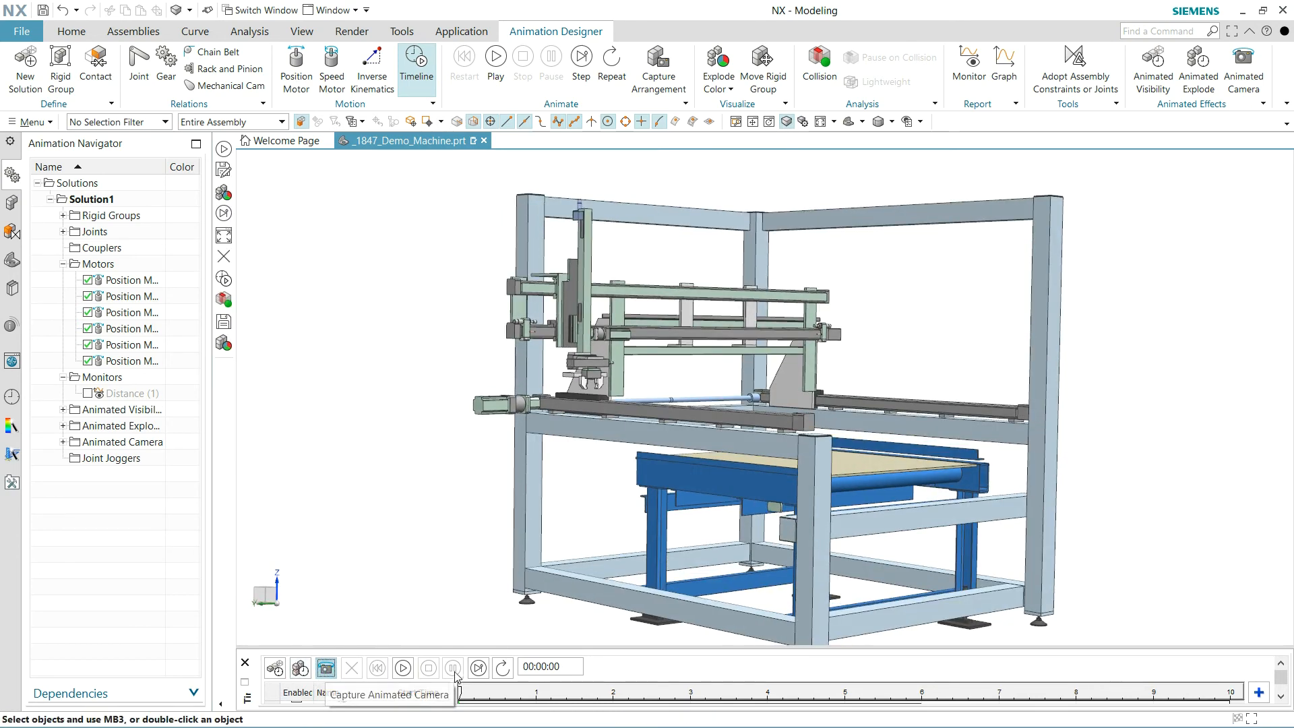
Capture animated camera positions from a raised view at about 2.4 seconds and from the machine's opposite side at about 5.4 seconds.
drag(491, 687, 647, 703)
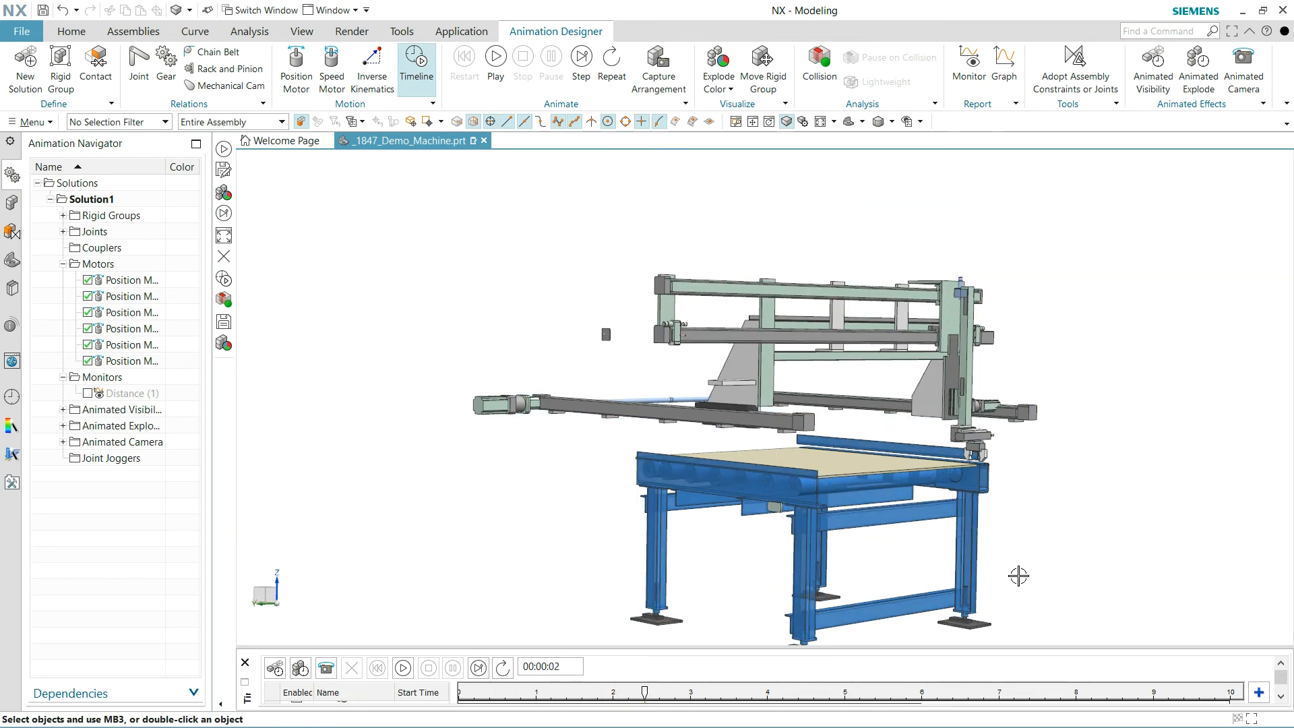
middle_drag(468, 332, 469, 456)
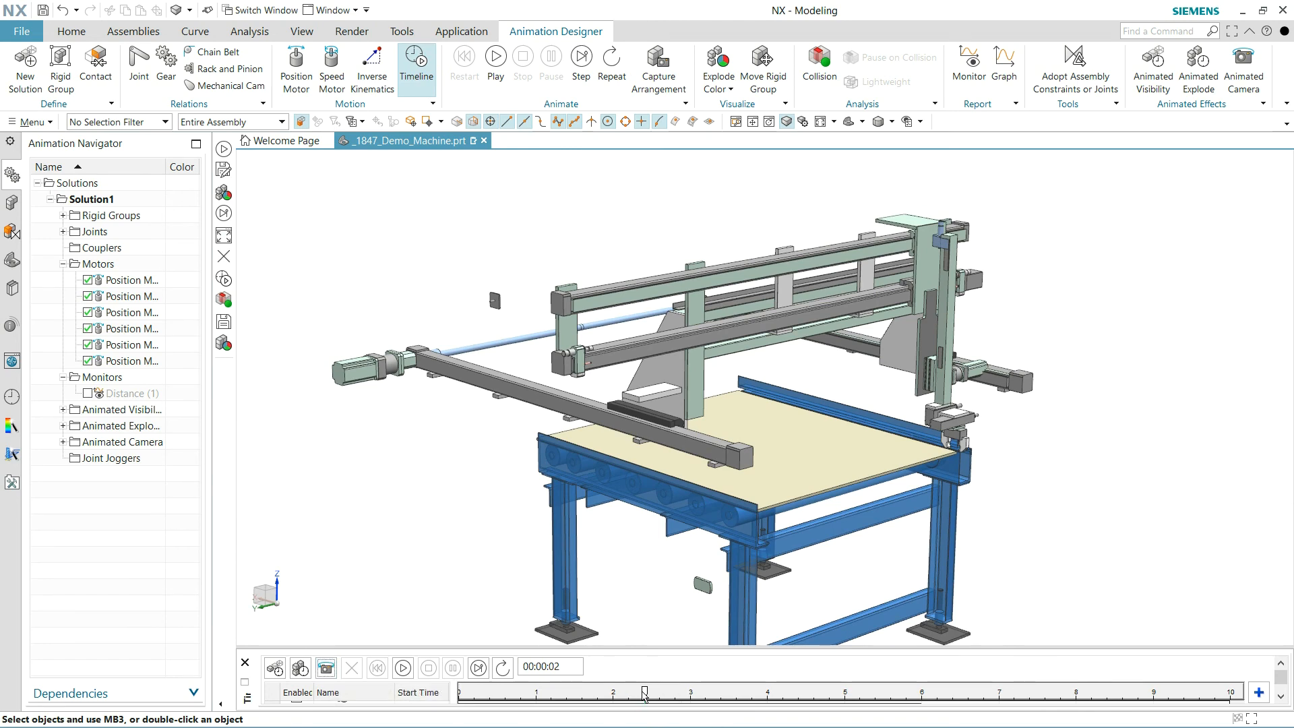
drag(684, 695, 880, 696)
mouse_move(928, 616)
middle_down()
mouse_move(837, 558)
mouse_move(838, 539)
mouse_move(849, 557)
middle_up()
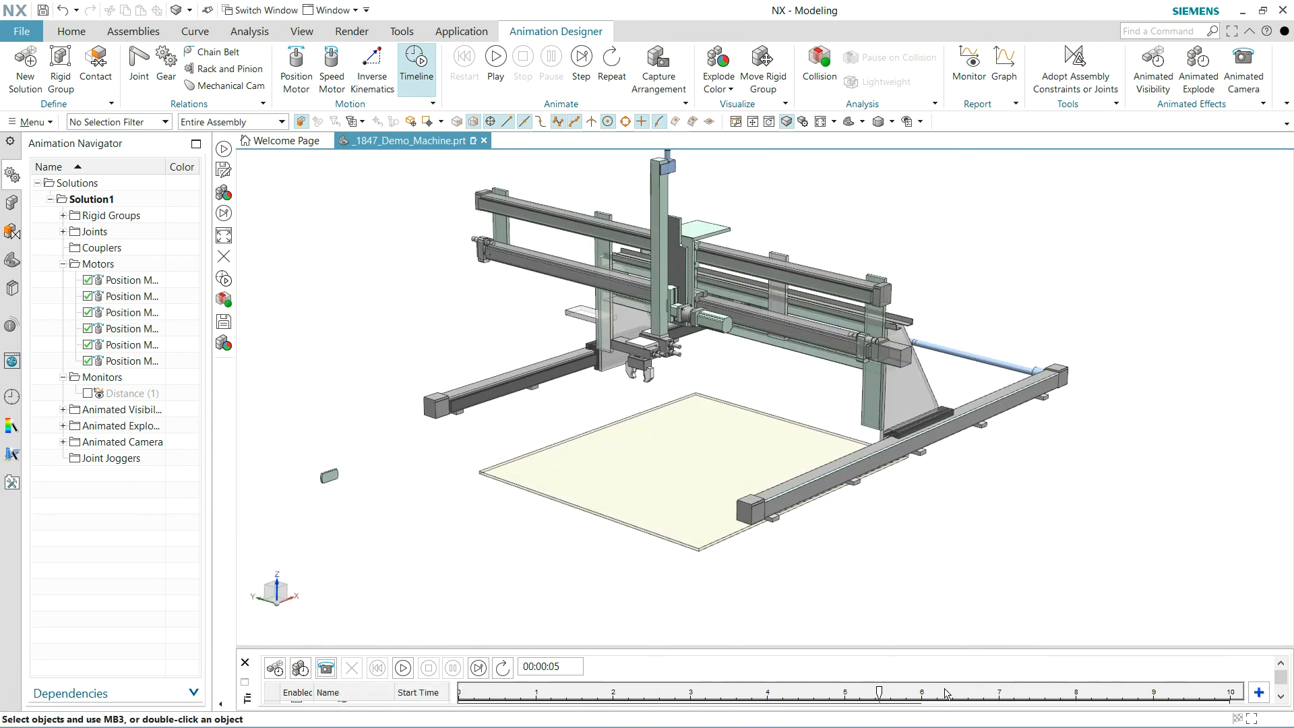
Advance the animation to about 10 seconds and capture a closer camera view of the gripper and the linear rails.
drag(880, 691, 1048, 687)
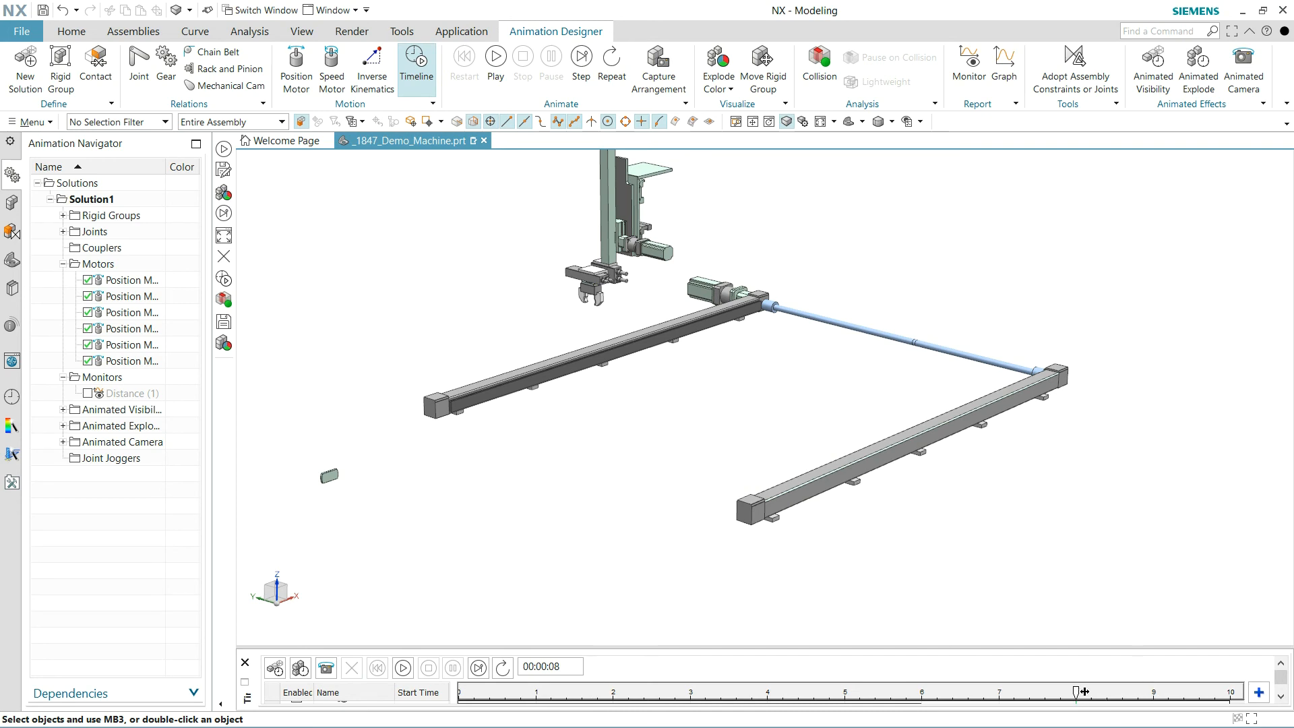
scroll(697, 325, up, 1)
scroll(696, 325, down, 2)
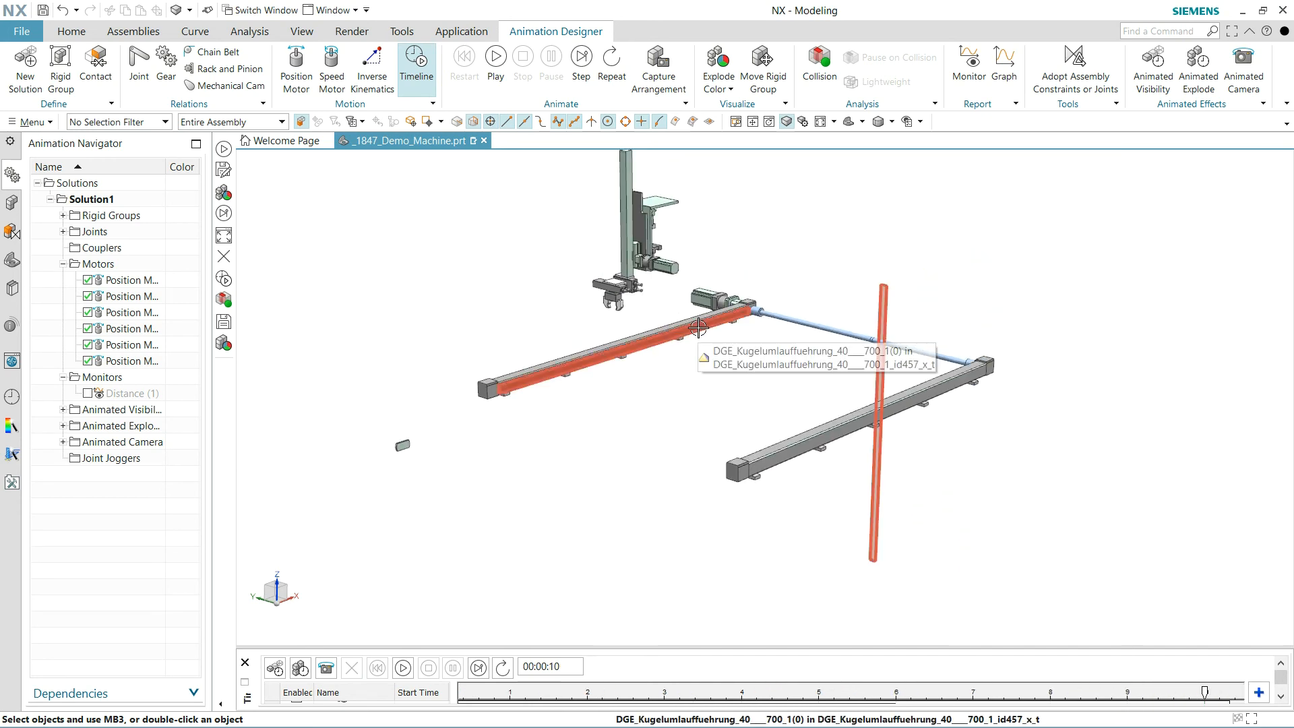
scroll(554, 192, up, 1)
scroll(409, 220, up, 1)
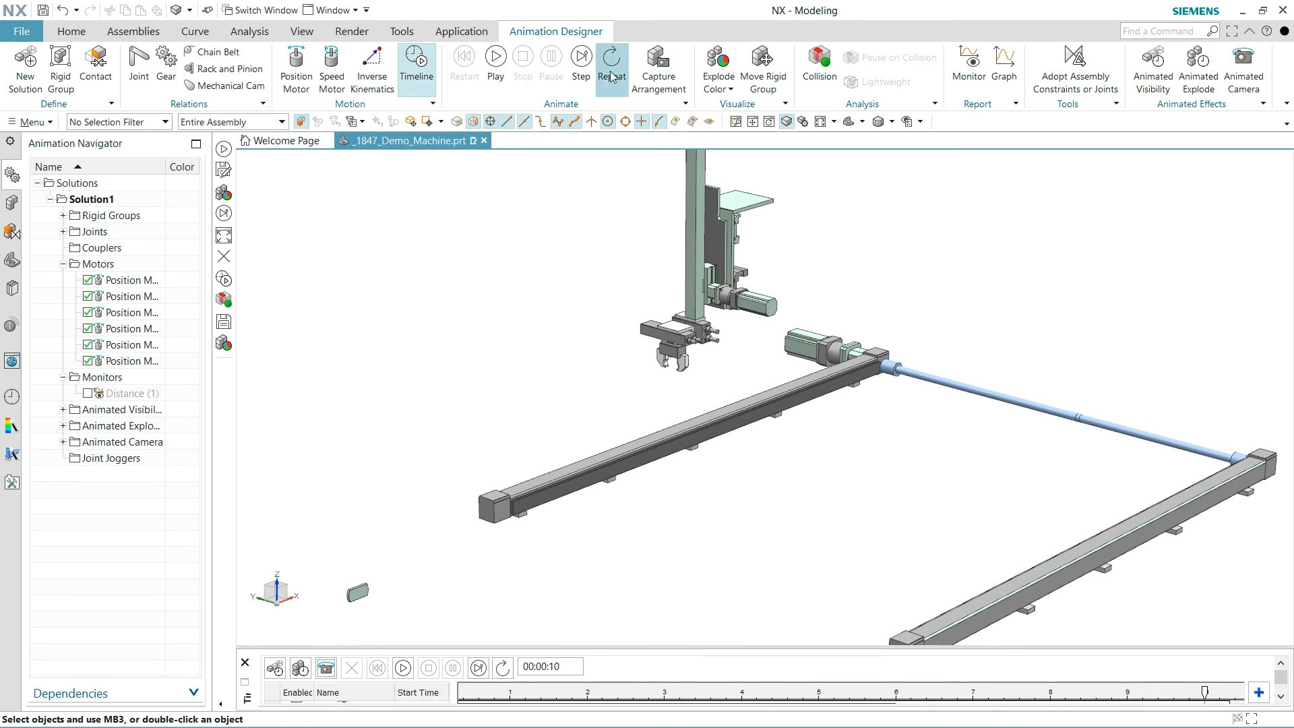
Close the timeline and play the animation with the captured camera movements.
click(417, 60)
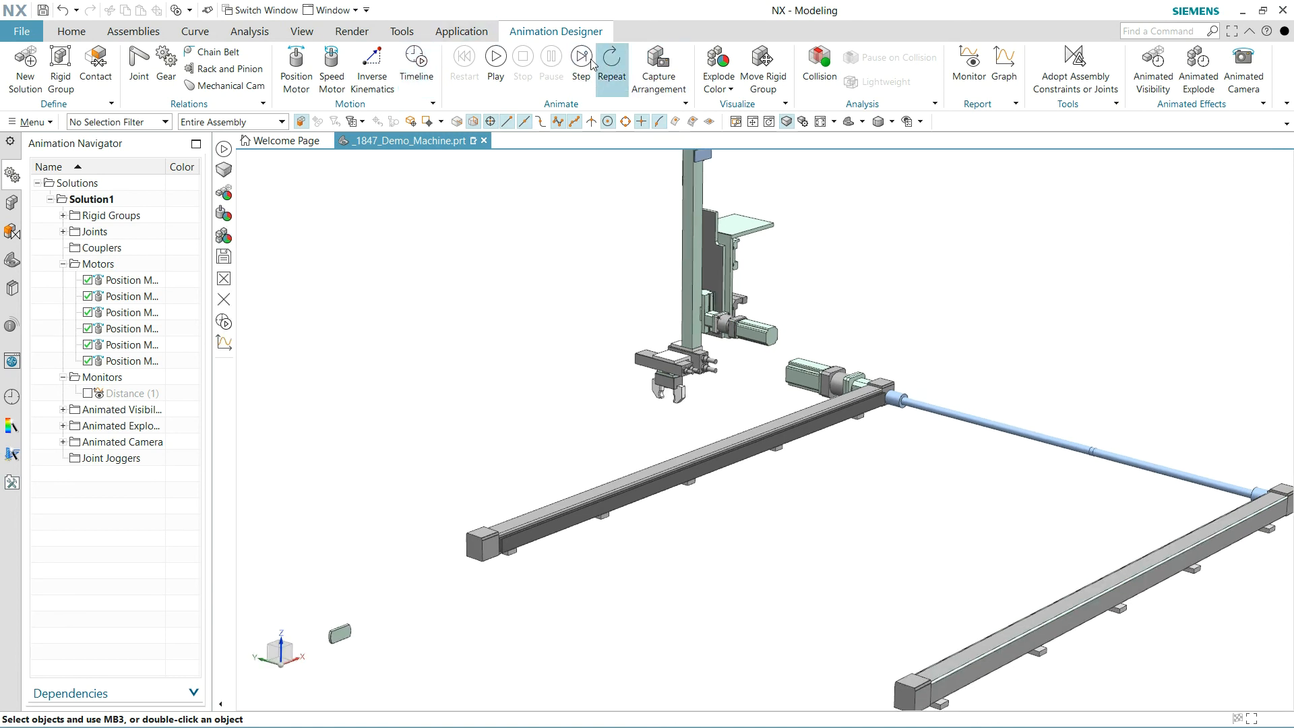
click(497, 59)
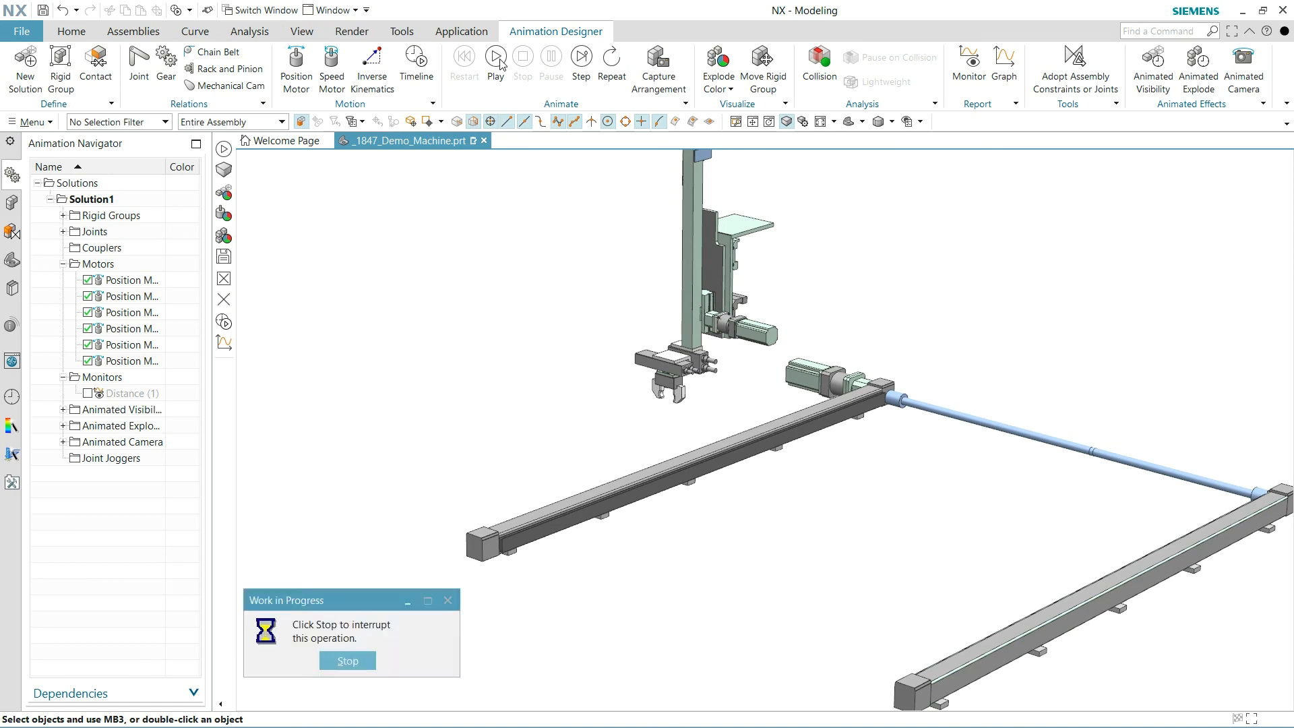